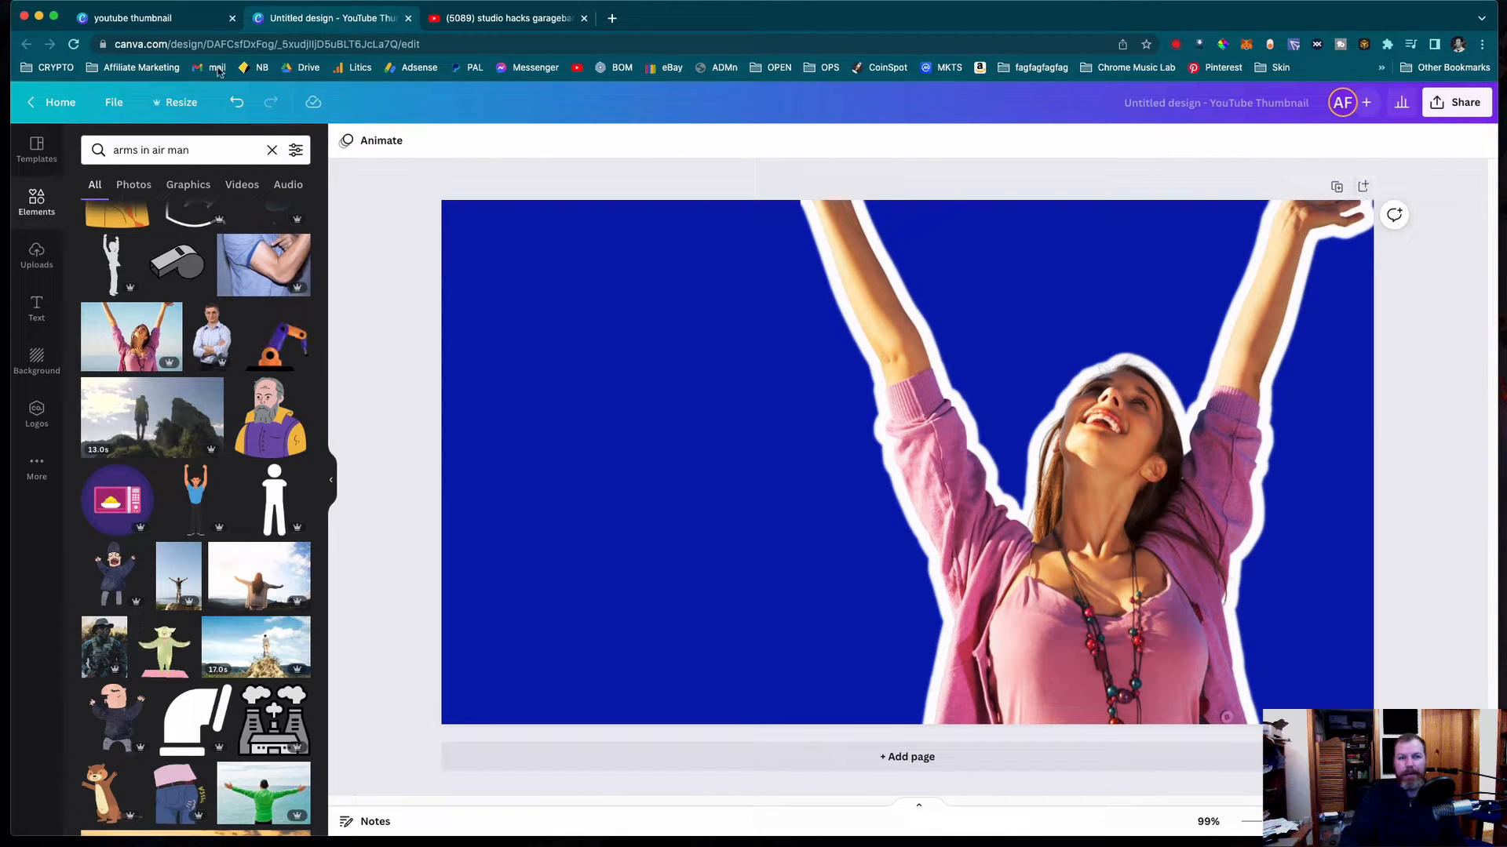
- Switch to the YouTube thumbnail template search page and return to the Canva home page
left_click(156, 28)
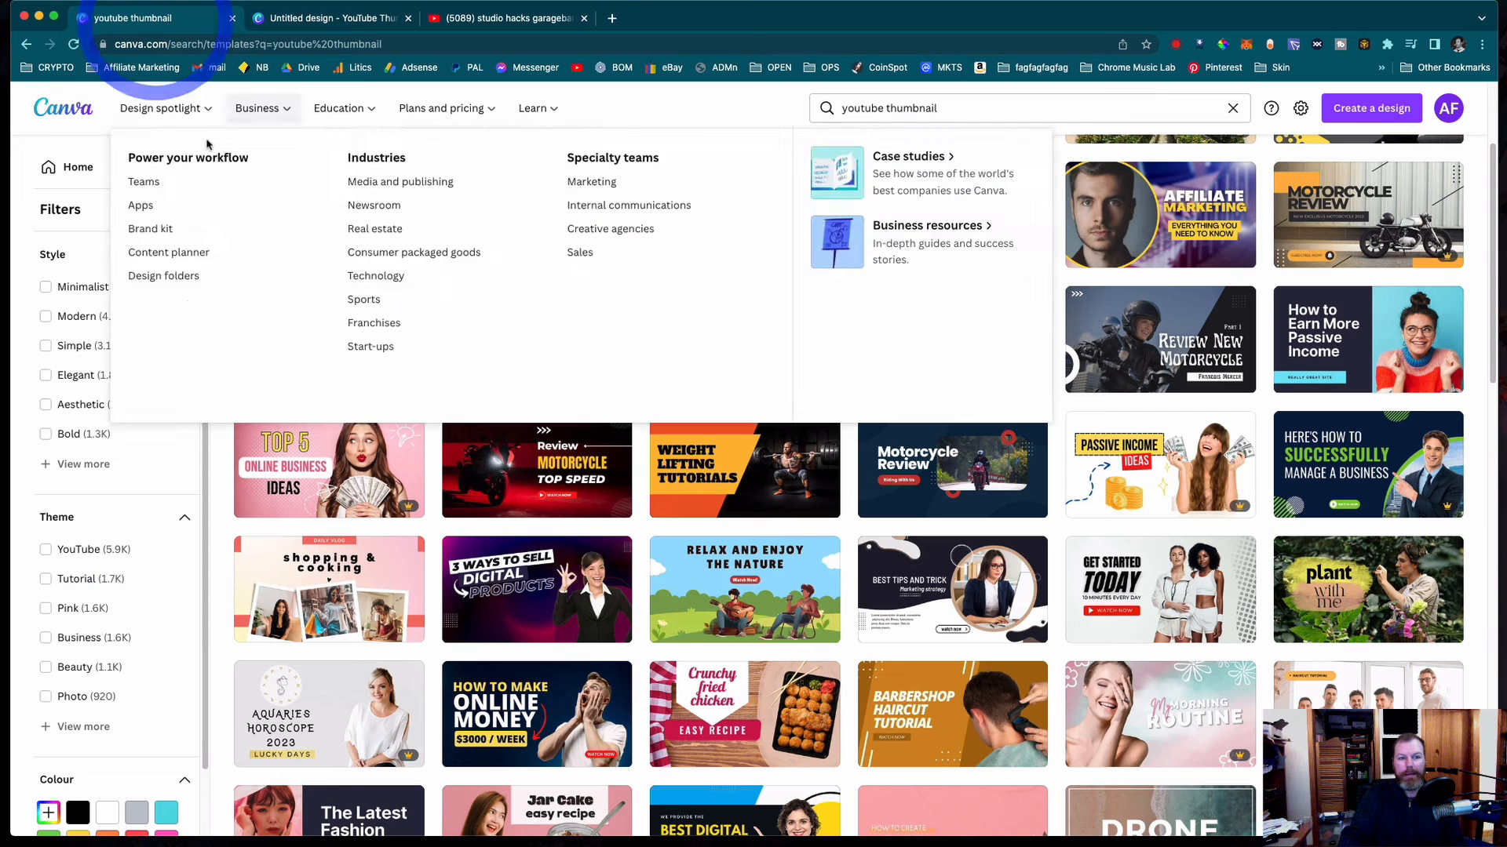
left_click(73, 167)
left_click(78, 118)
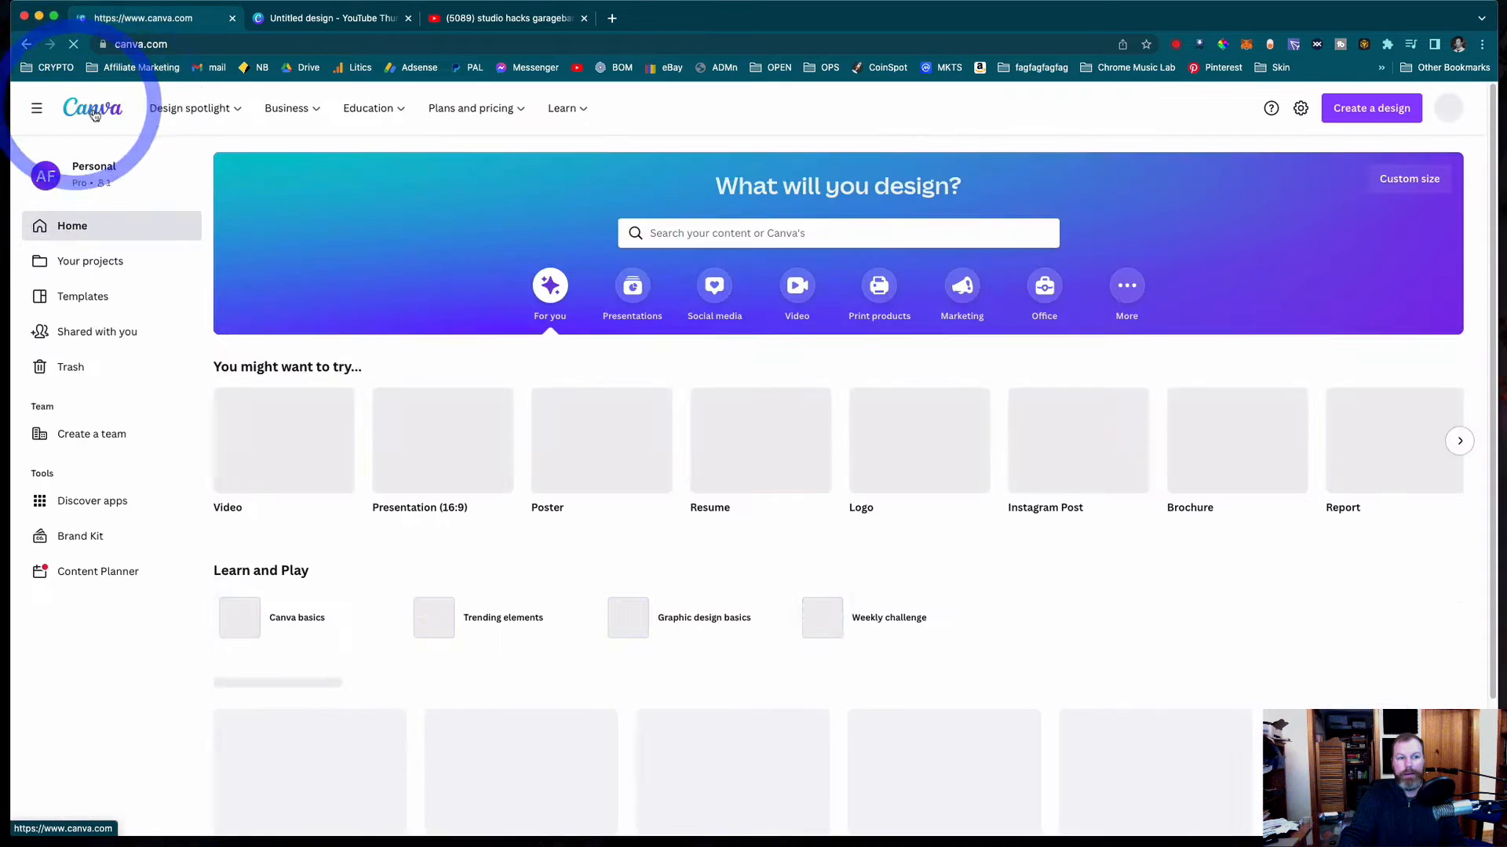
- Search for the YouTube Thumbnail design type (1280 x 720 px) and create a blank YouTube thumbnail
left_click(745, 230)
type("youtube thu")
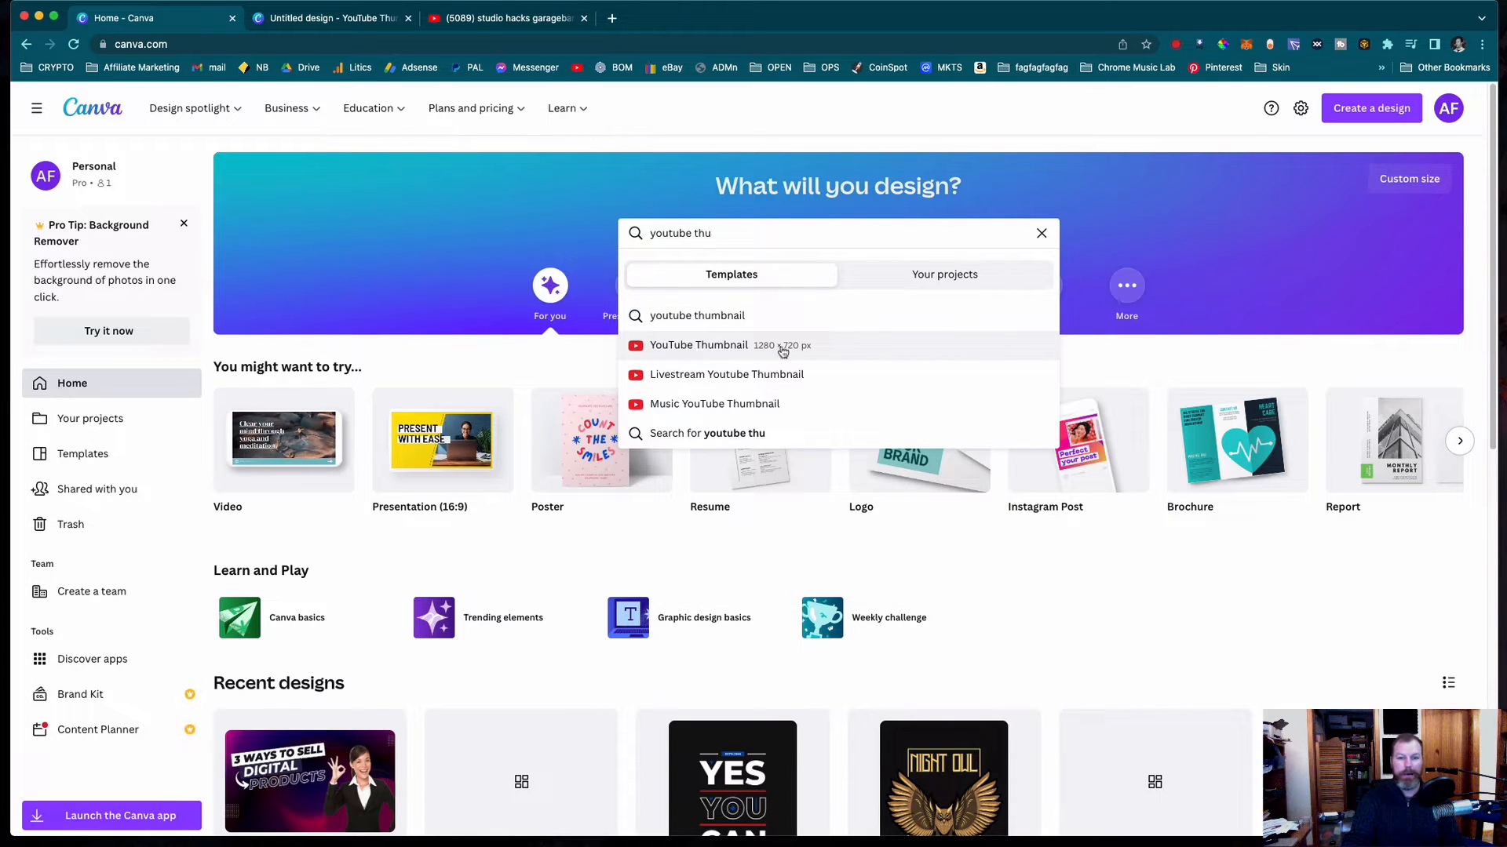
left_click(752, 349)
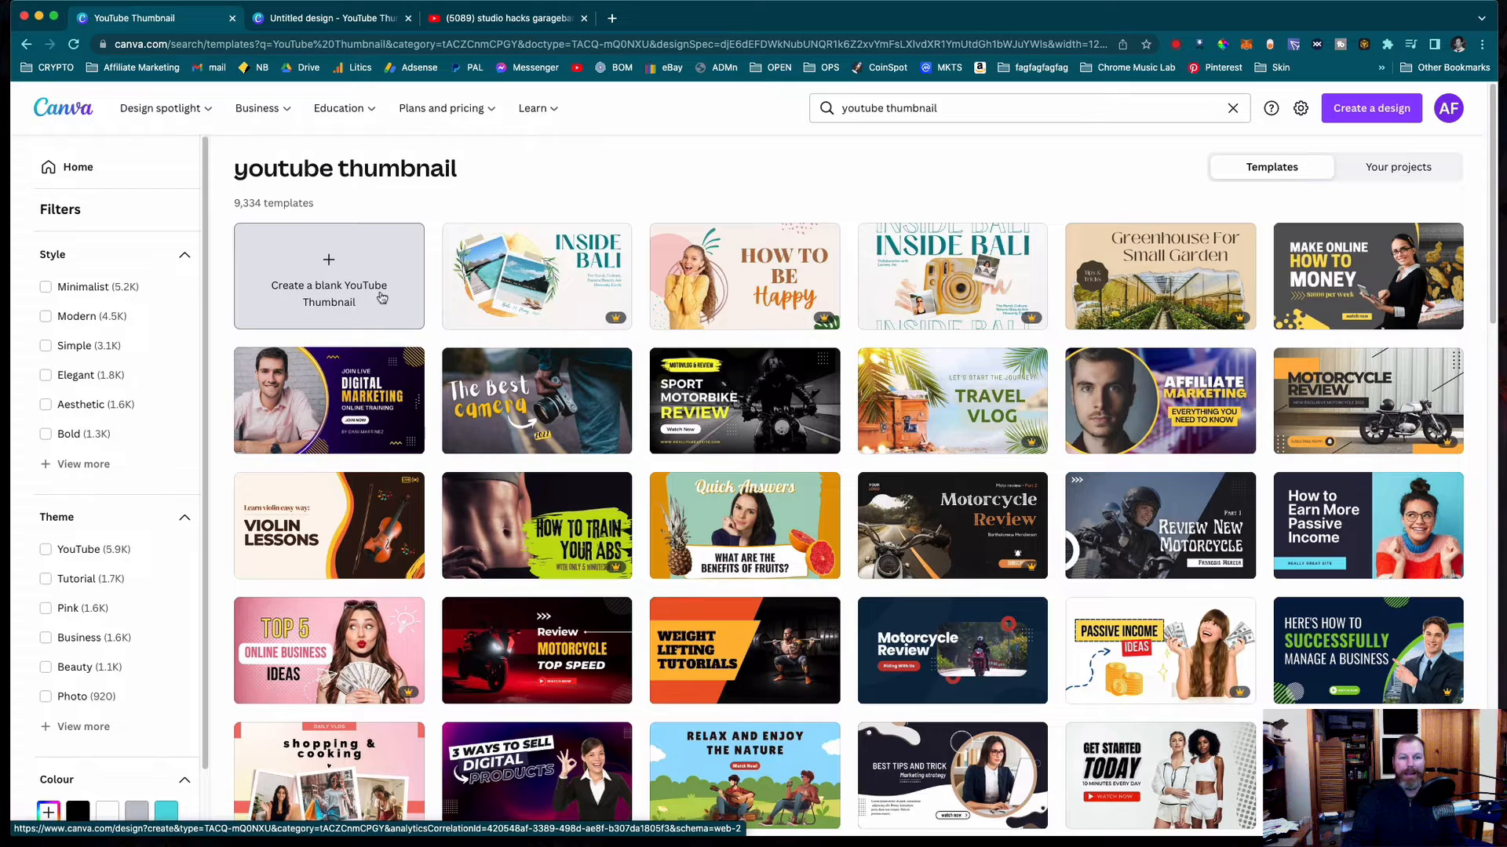
left_click(346, 295)
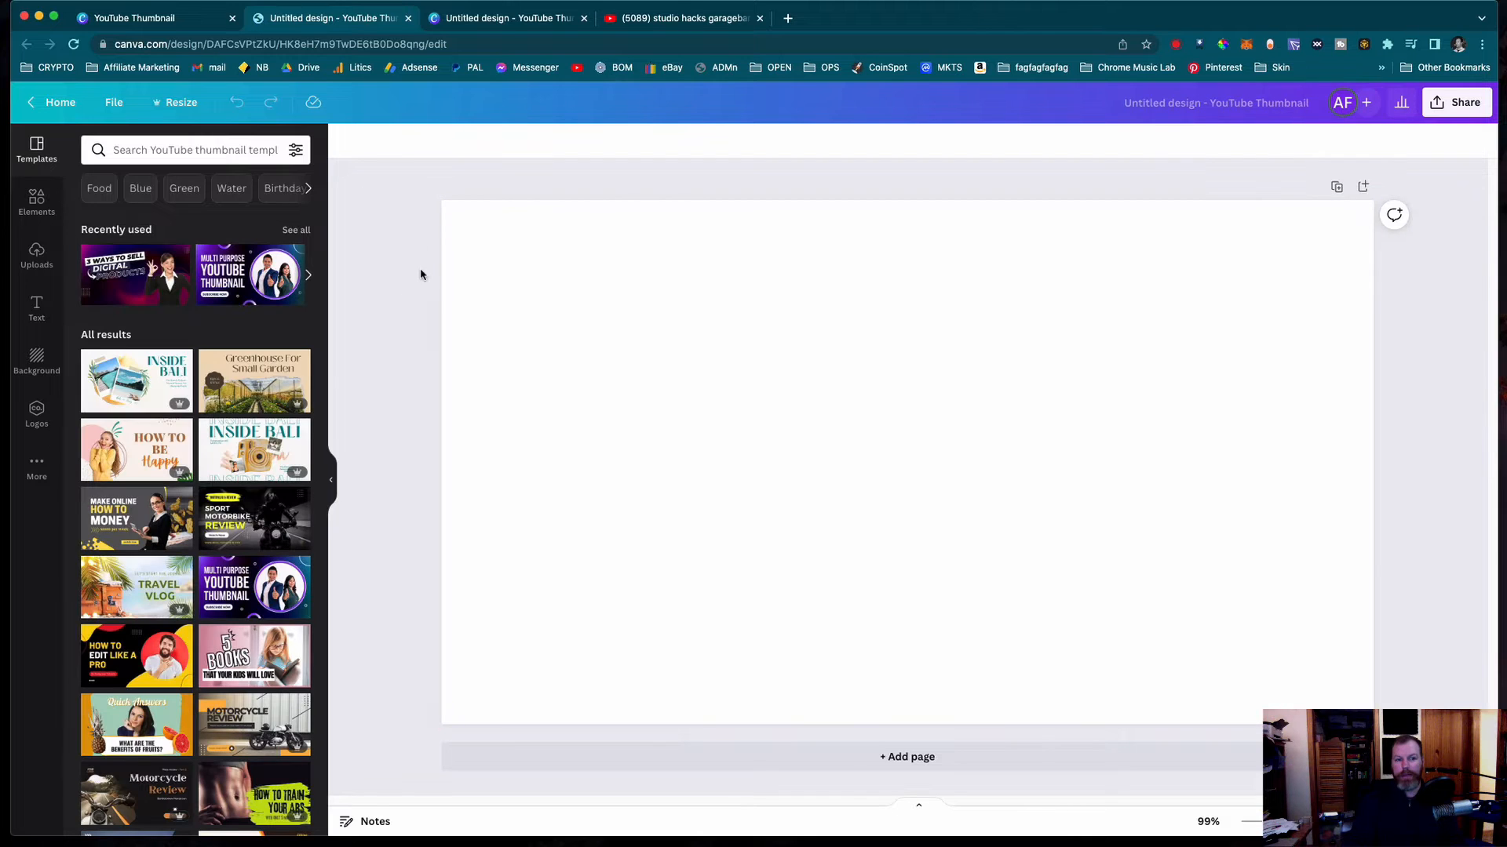
- Set the blank page's background colour to the dark blue from the default colours
left_click(536, 335)
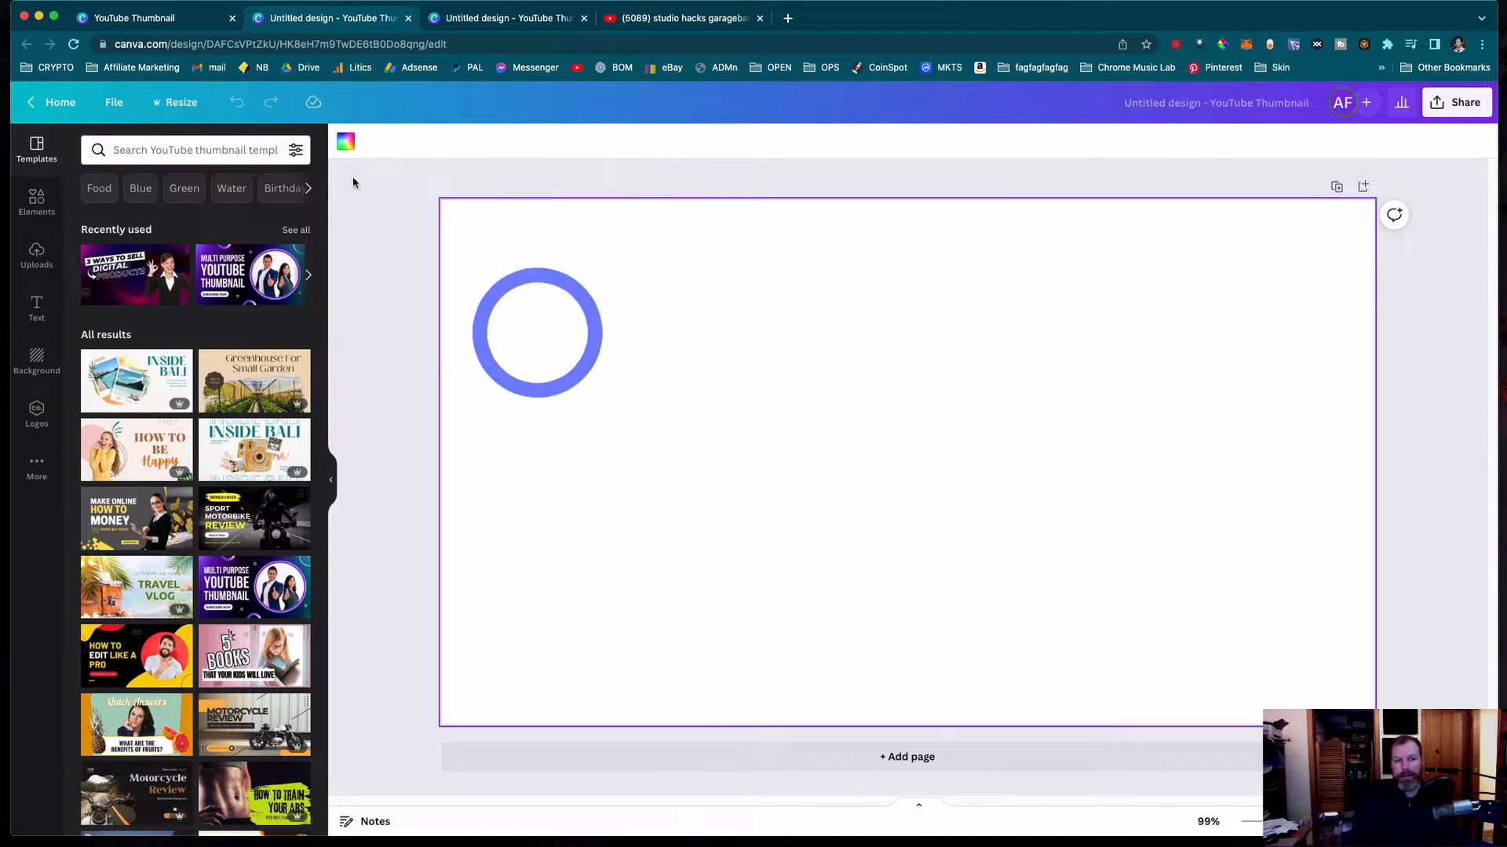
left_click(346, 141)
left_click(408, 272)
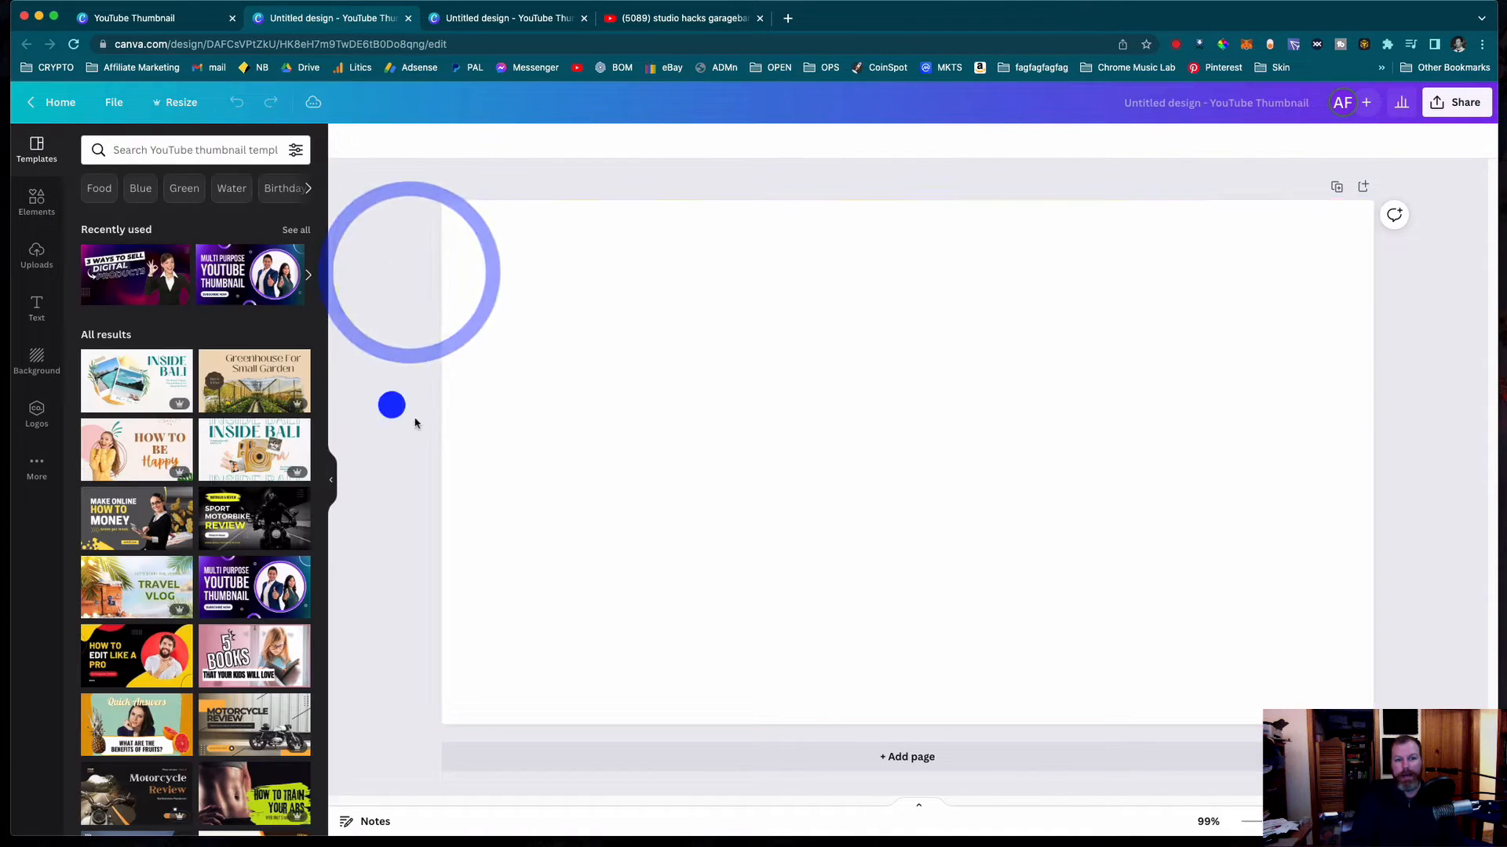
left_click(915, 332)
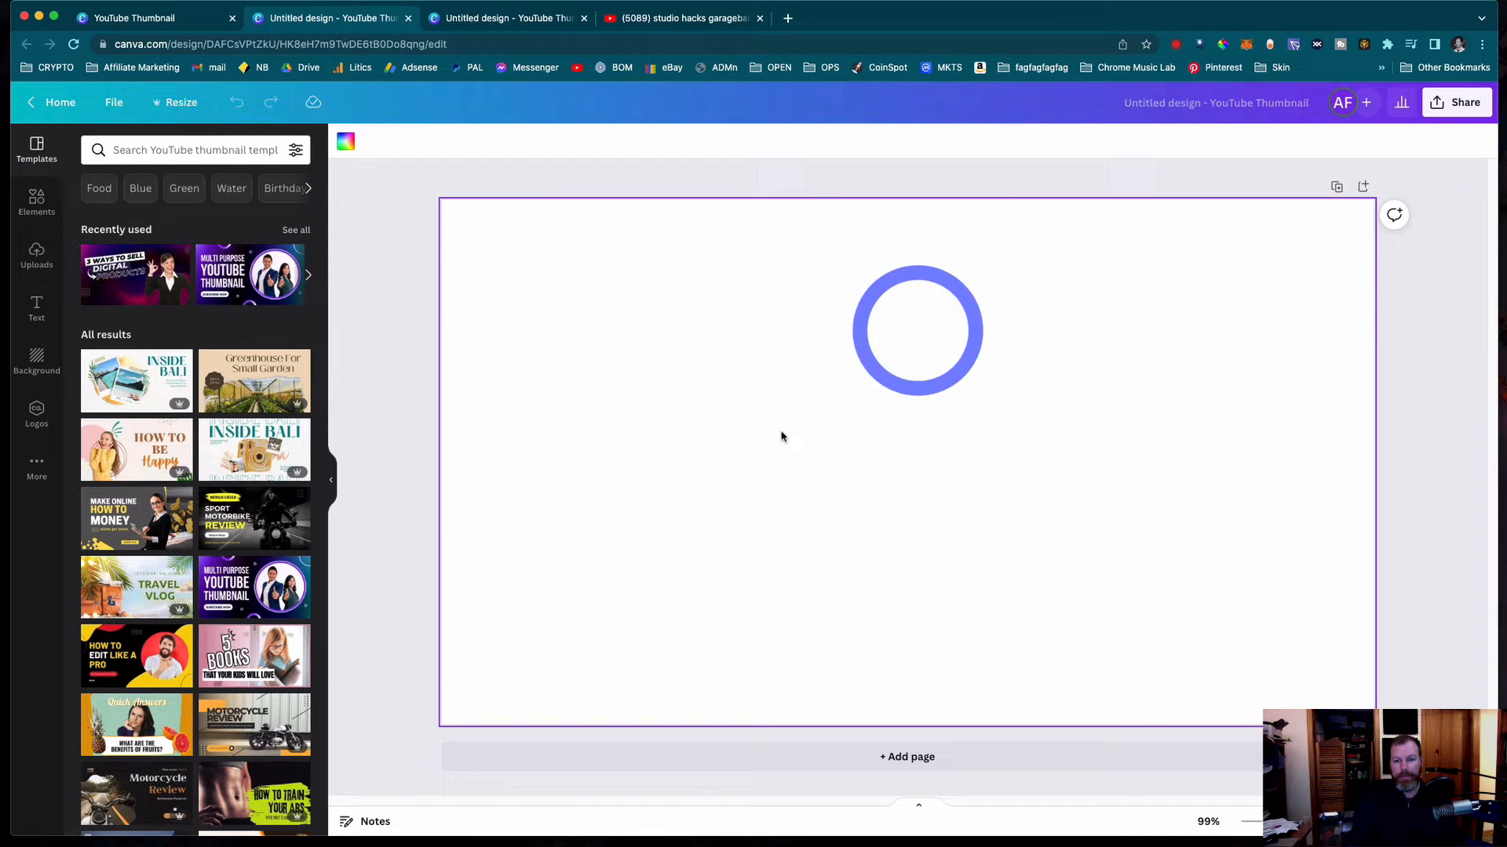
left_click(897, 448)
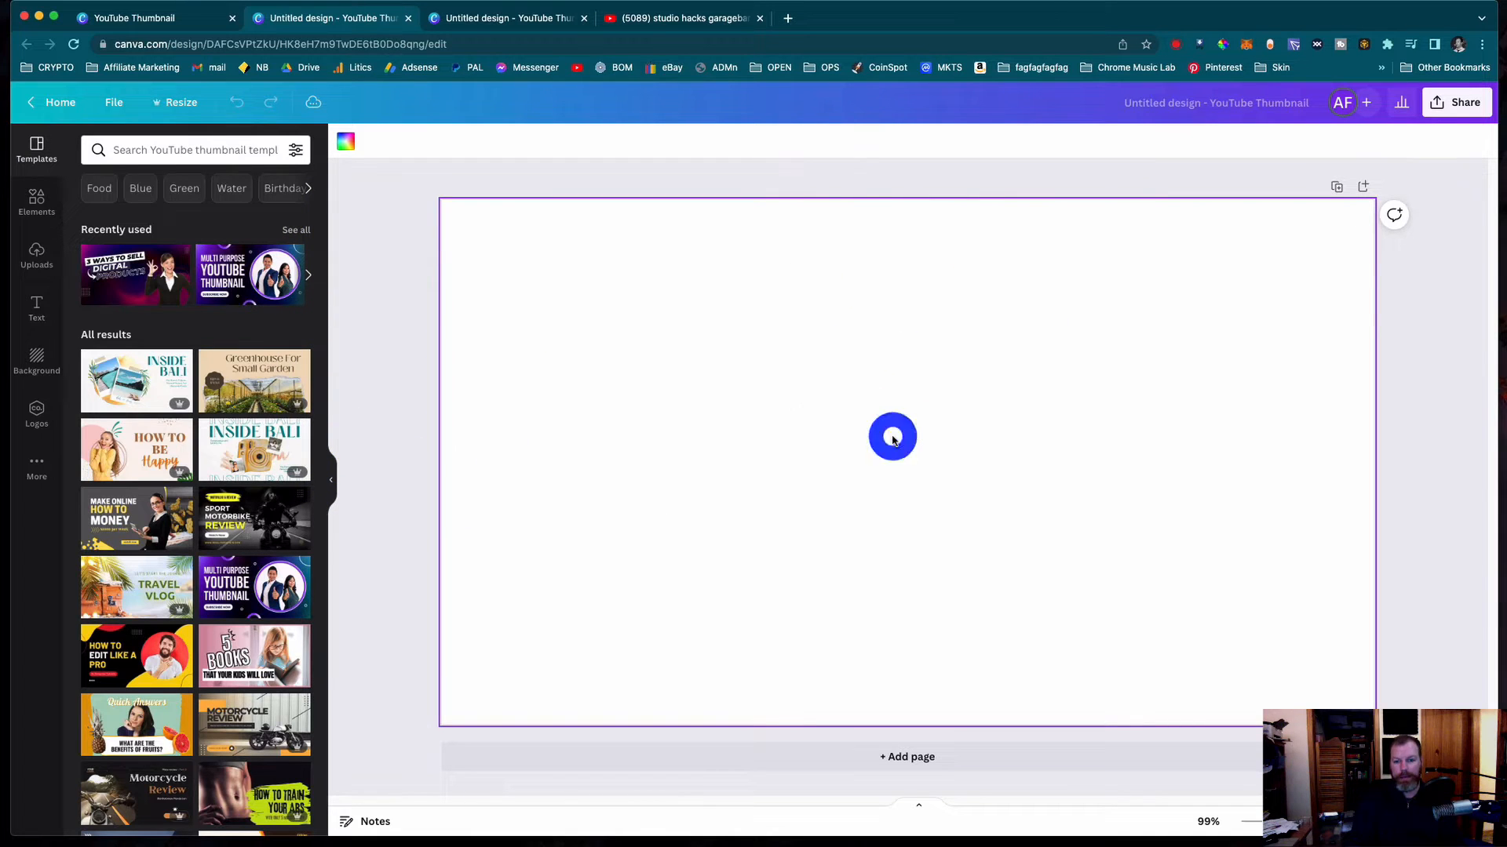
left_click(348, 146)
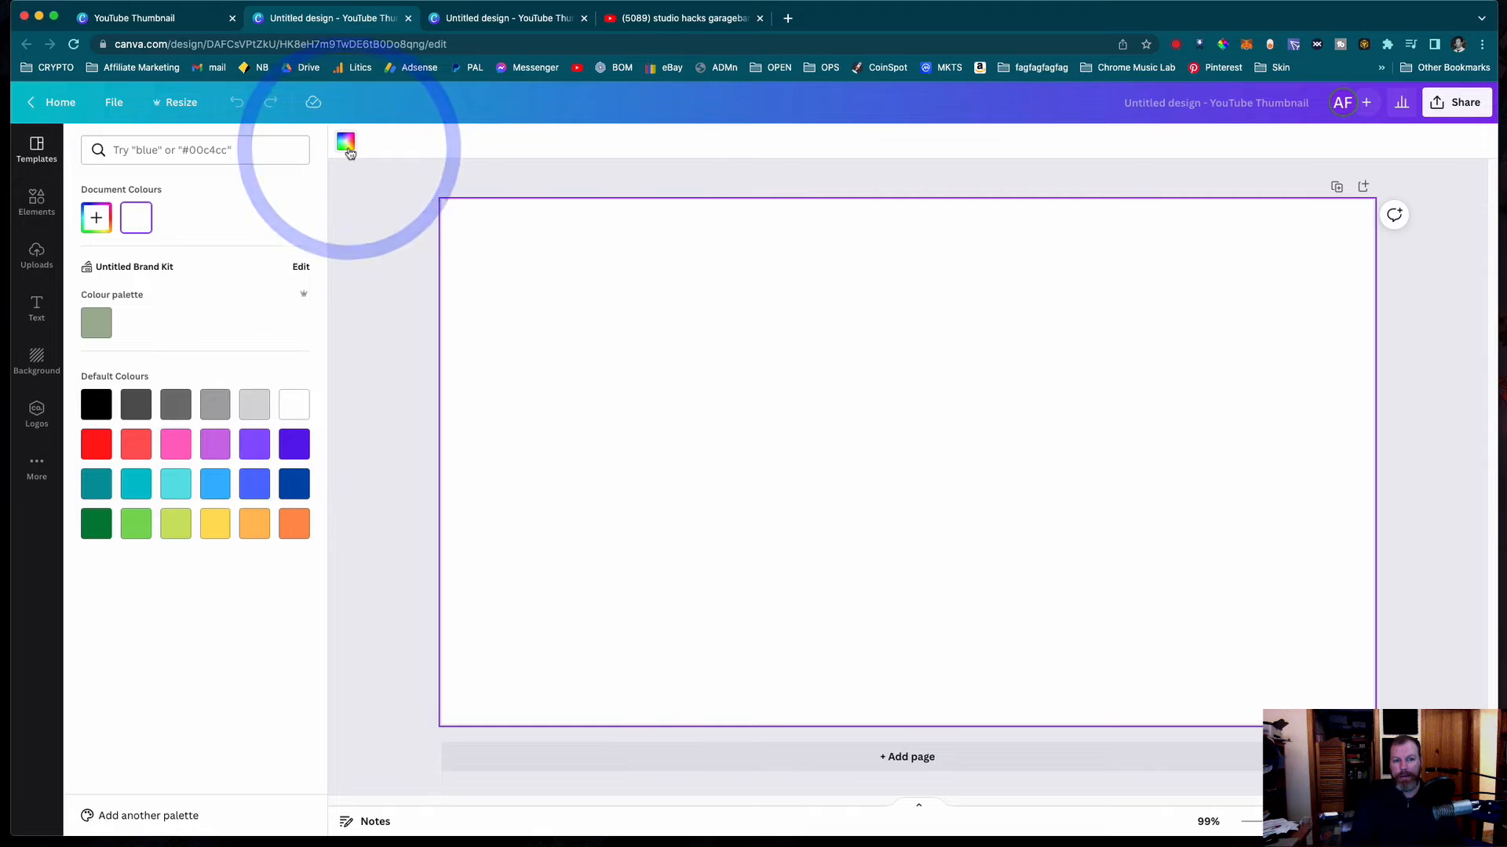
left_click(292, 490)
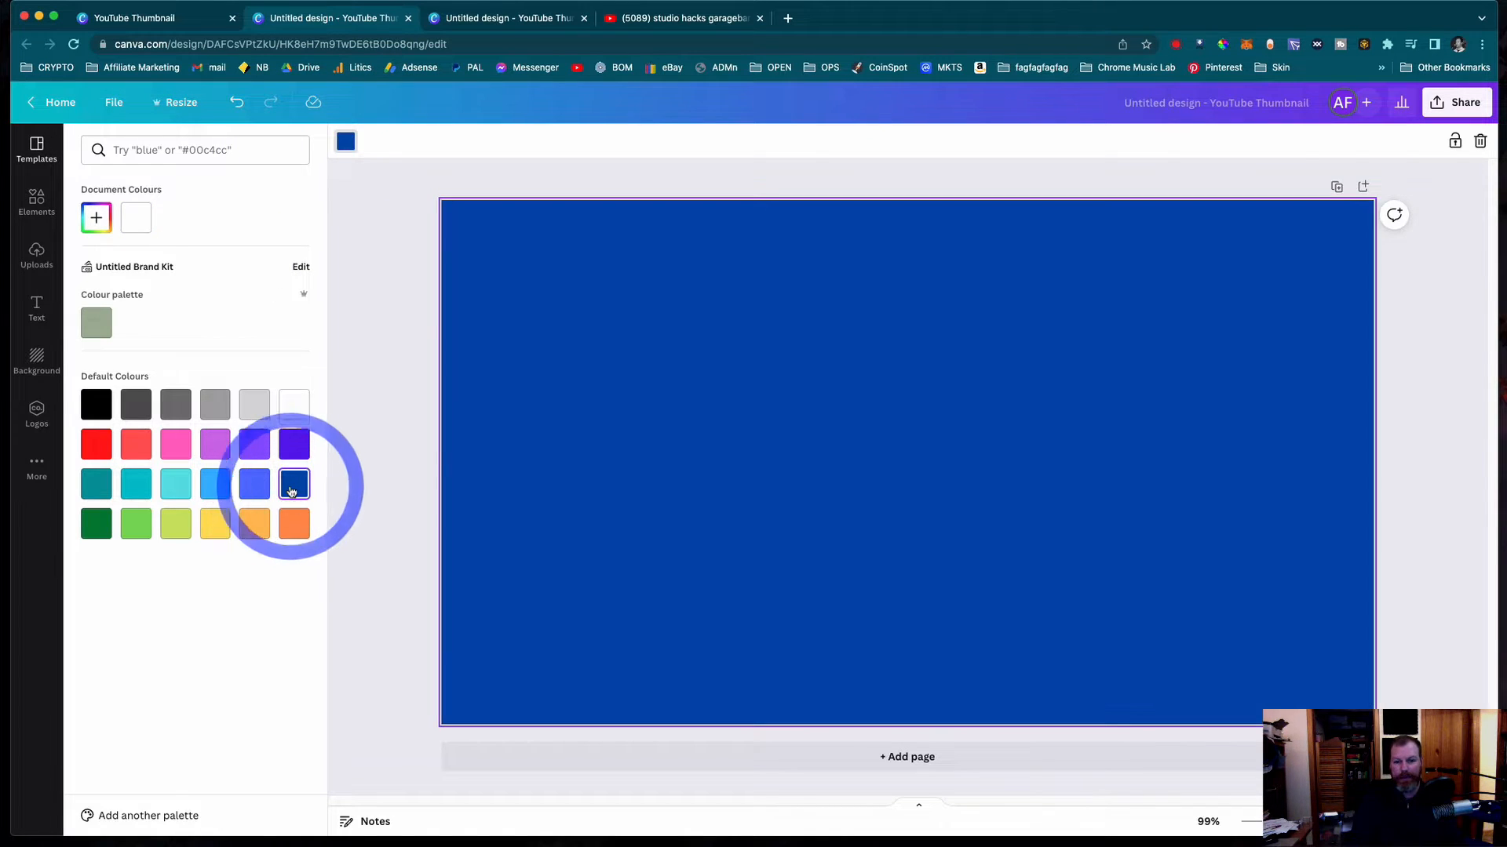
left_click(405, 459)
left_click(413, 493)
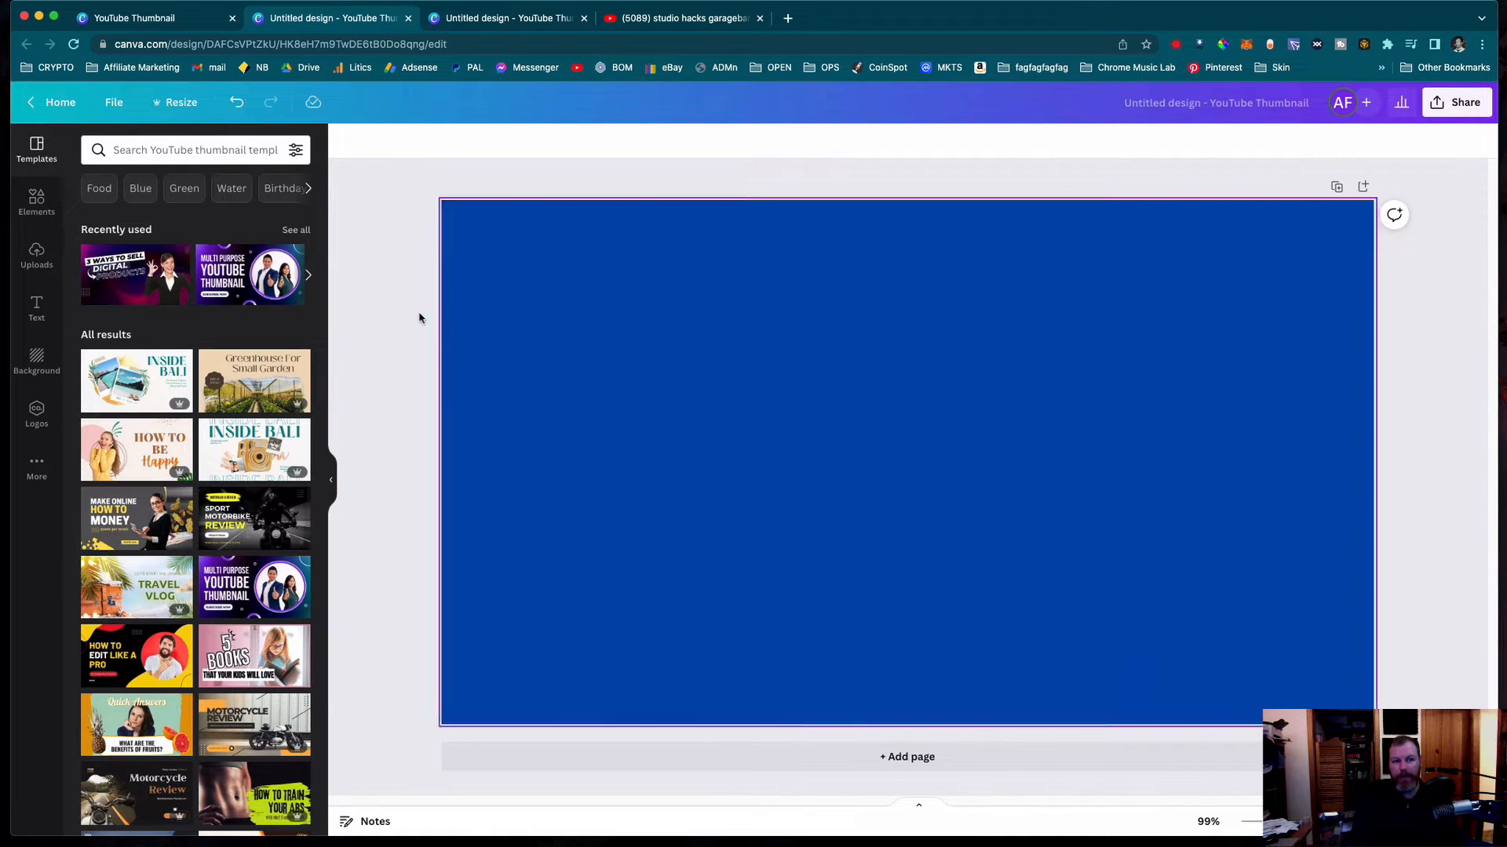
- Search the photo elements for "hands in air lady"
left_click(39, 206)
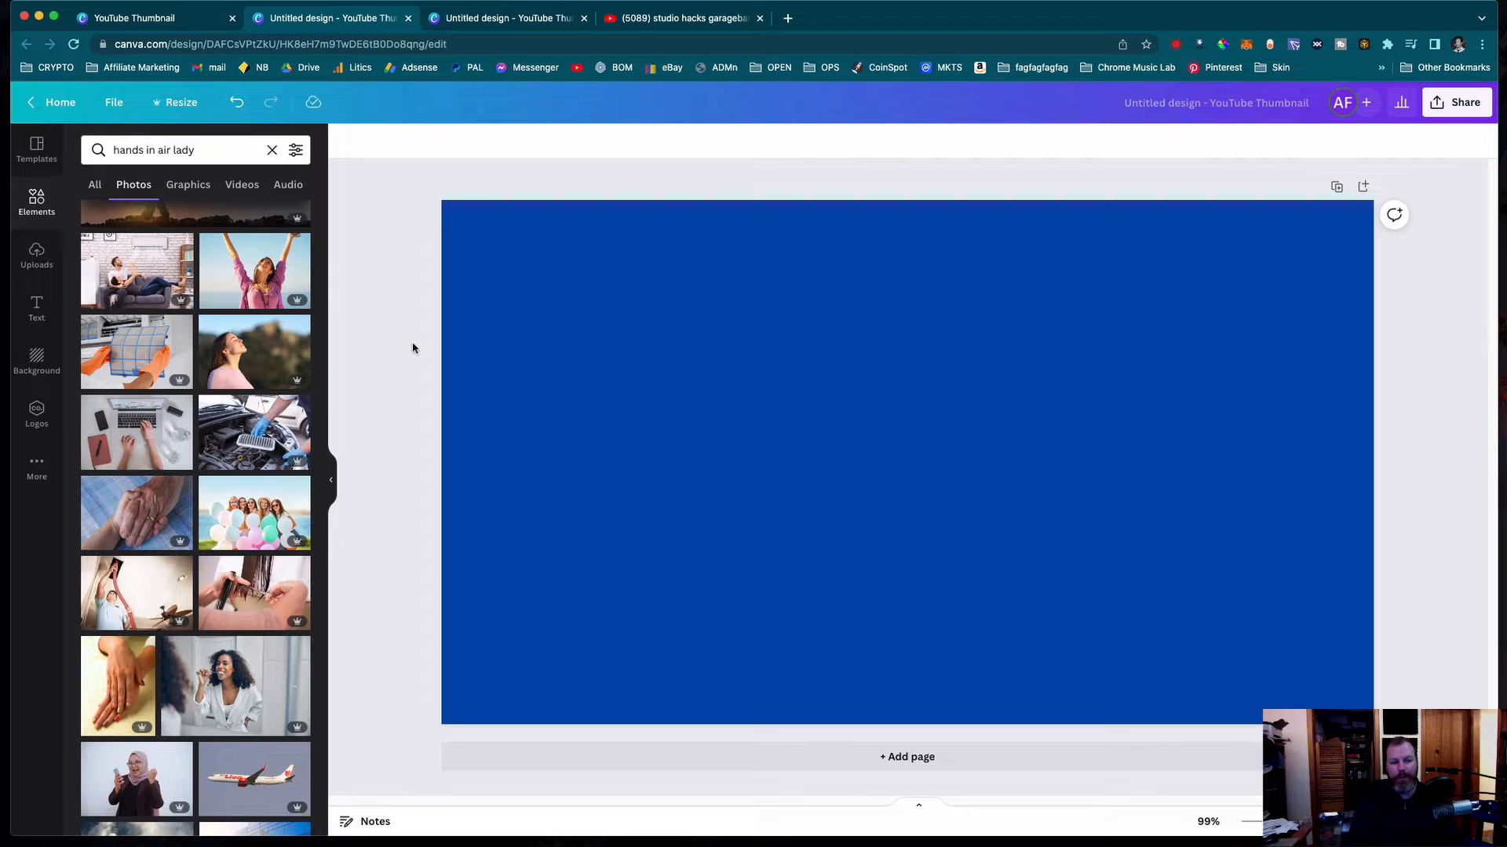
left_click(235, 277)
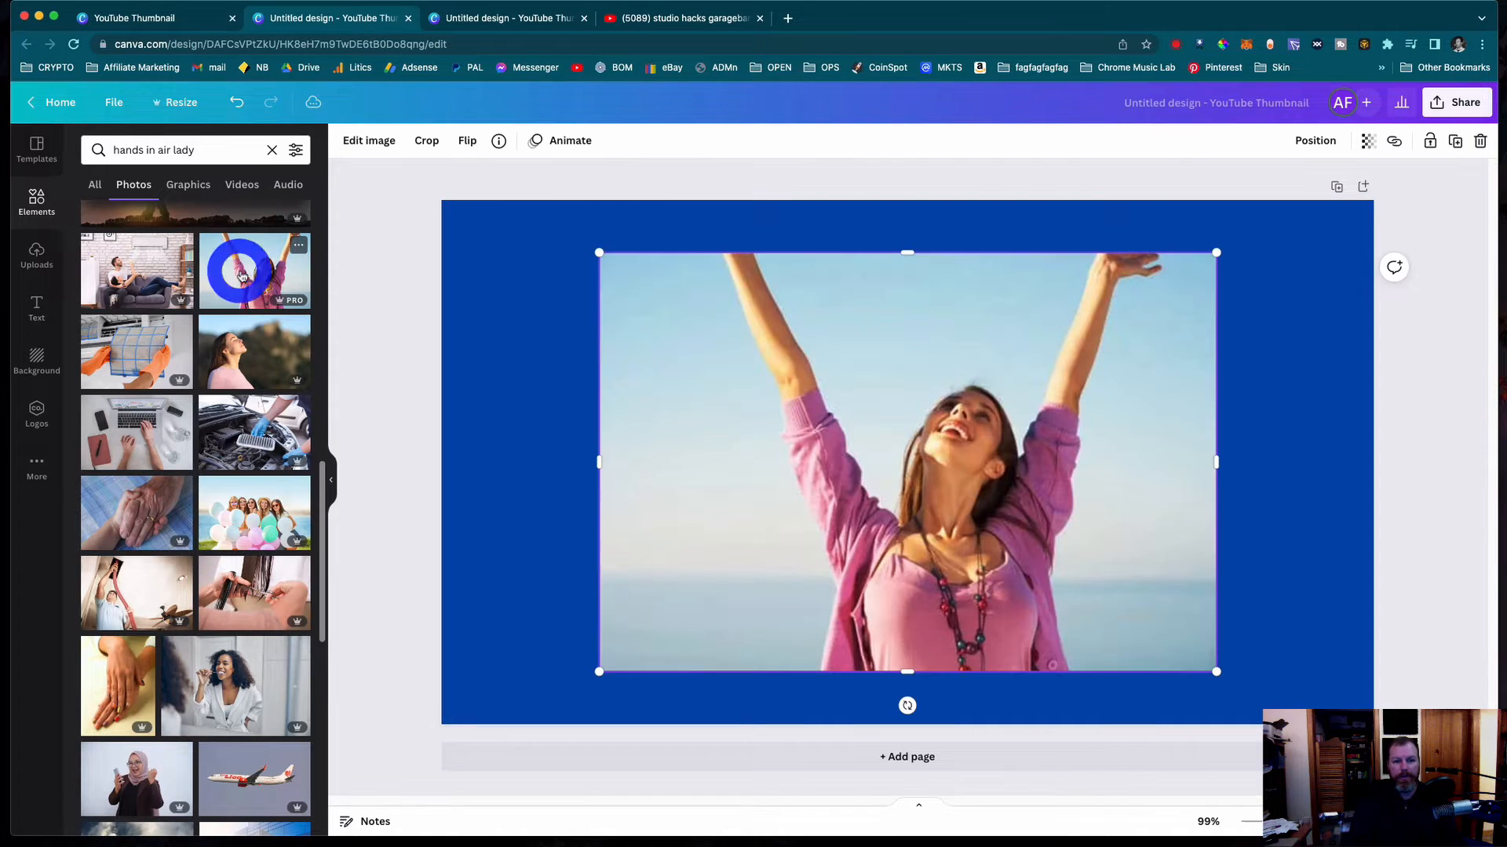
left_click(402, 344)
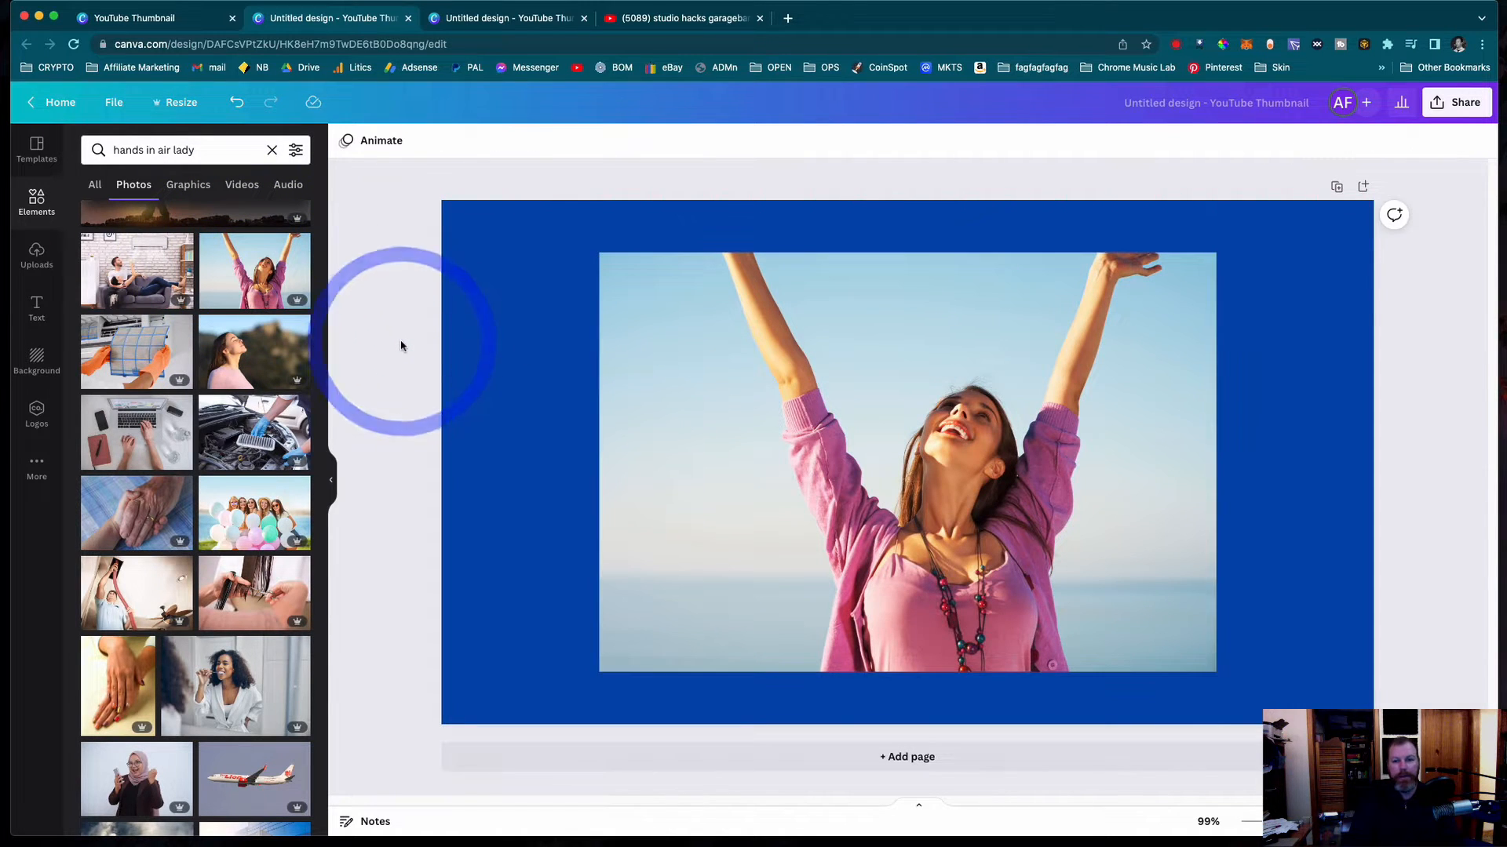
left_click(710, 346)
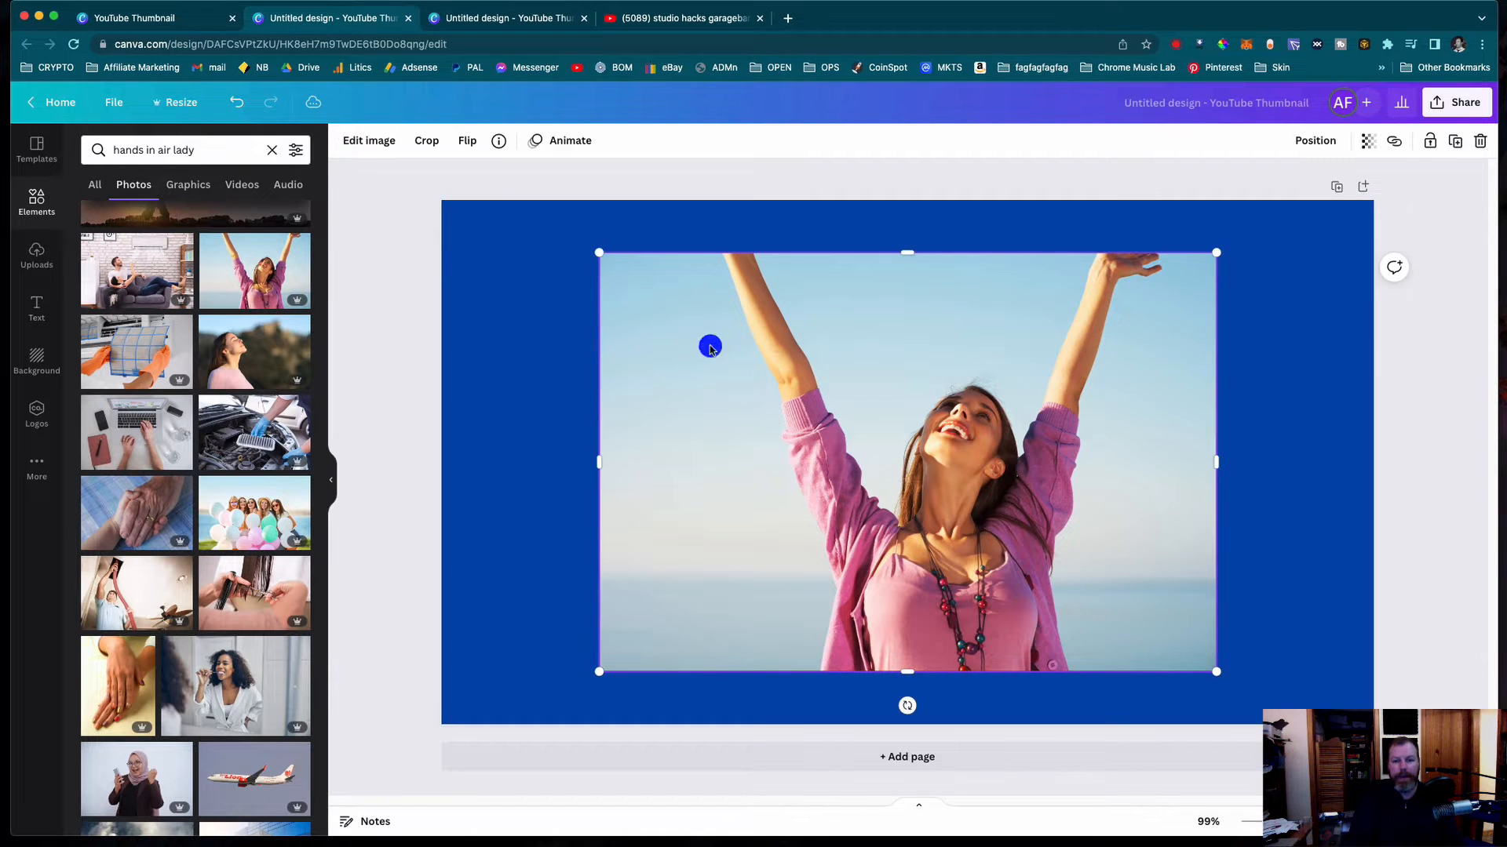
left_click(363, 284)
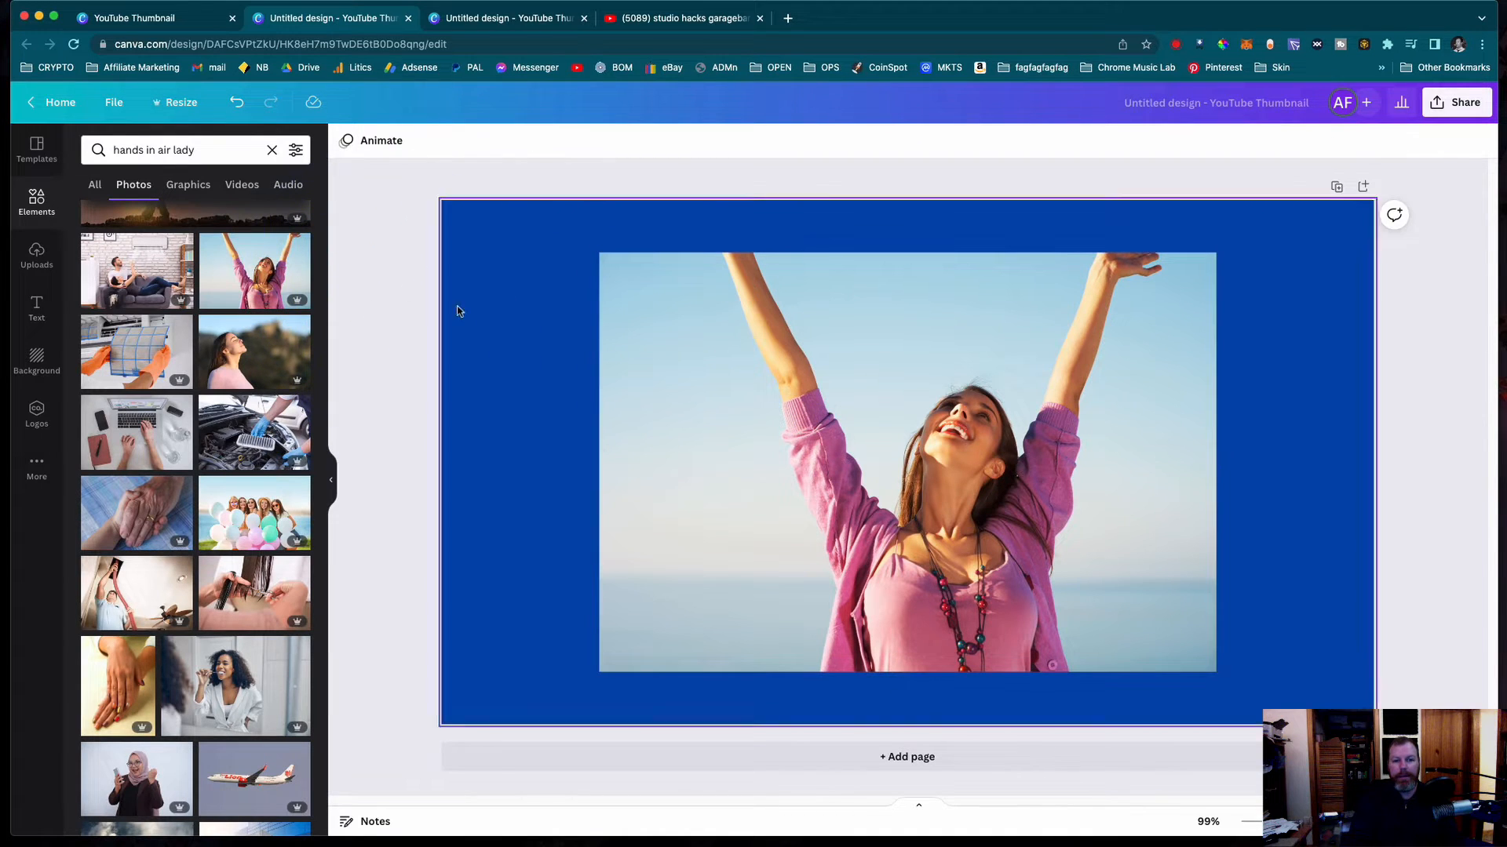
left_click(725, 363)
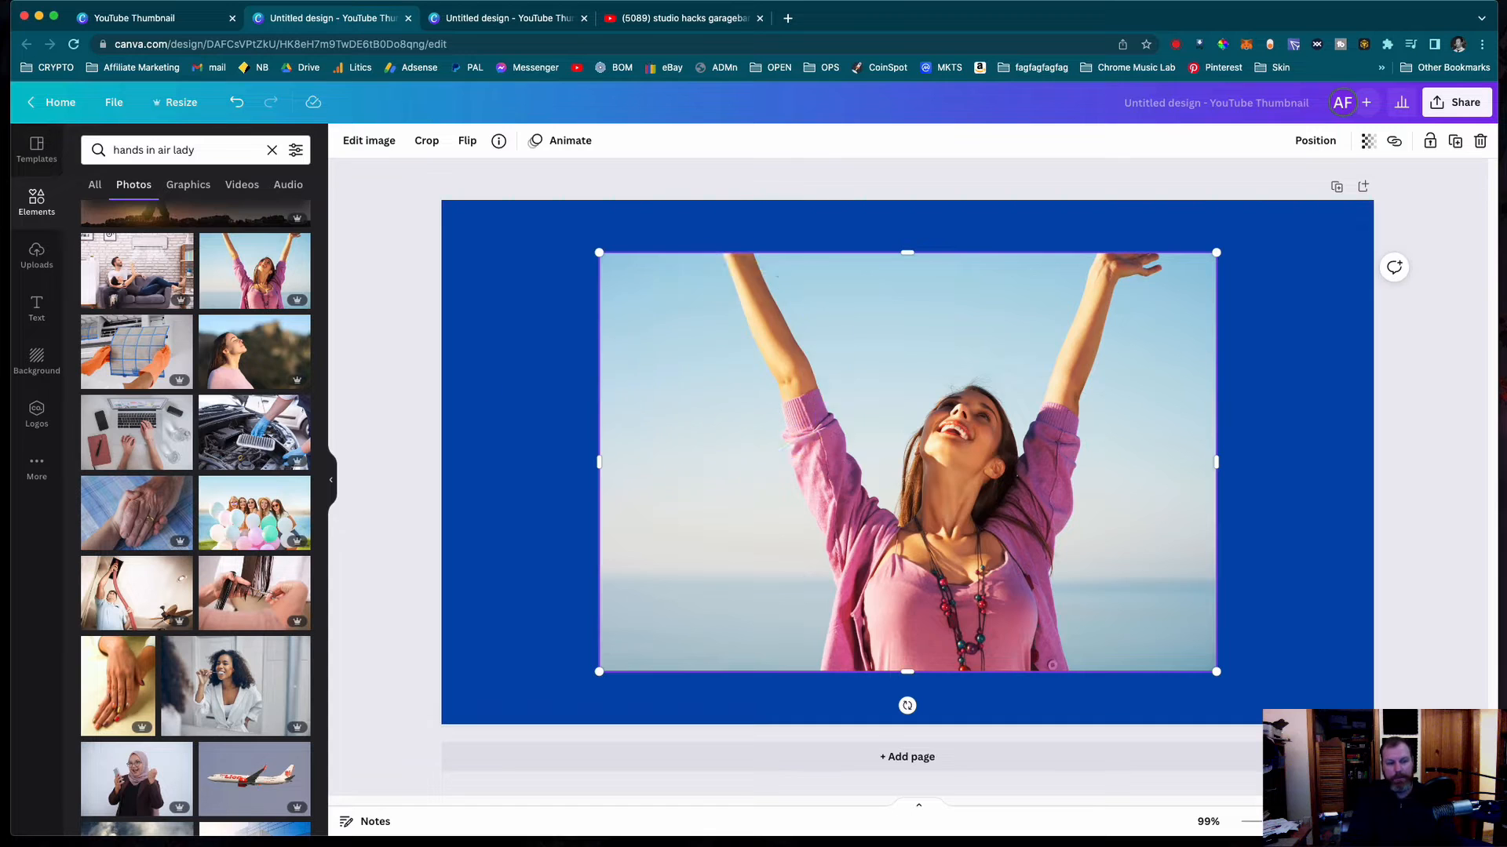
key("Delete")
- Add the photo of the woman in pink with raised arms and shift it slightly down and right on the page
mouse_move(250, 277)
left_mouse_down()
mouse_move(379, 273)
mouse_move(444, 243)
mouse_move(373, 280)
mouse_move(440, 265)
mouse_move(256, 304)
left_mouse_up()
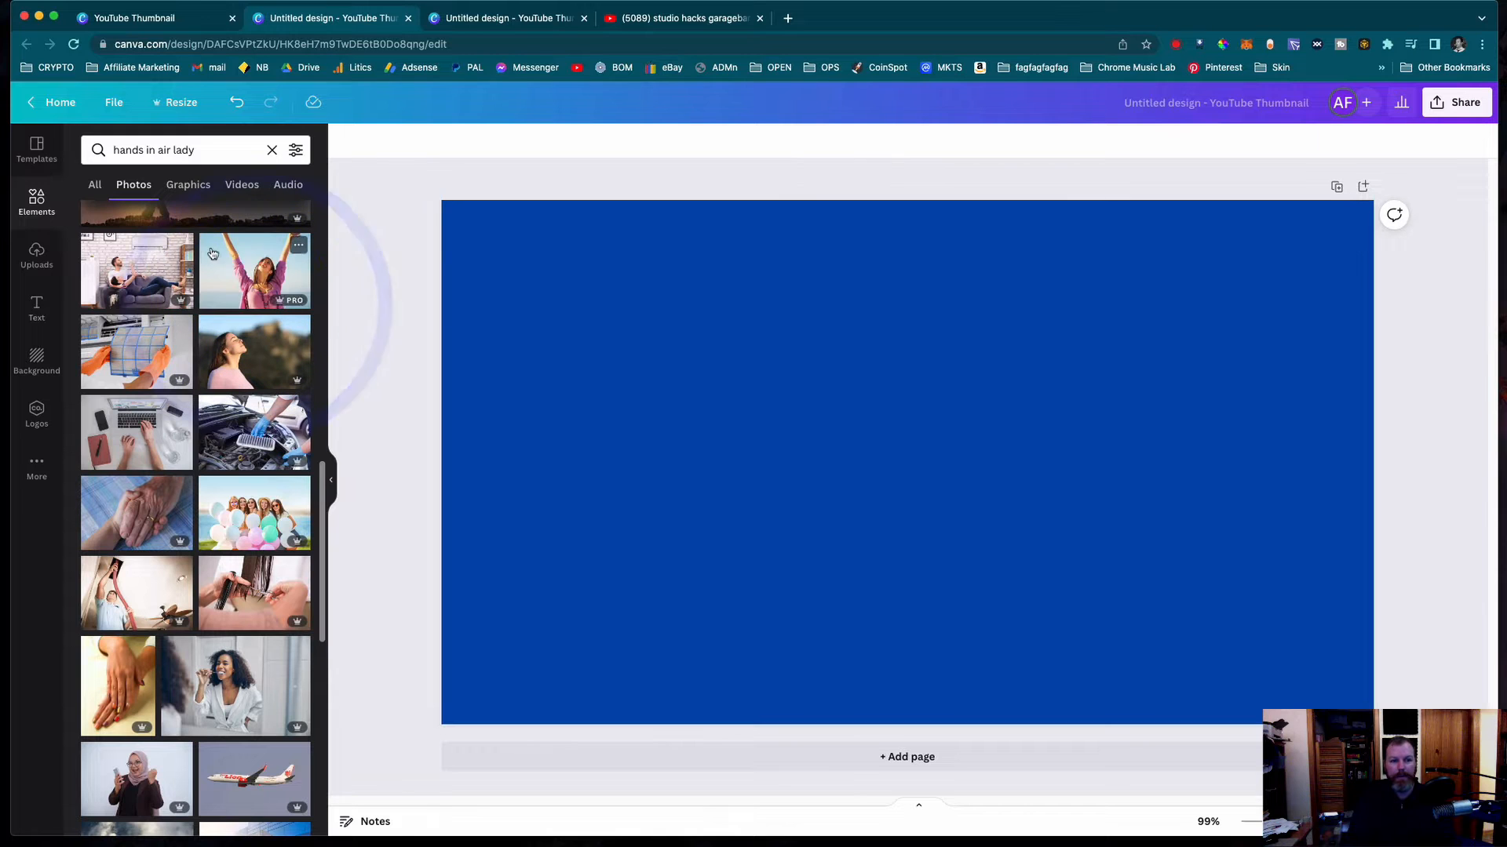
left_click(267, 282)
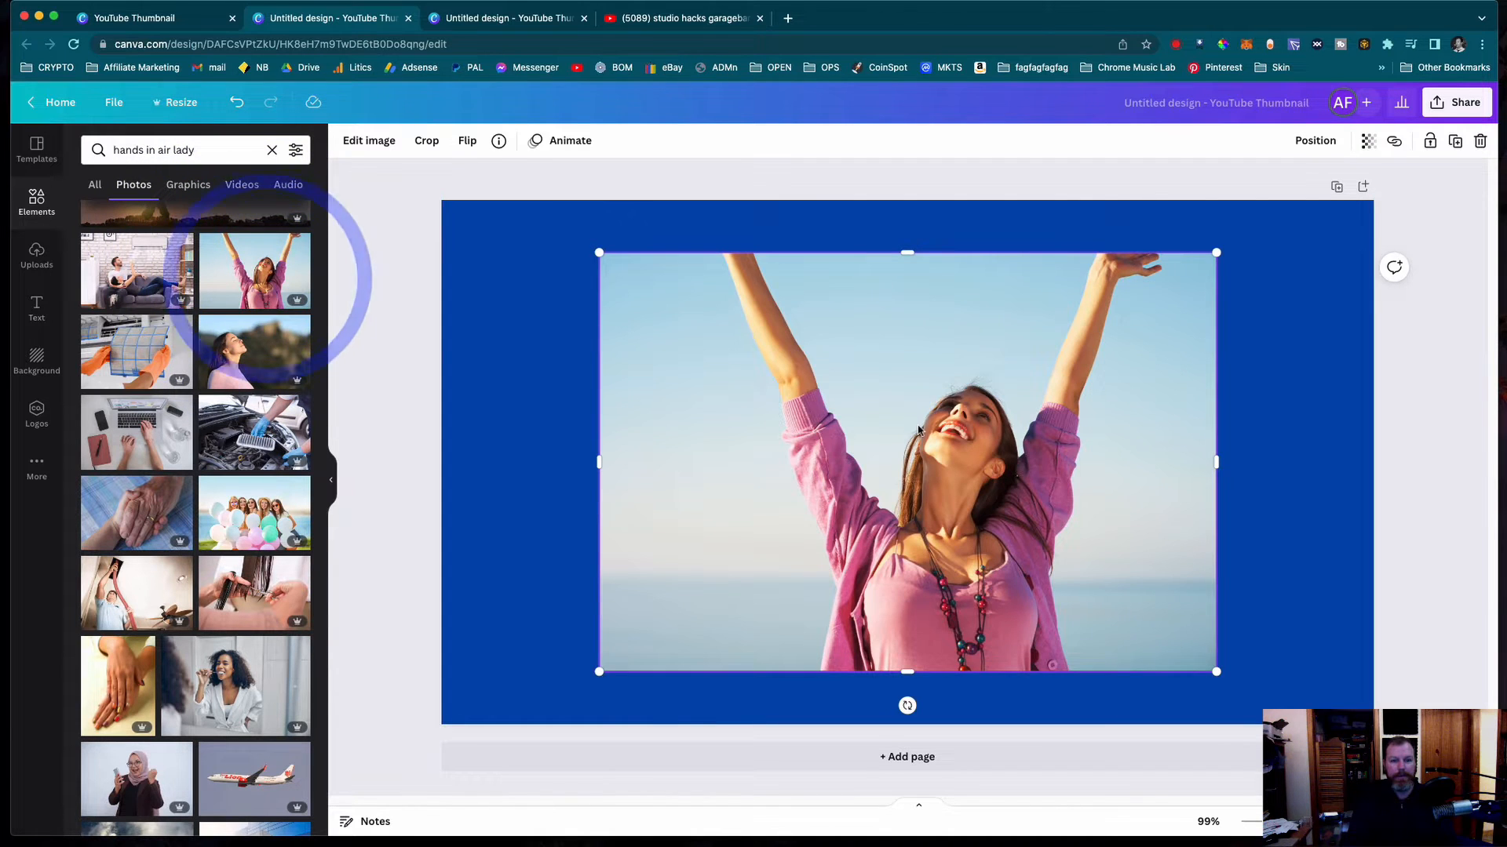
mouse_move(922, 527)
left_mouse_down()
mouse_move(972, 504)
mouse_move(868, 579)
mouse_move(949, 537)
left_mouse_up()
left_click(920, 464)
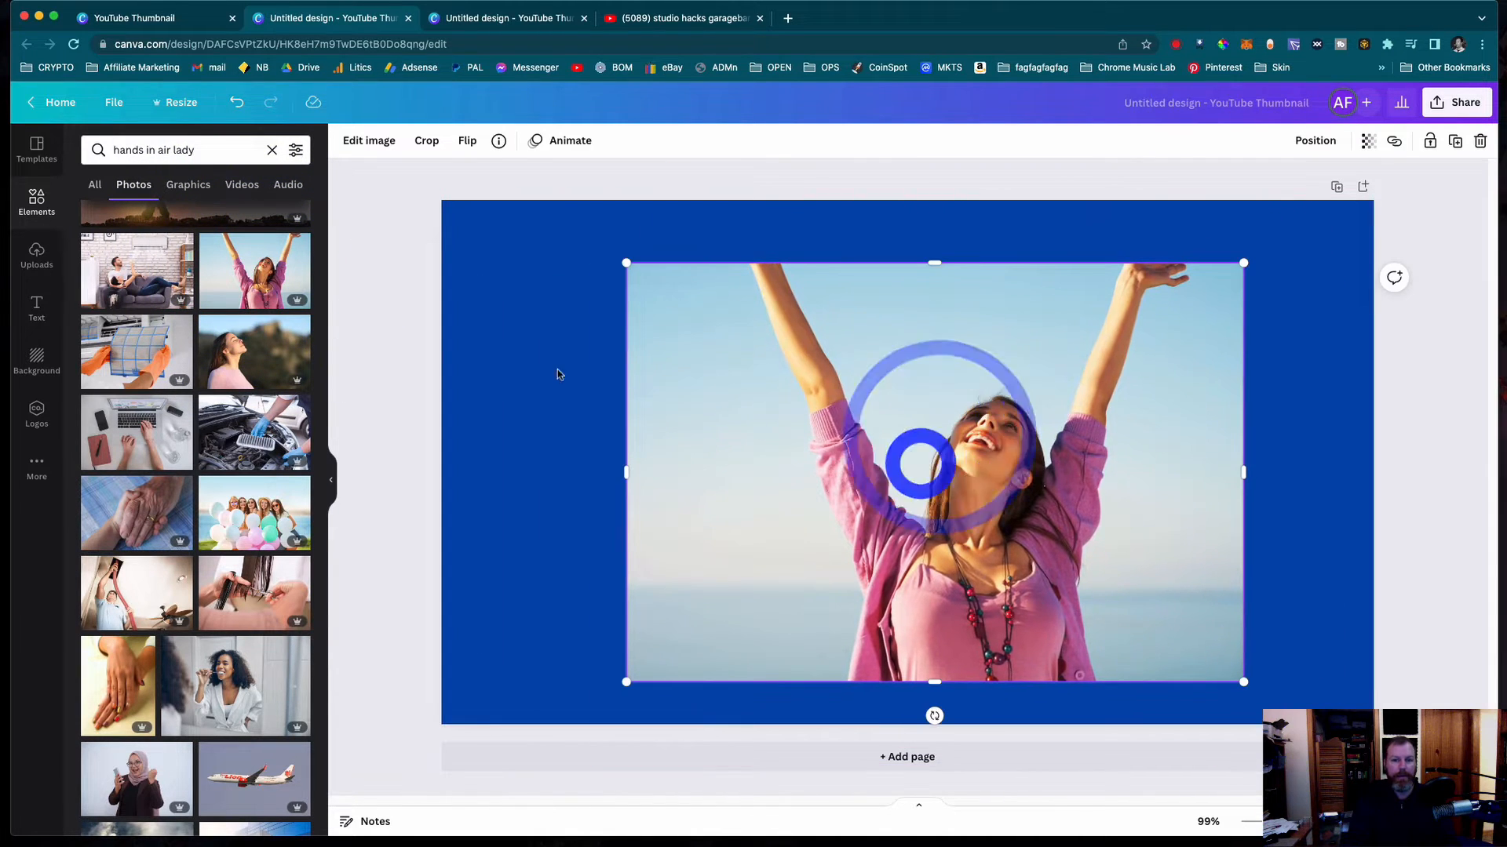
left_click(398, 343)
- Remove the background of the woman's photo with the Background Remover effect
left_click(783, 395)
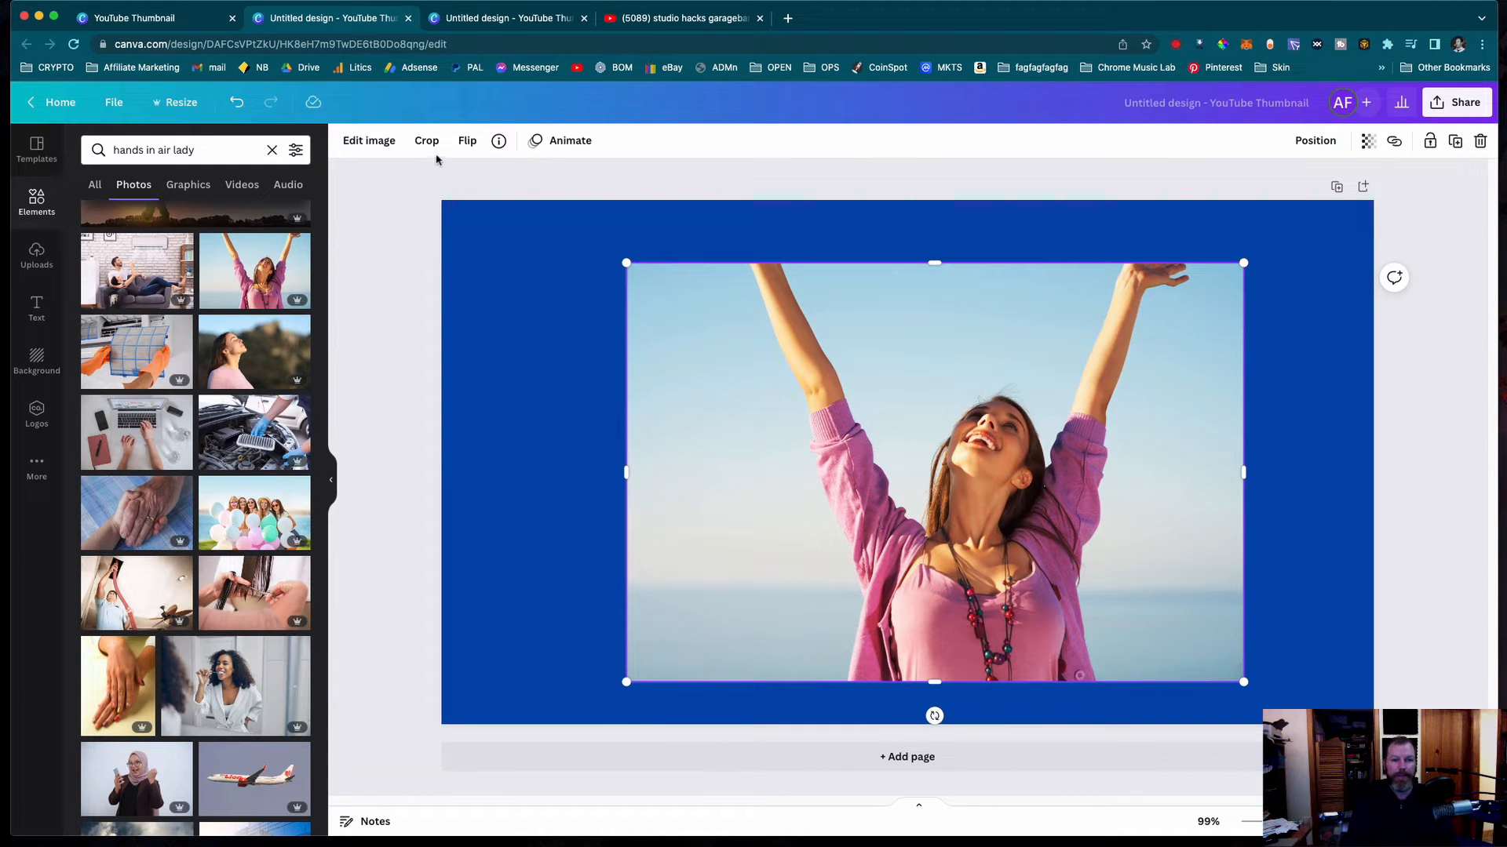
left_click(374, 143)
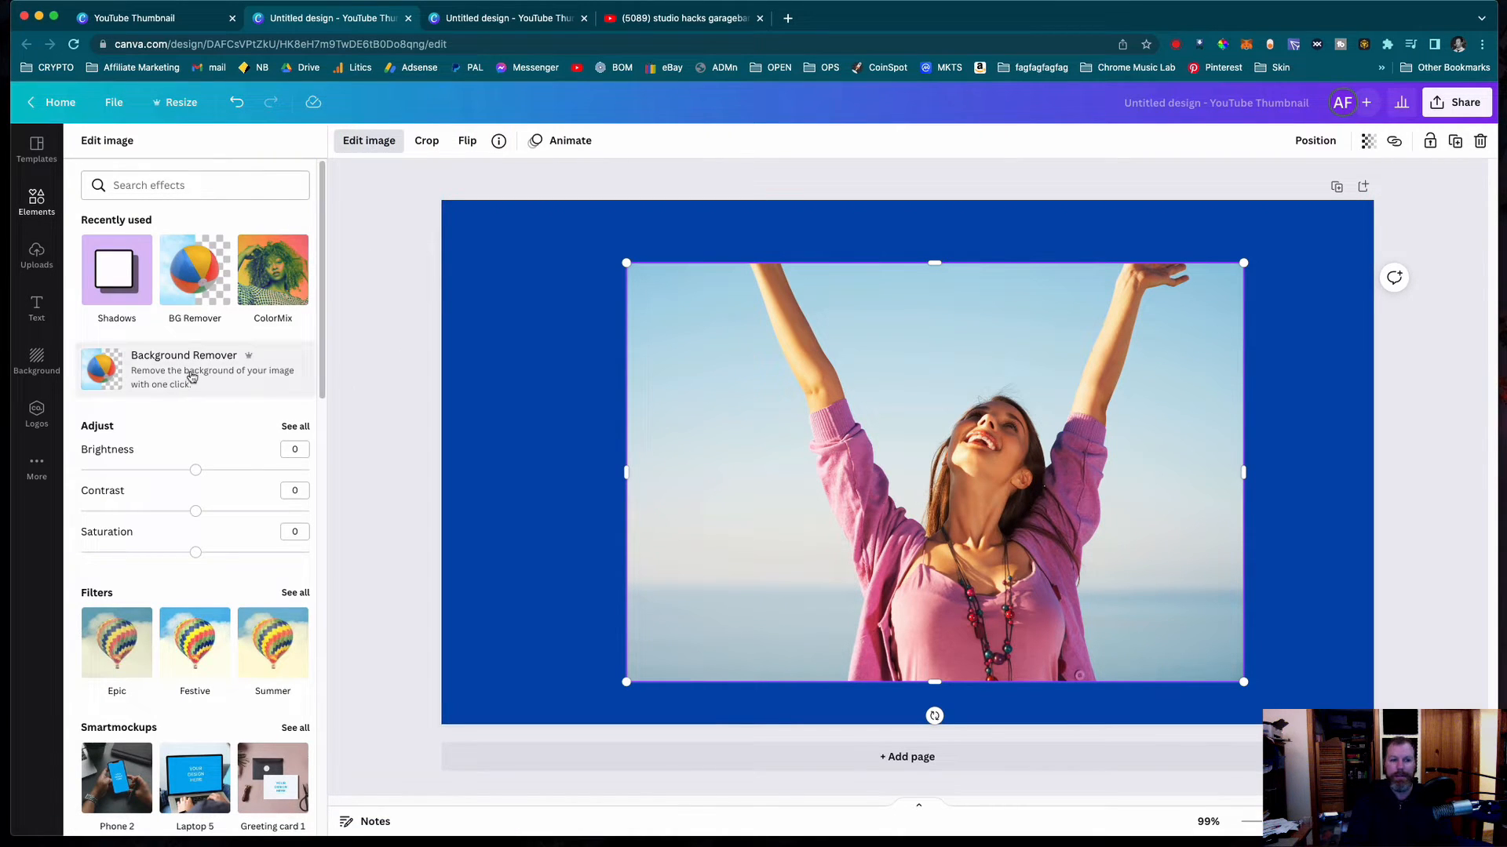
left_click(186, 272)
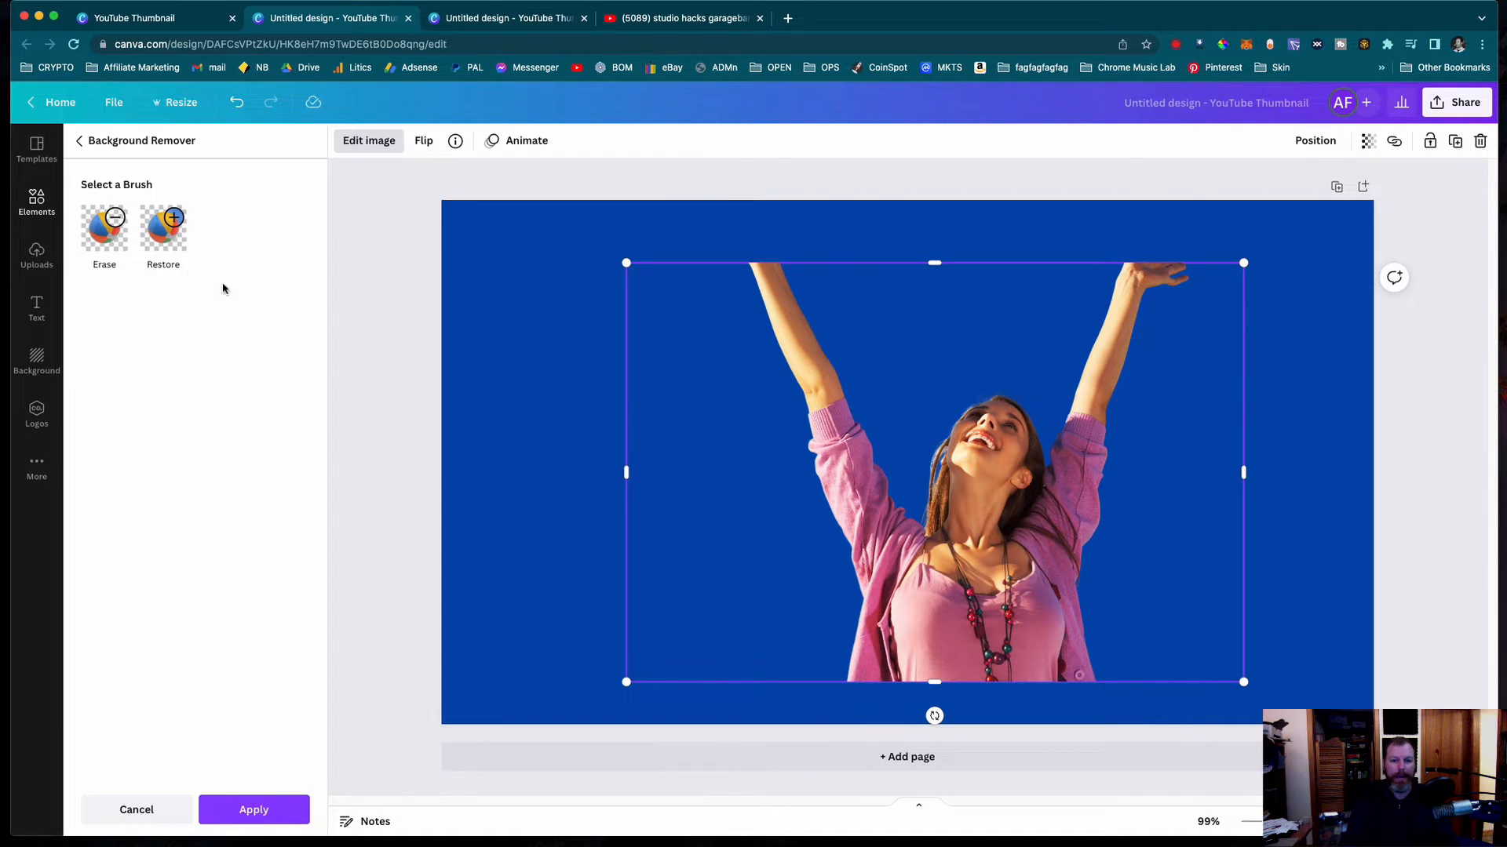
left_click(382, 348)
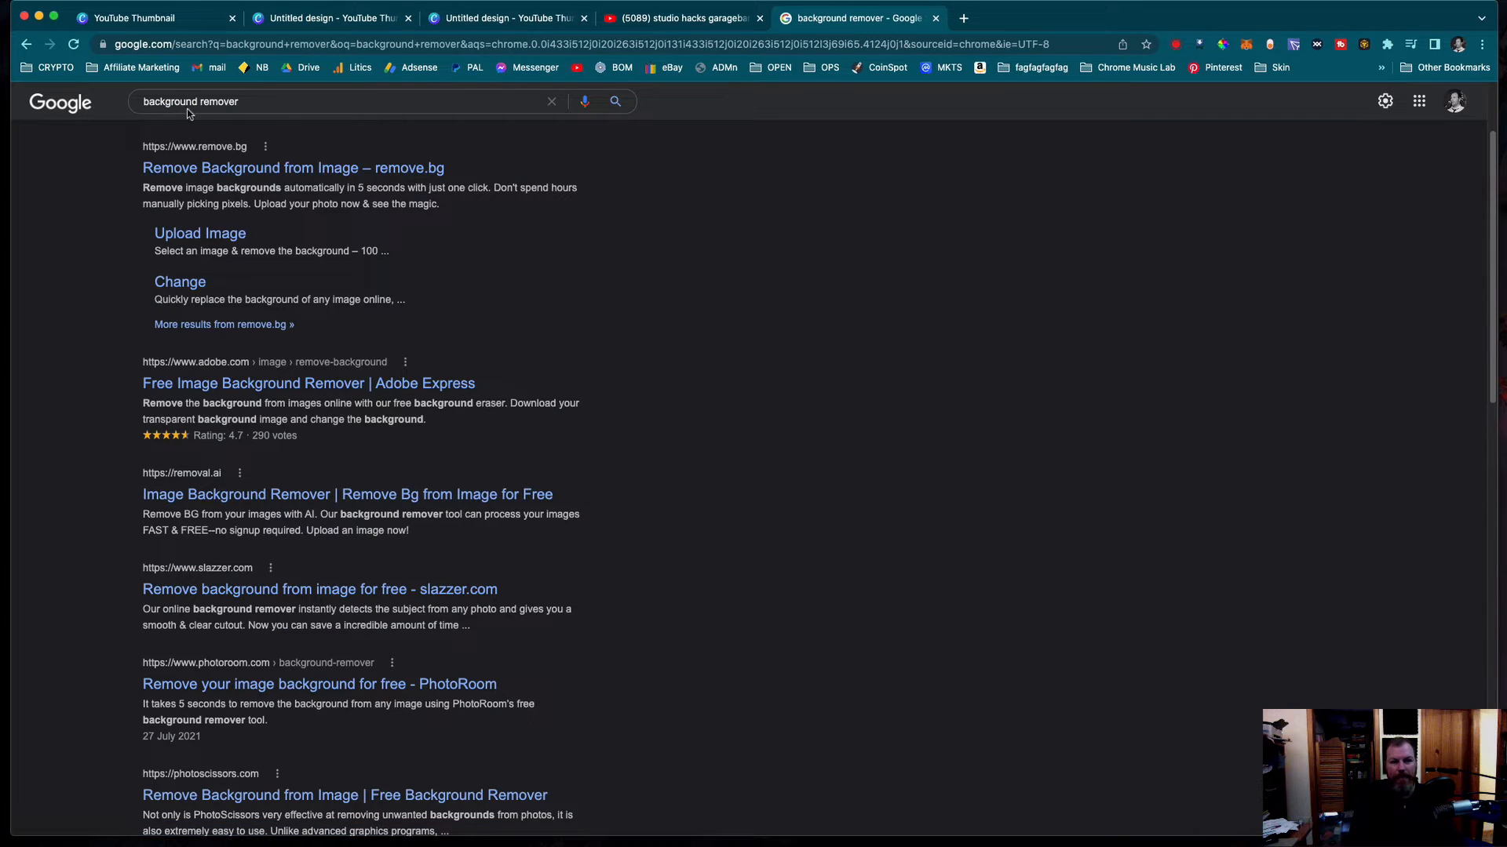
- Search Google for "background remover photo", look through the background removal tools, and return to the new thumbnail design
left_click(254, 102)
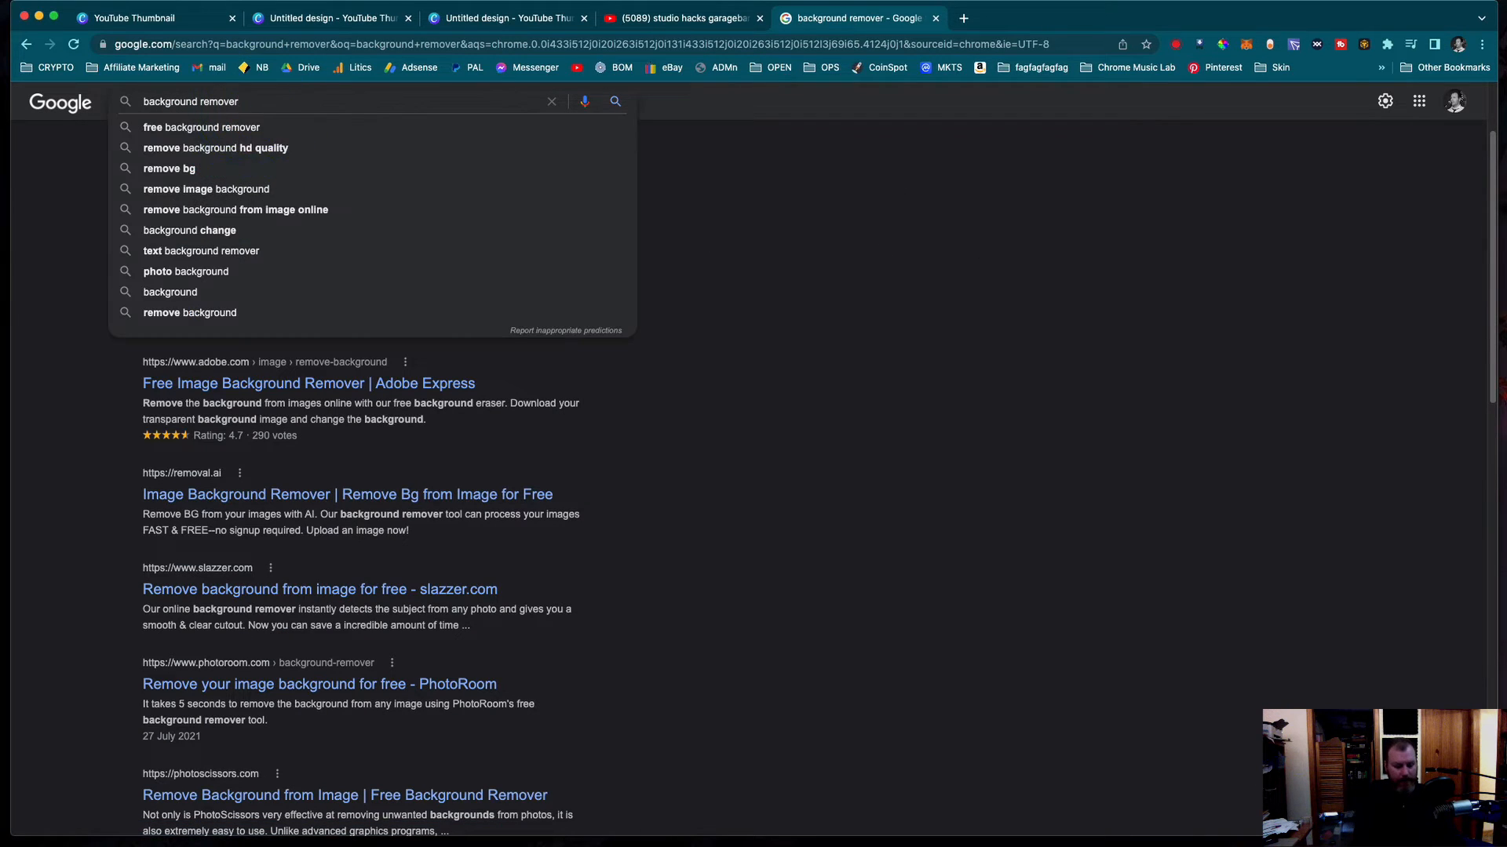
type("photo")
key("Return")
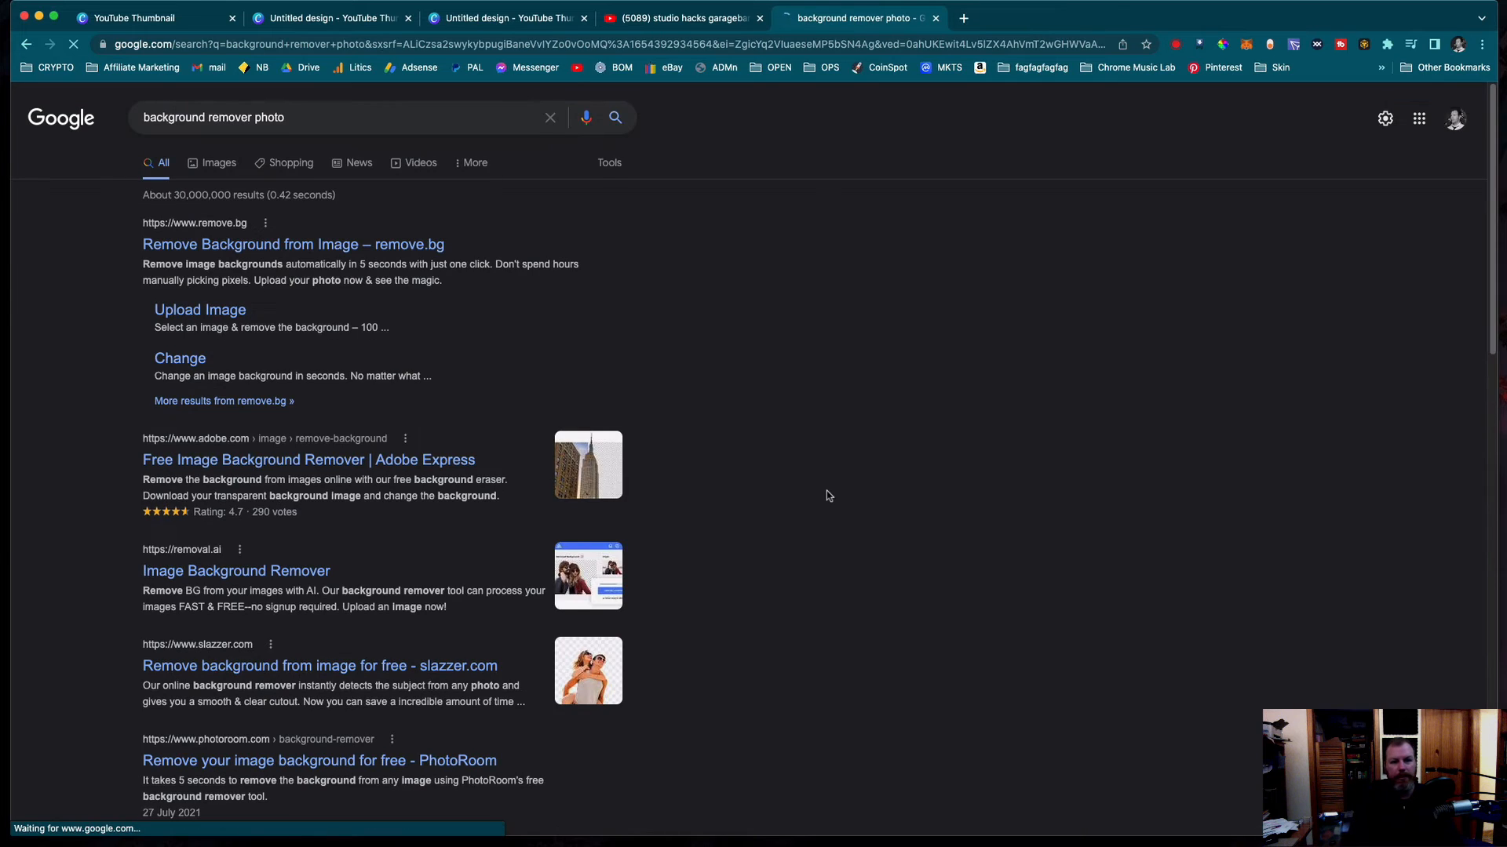
scroll(824, 491, "down", 2)
scroll(884, 424, "down", 2)
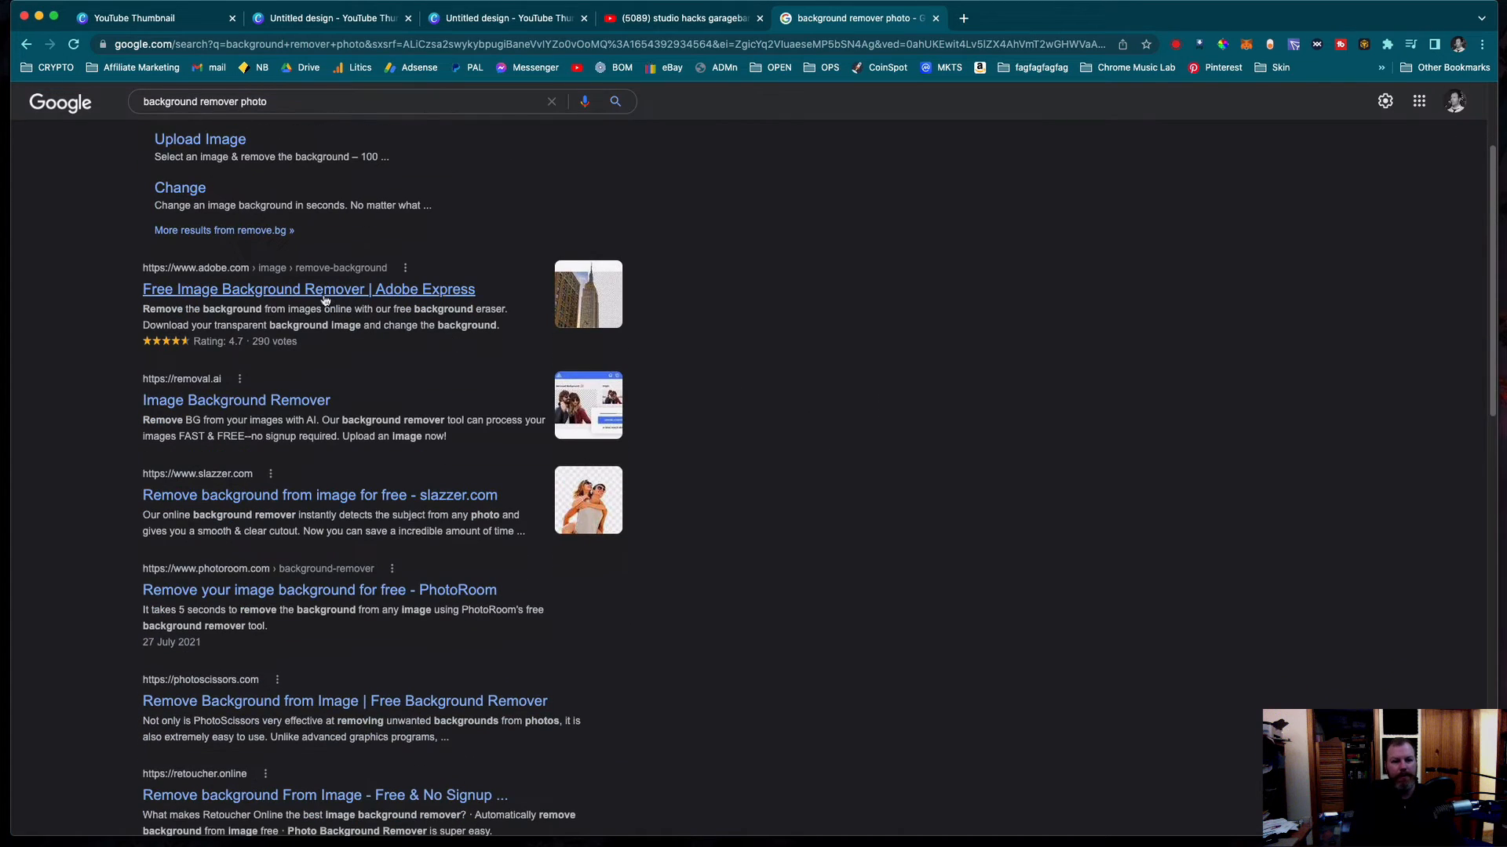
left_click(151, 293)
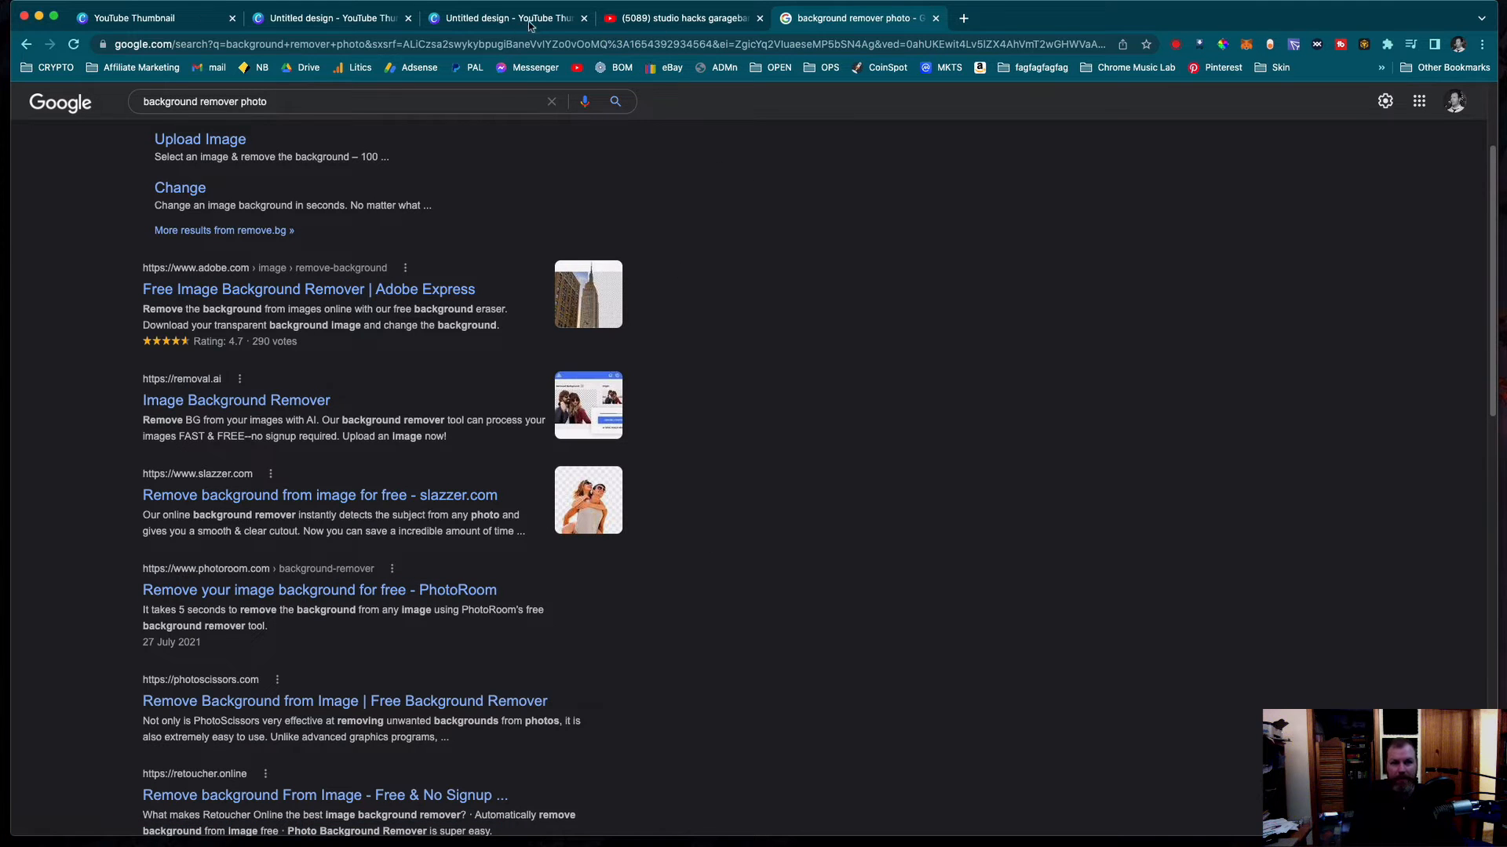
left_click(487, 18)
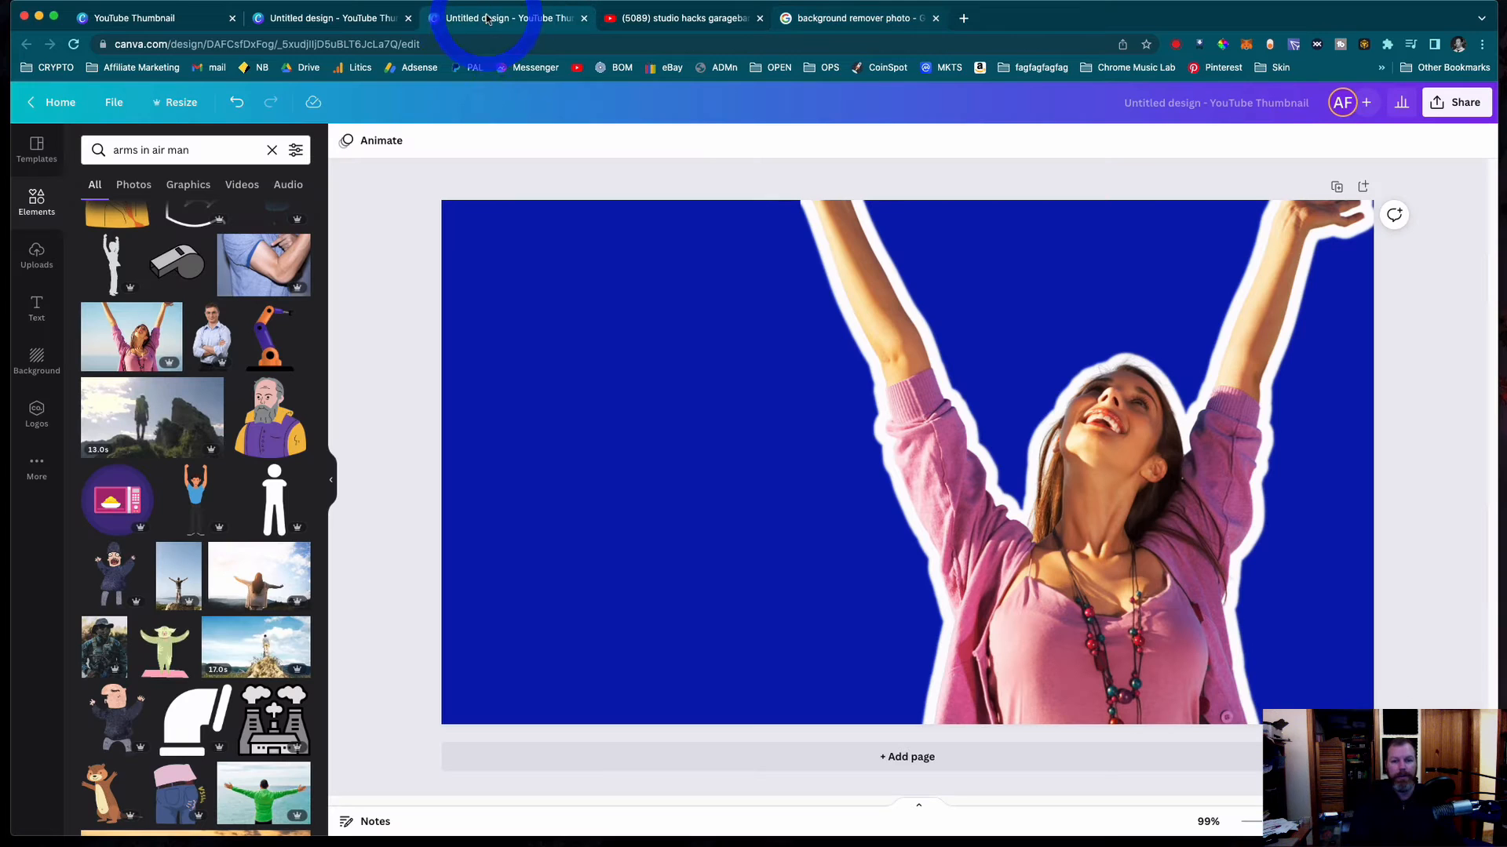
left_click(345, 19)
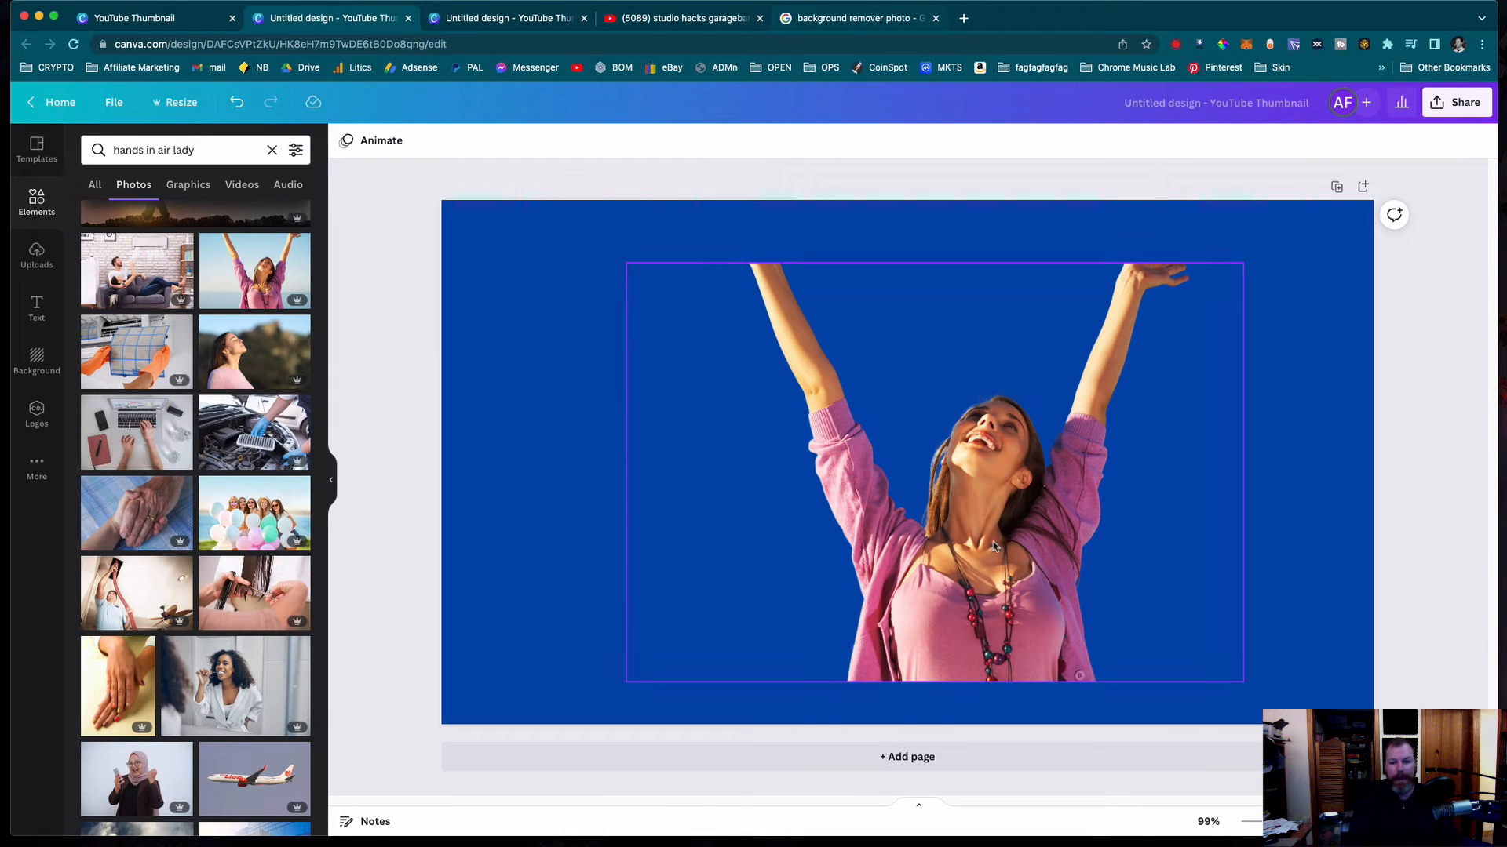
- Add the uploaded cutout of the man in a dark jacket and place it on the page's left side, beside the woman
left_click(36, 257)
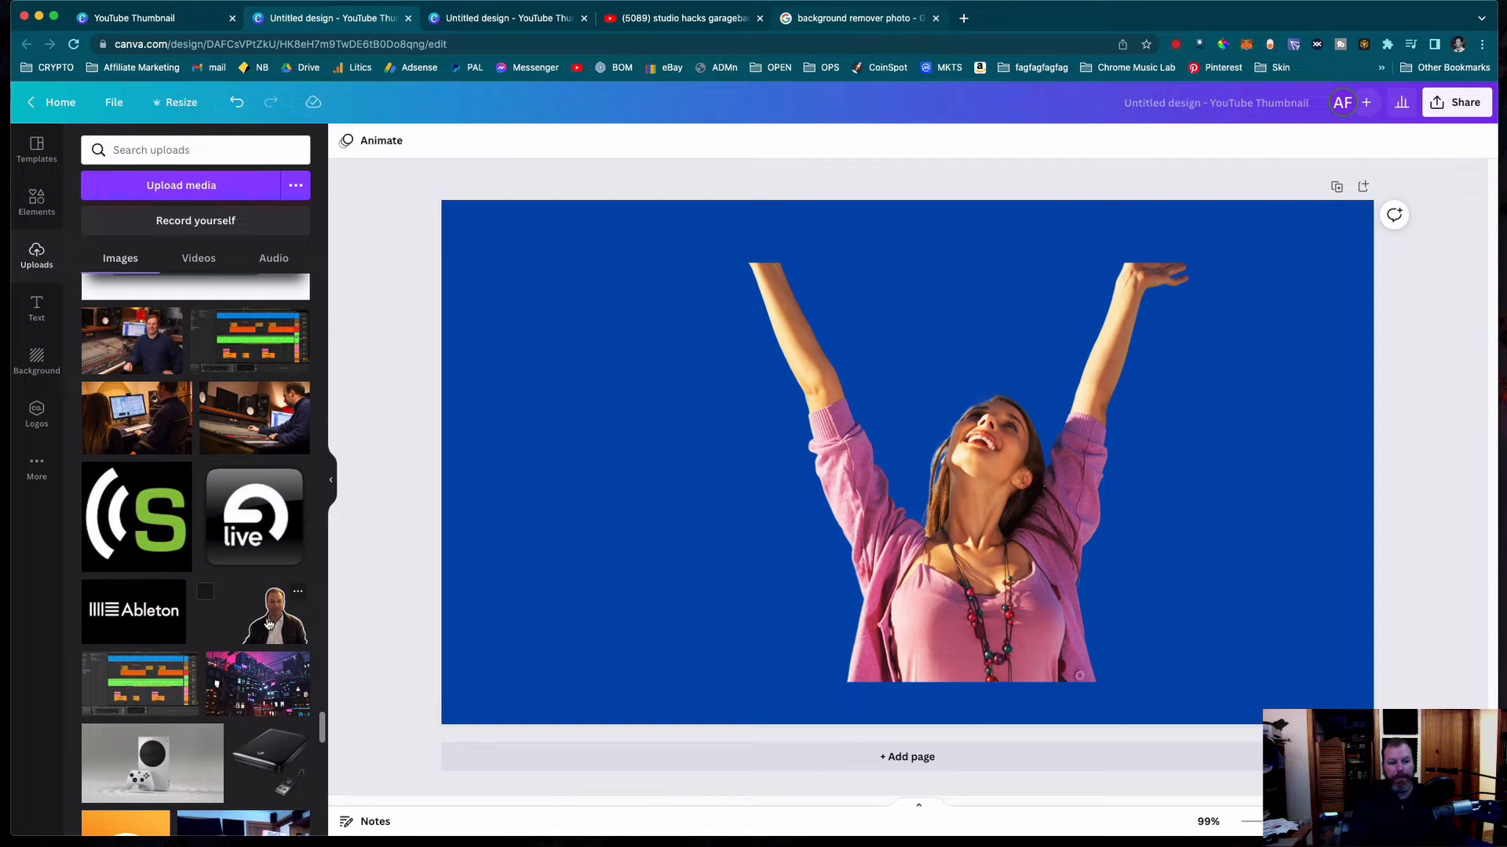
left_click(268, 625)
left_click_drag(1047, 563, 672, 497)
left_click(431, 624)
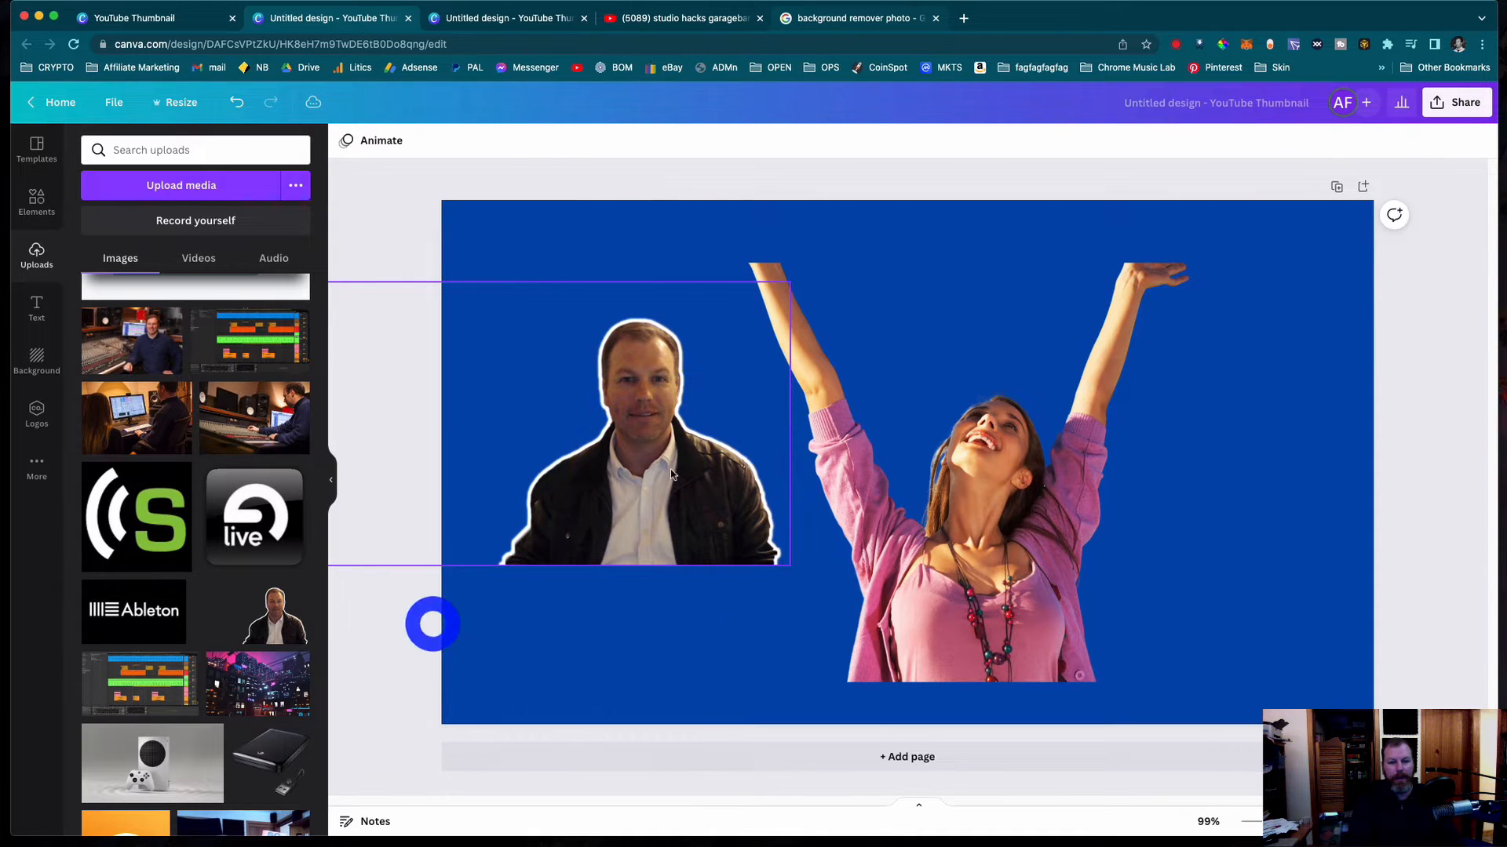
left_click(672, 474)
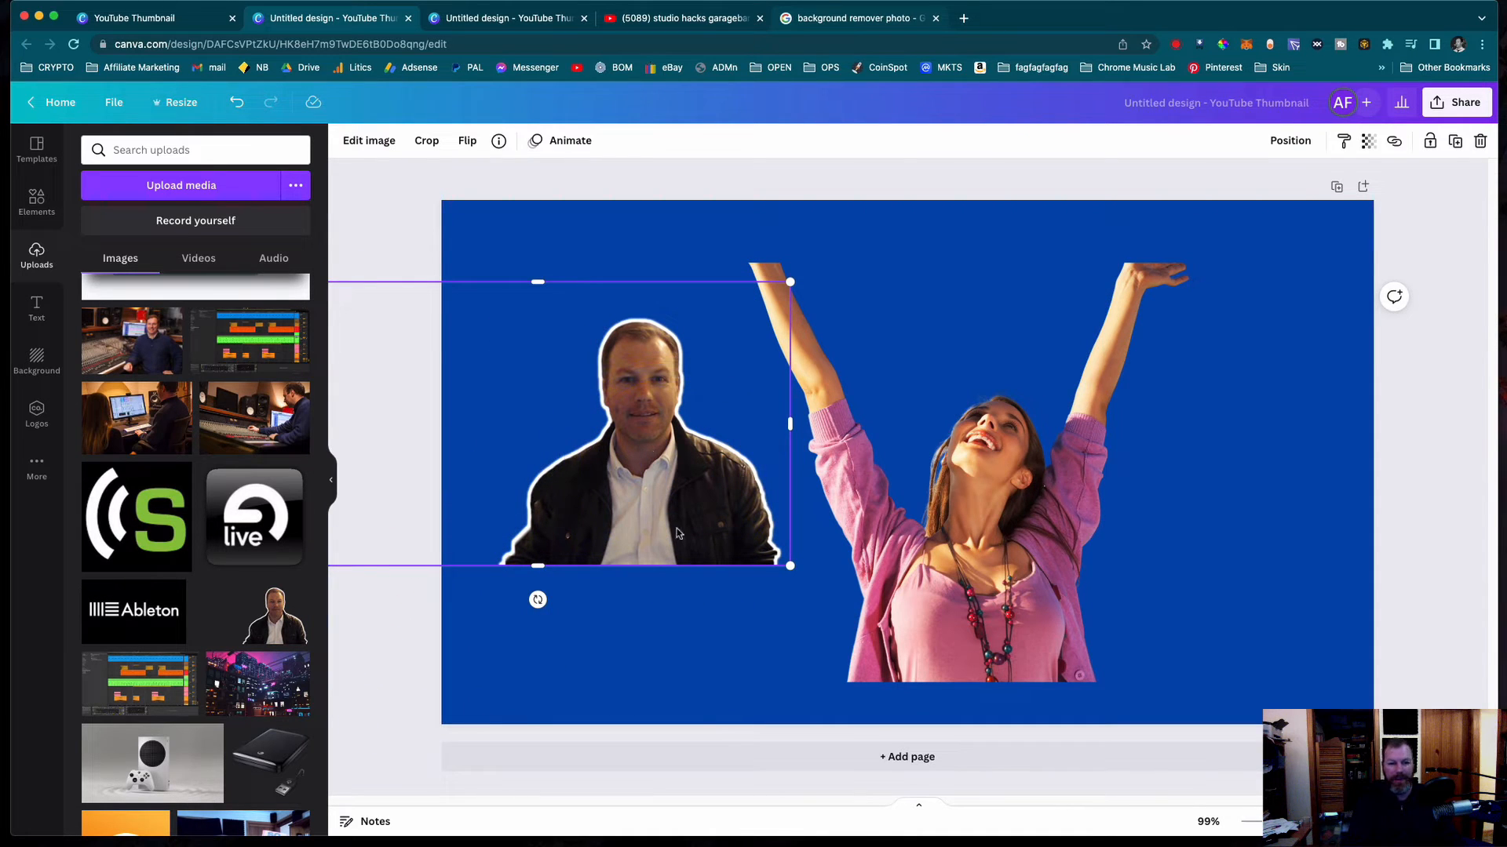
left_click(450, 630)
left_click_drag(440, 523, 395, 530)
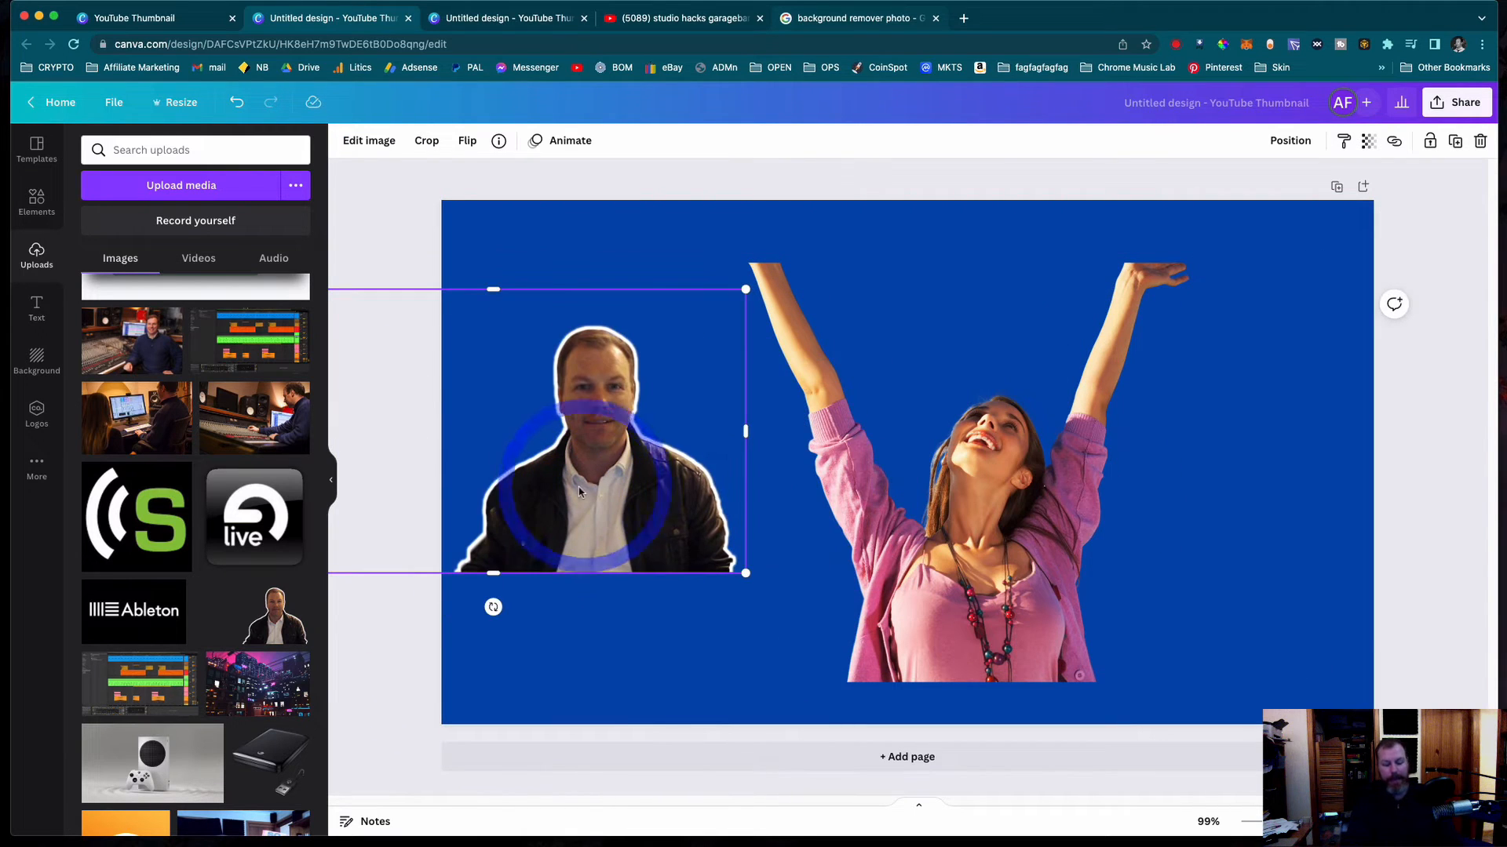
- Delete the man's cutout from the page and add a Glow shadow effect to the woman's cutout
key("Delete")
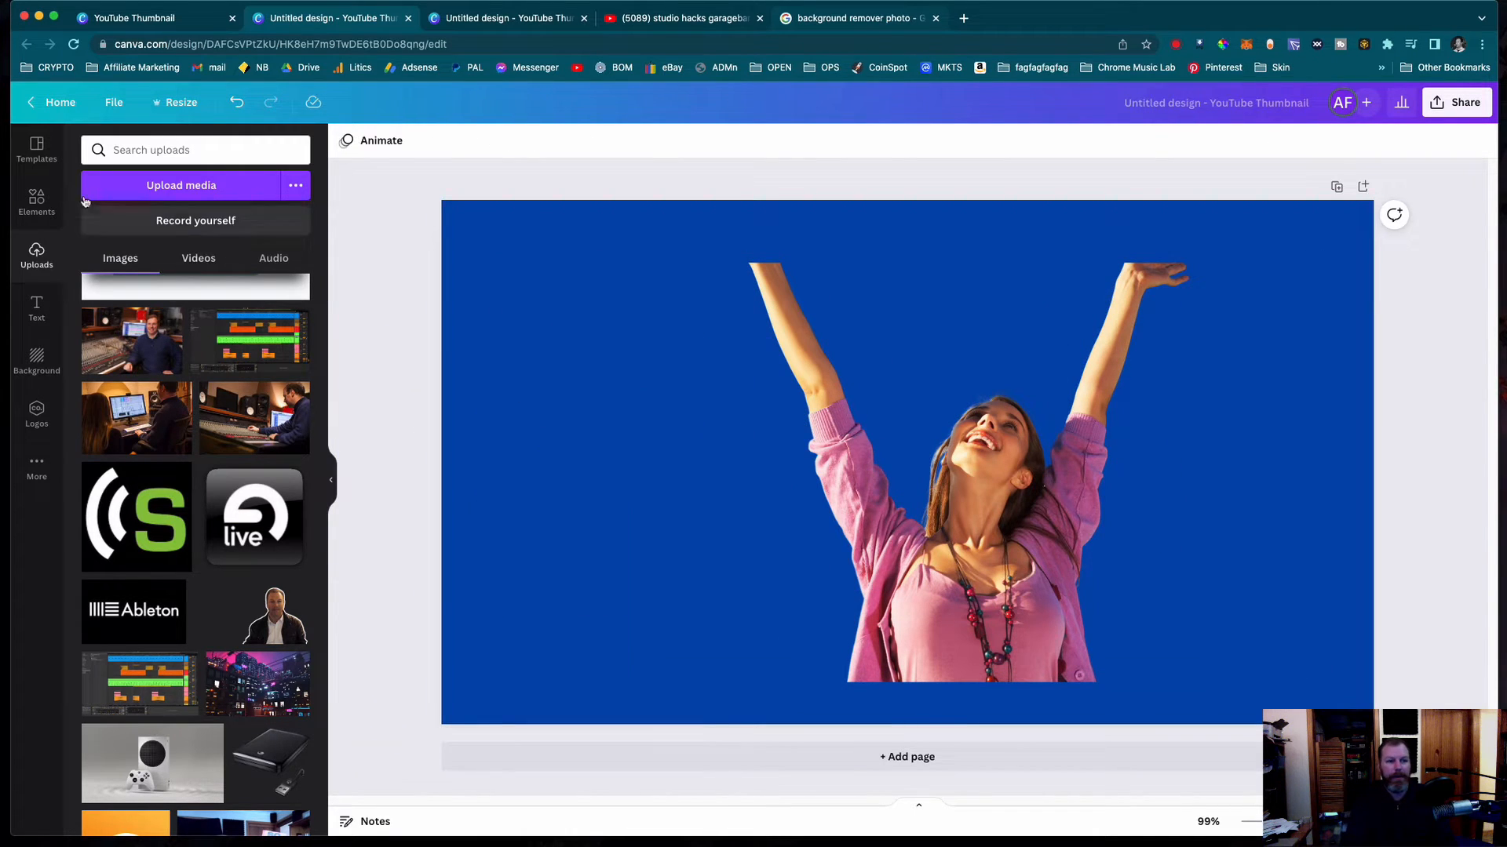
left_click(864, 463)
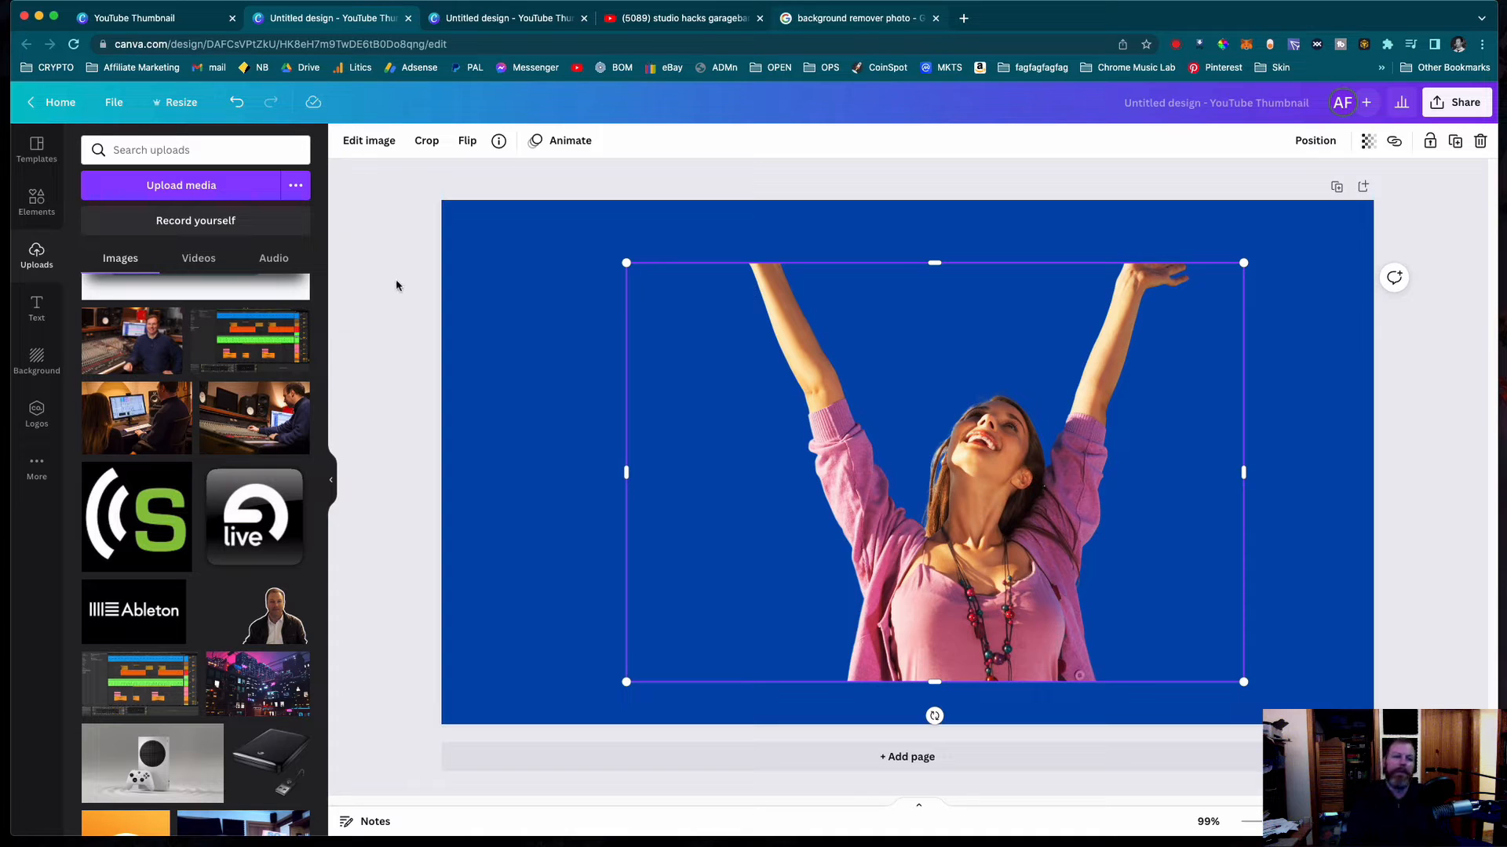
left_click(368, 141)
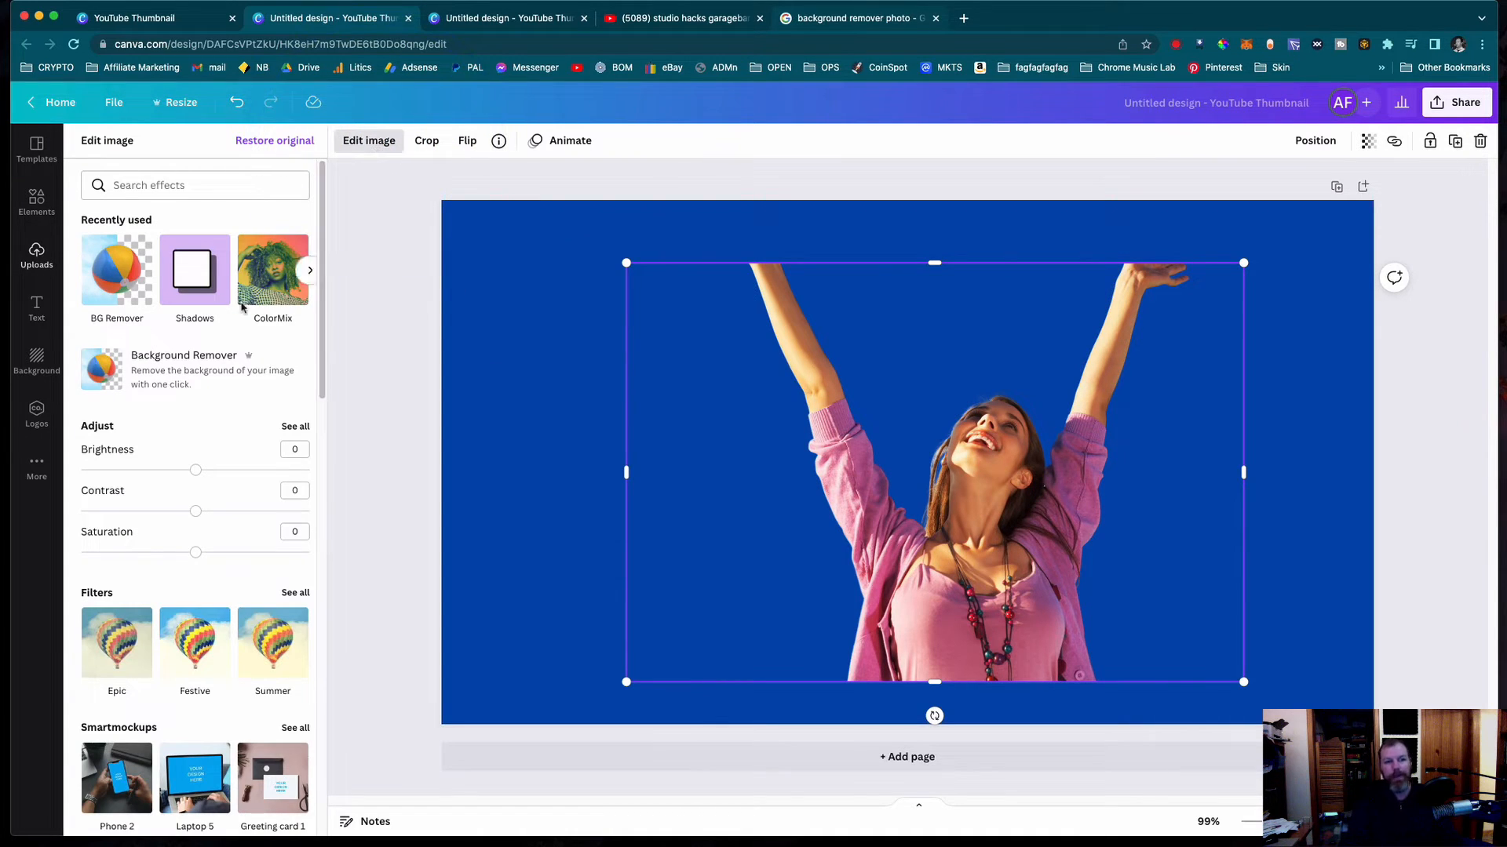
left_click(197, 187)
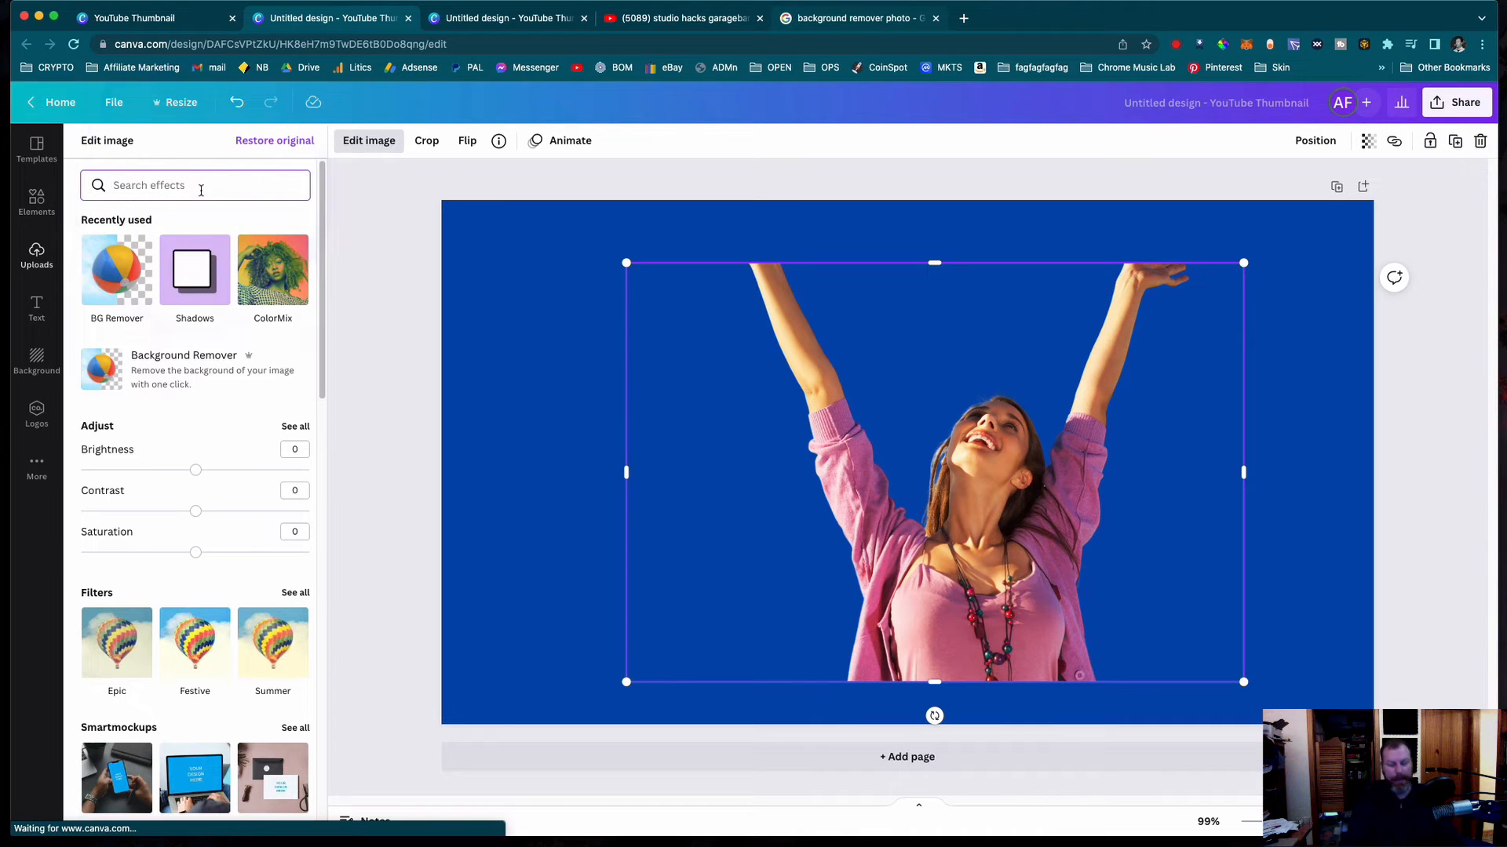
type("shadow")
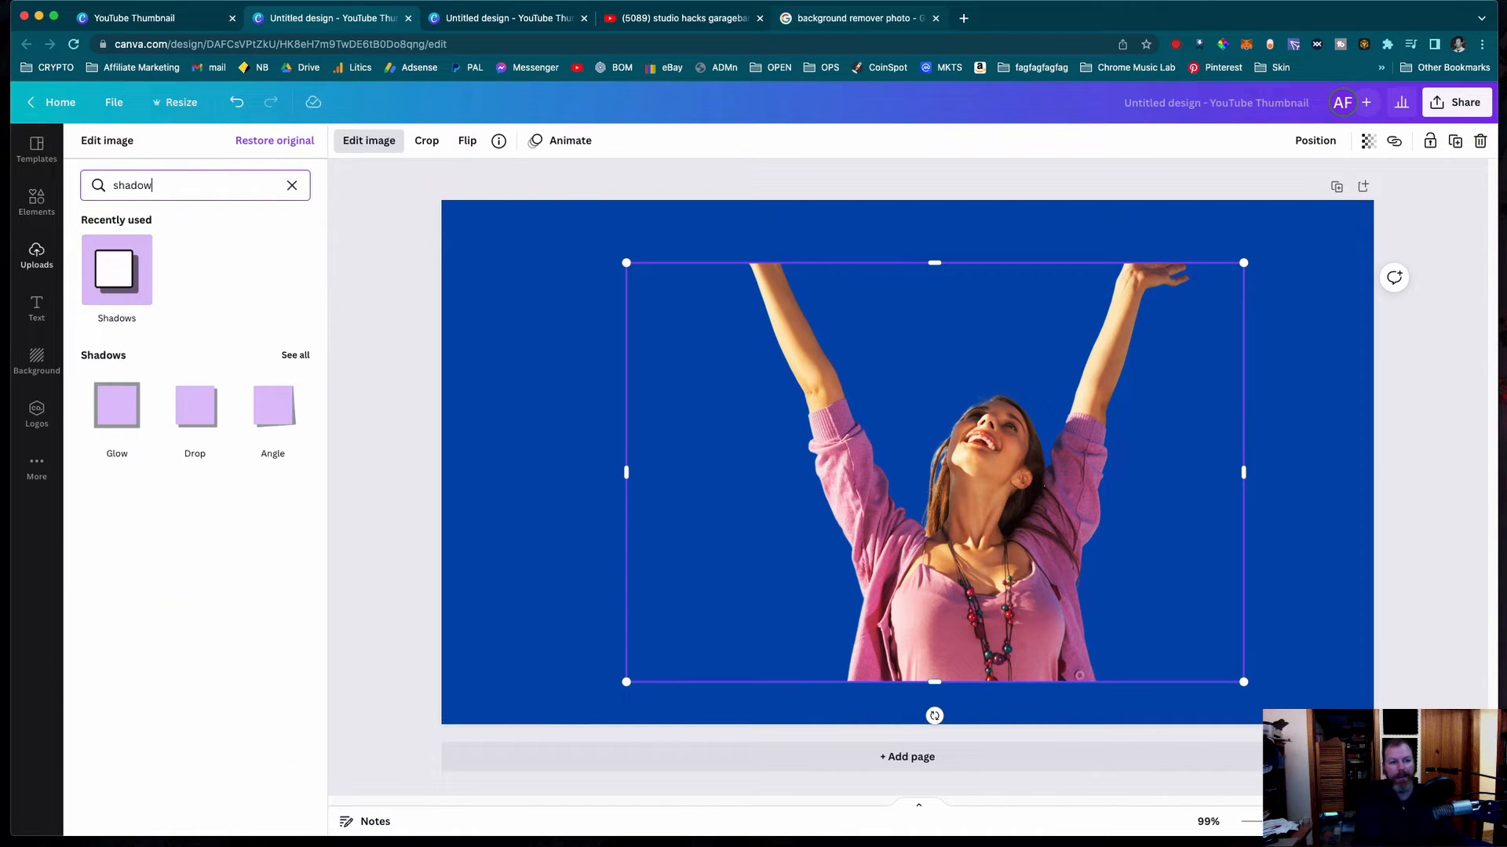
left_click(132, 275)
left_click(122, 263)
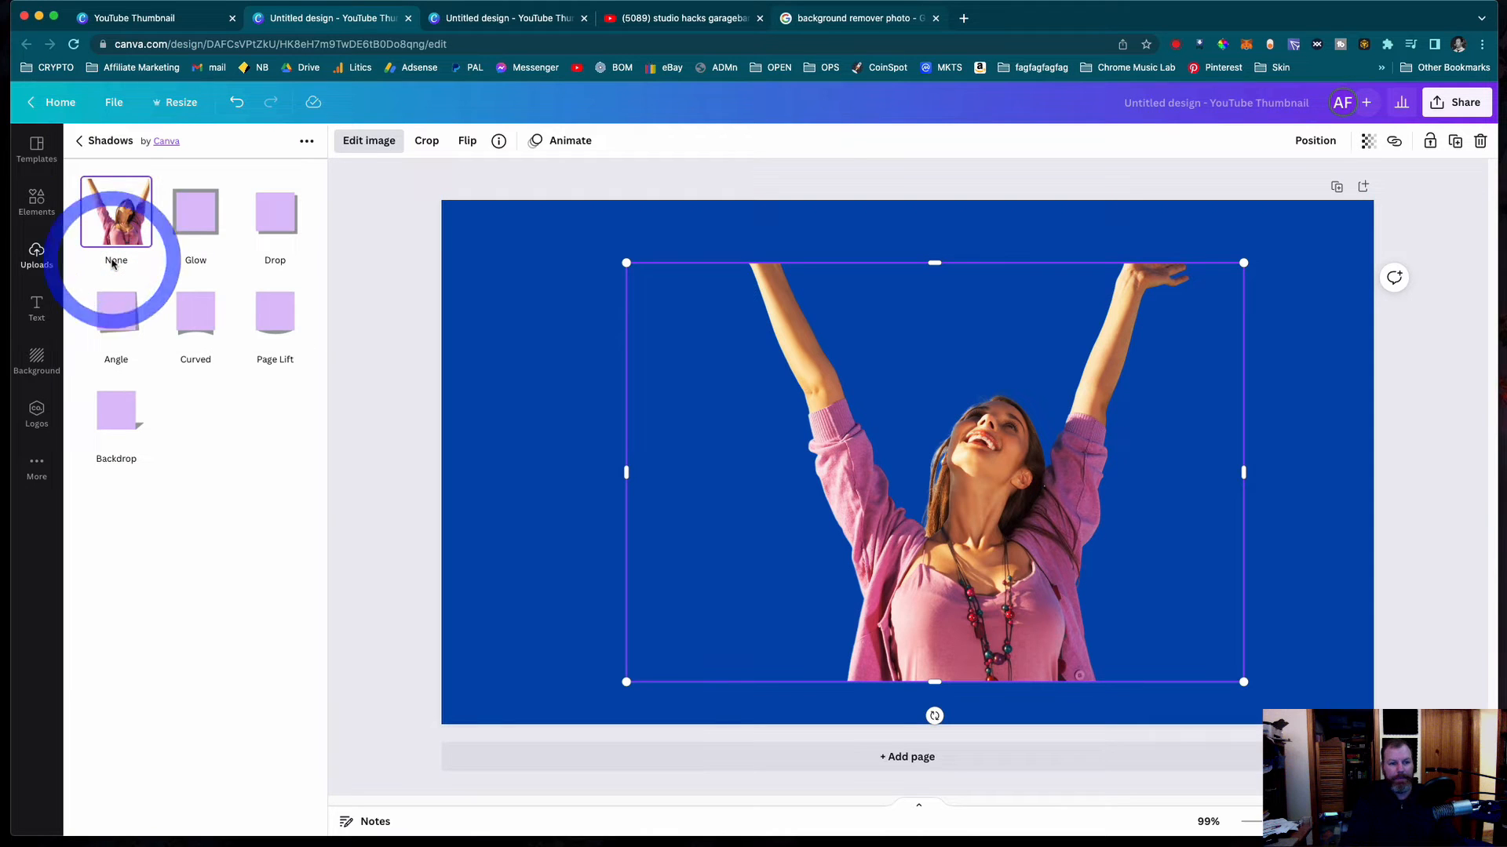
left_click(193, 219)
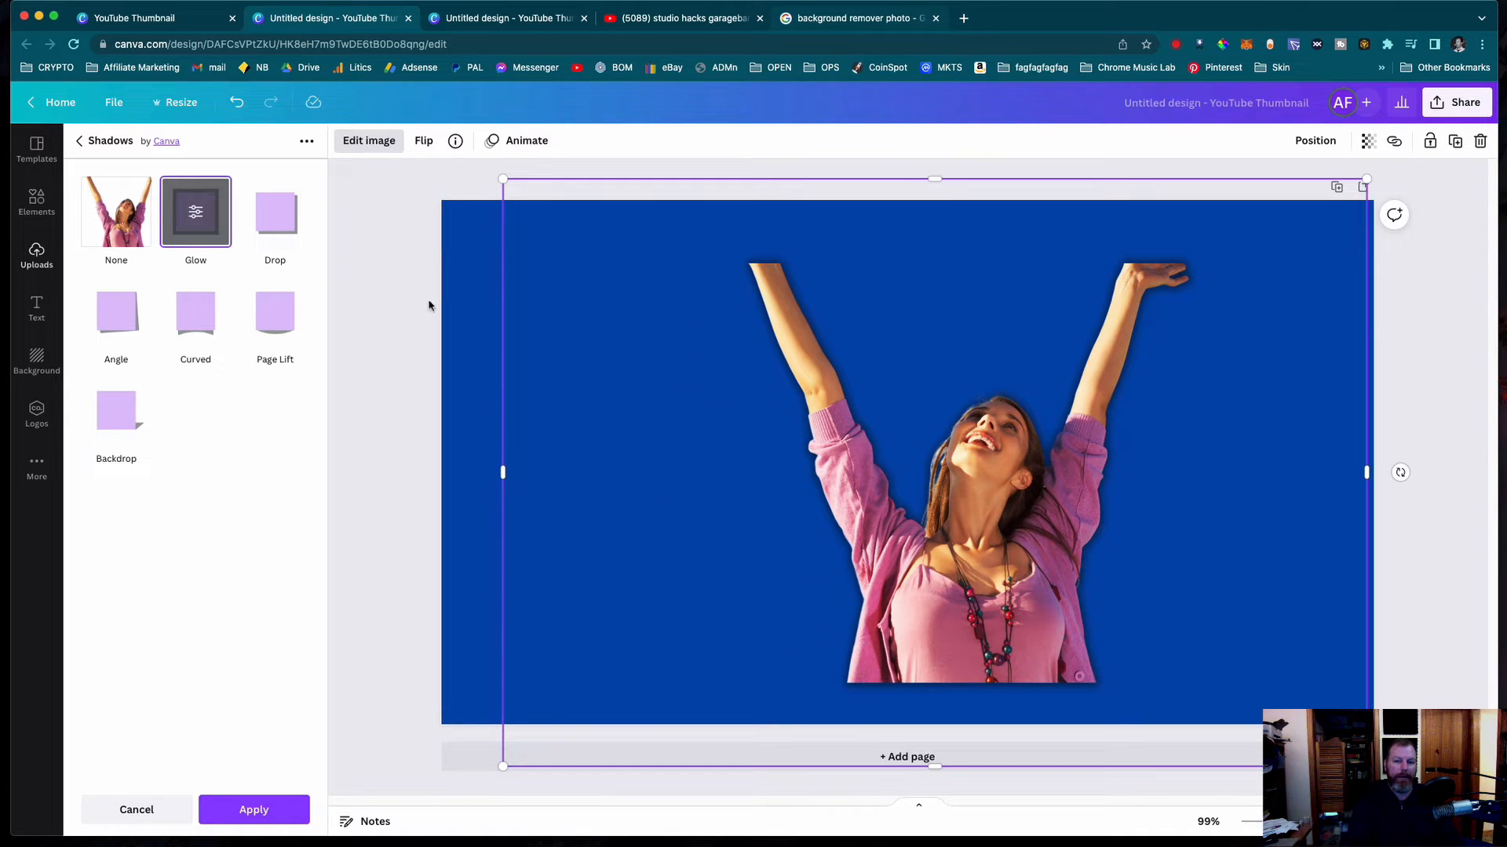
- Set the woman's glow to white with transparency 100 and blur 1
left_click(196, 215)
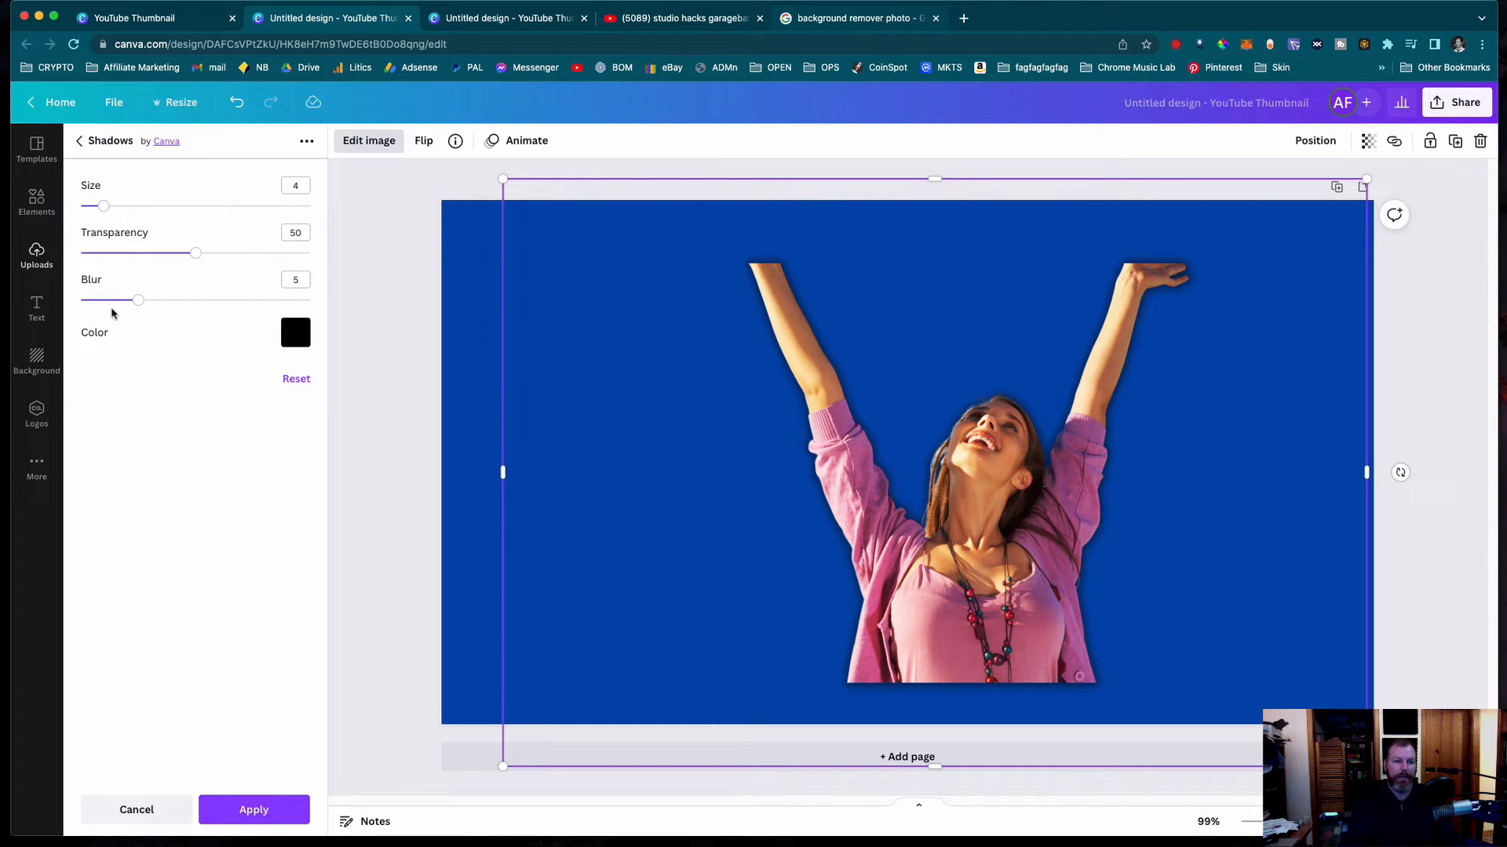
left_click(297, 336)
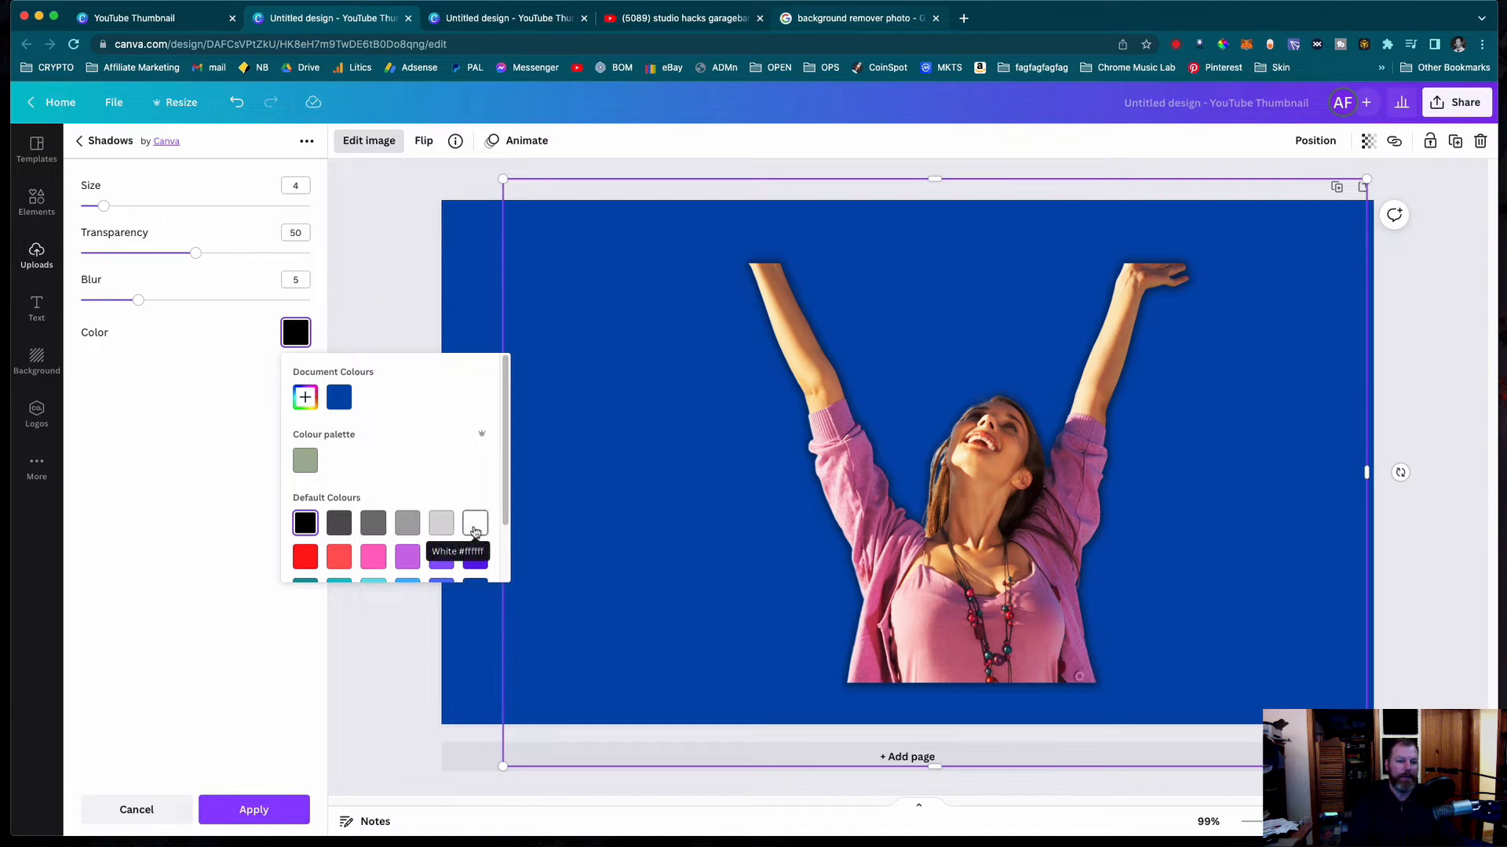
left_click(474, 531)
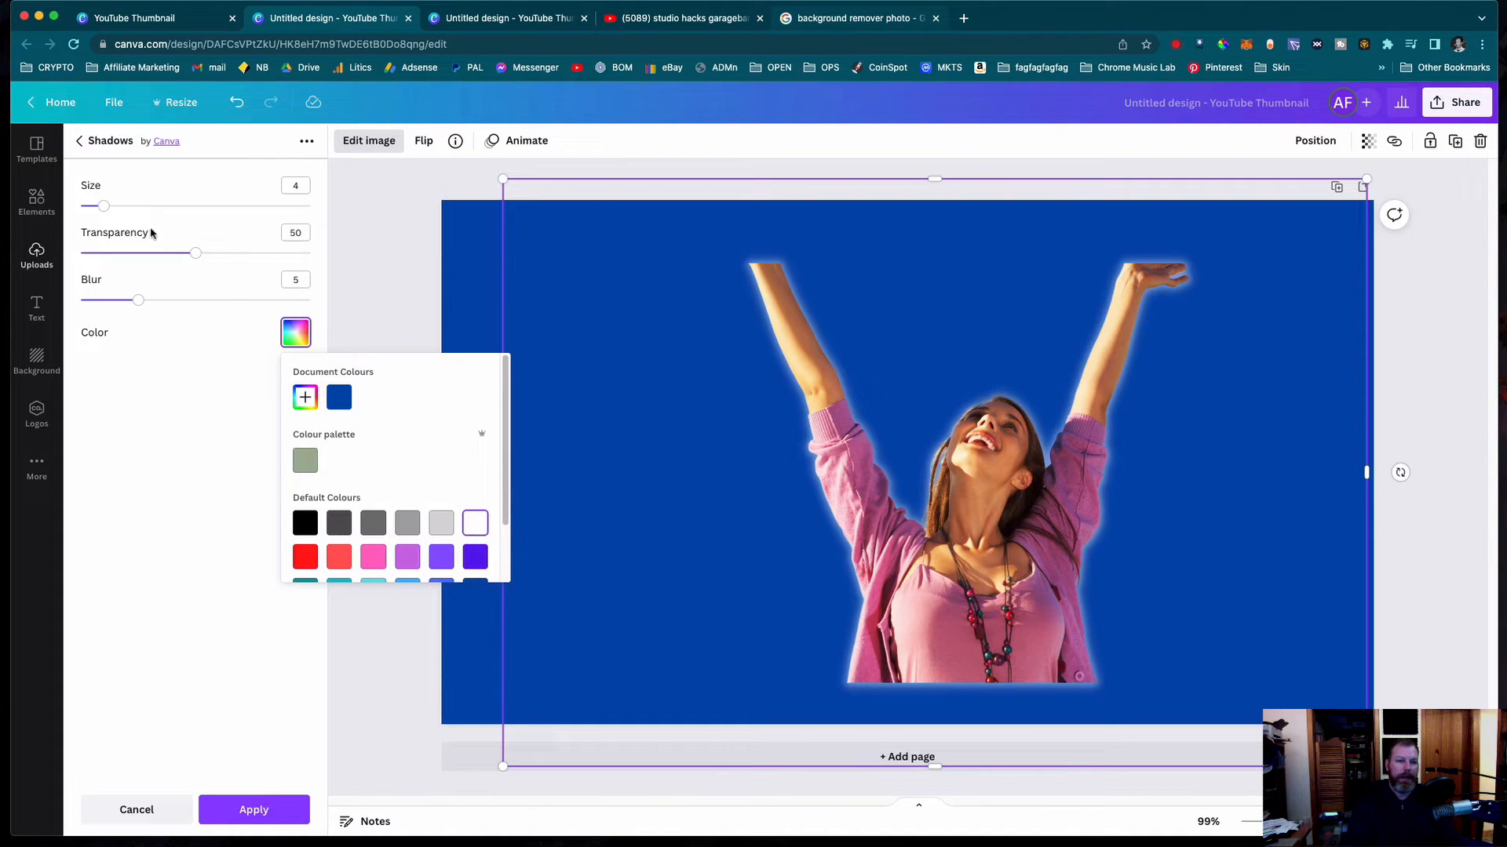
left_click(191, 228)
left_click_drag(195, 253, 316, 261)
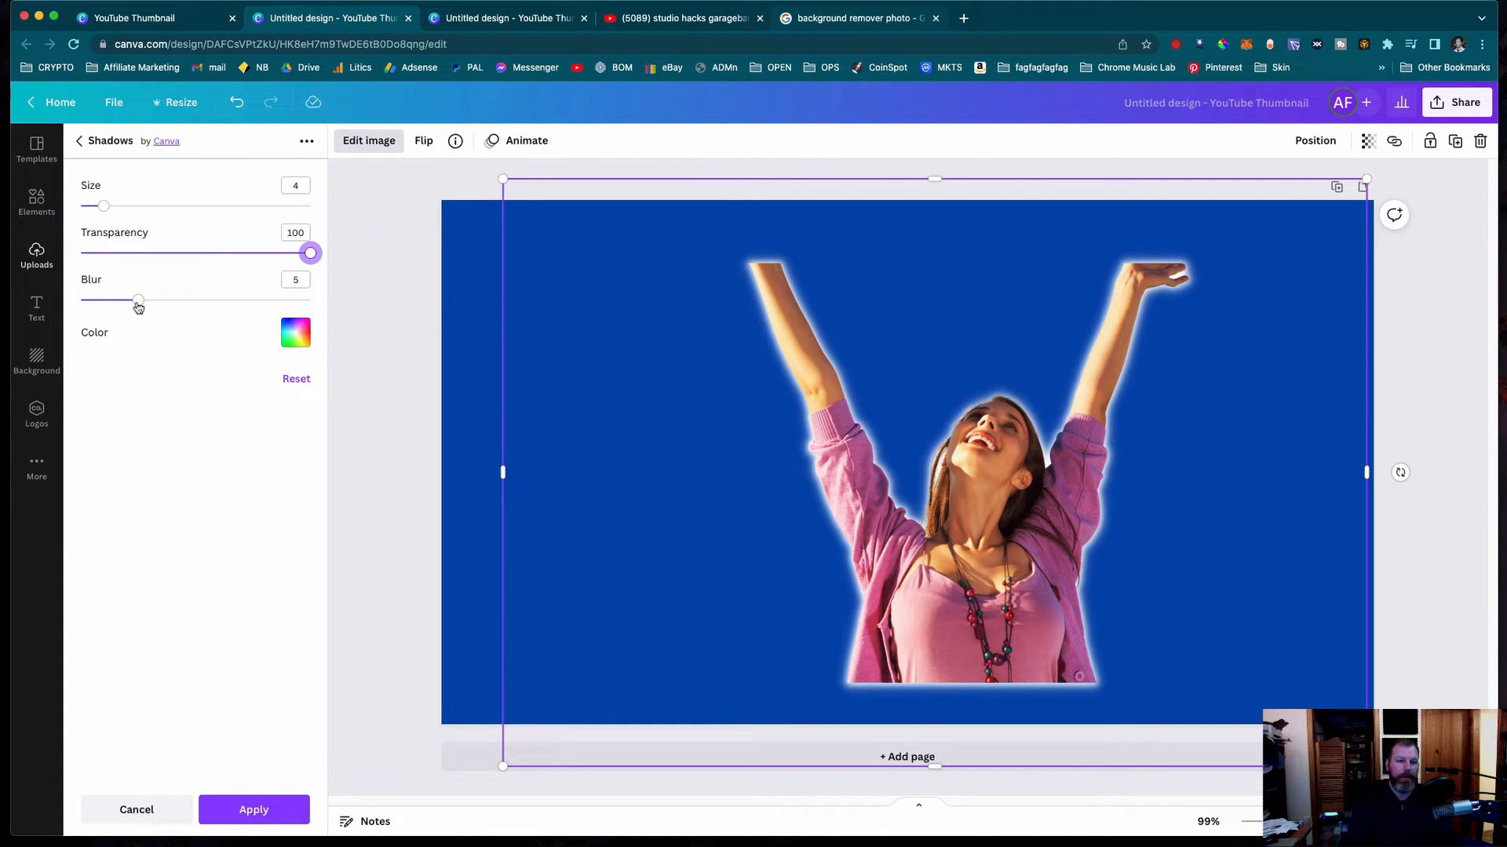
left_click(94, 306)
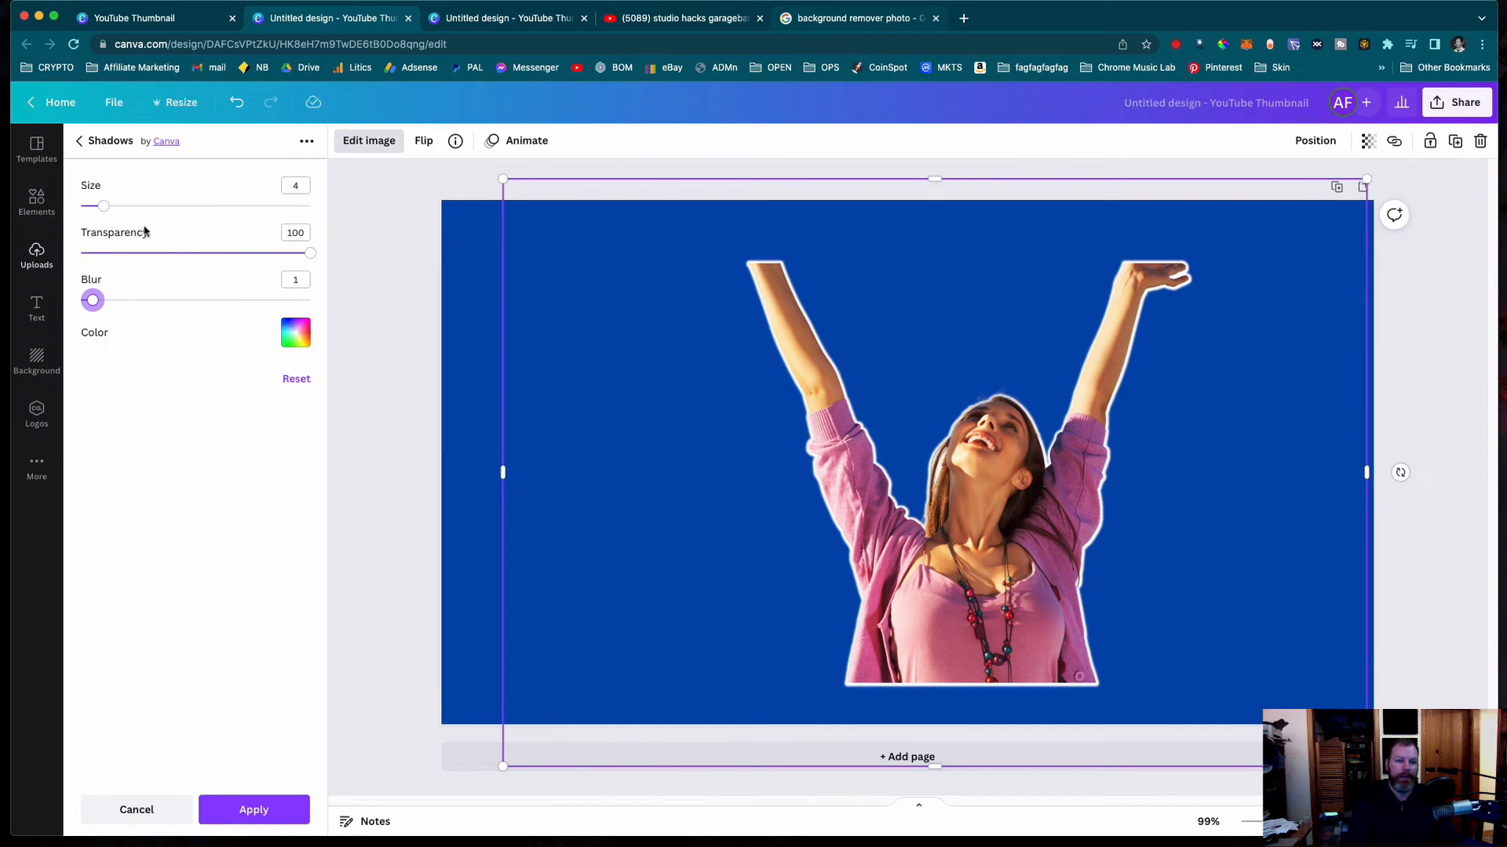
- Try several glow sizes, settle on size 8 with blur 1, and apply the outline to the woman's cutout
left_click(117, 208)
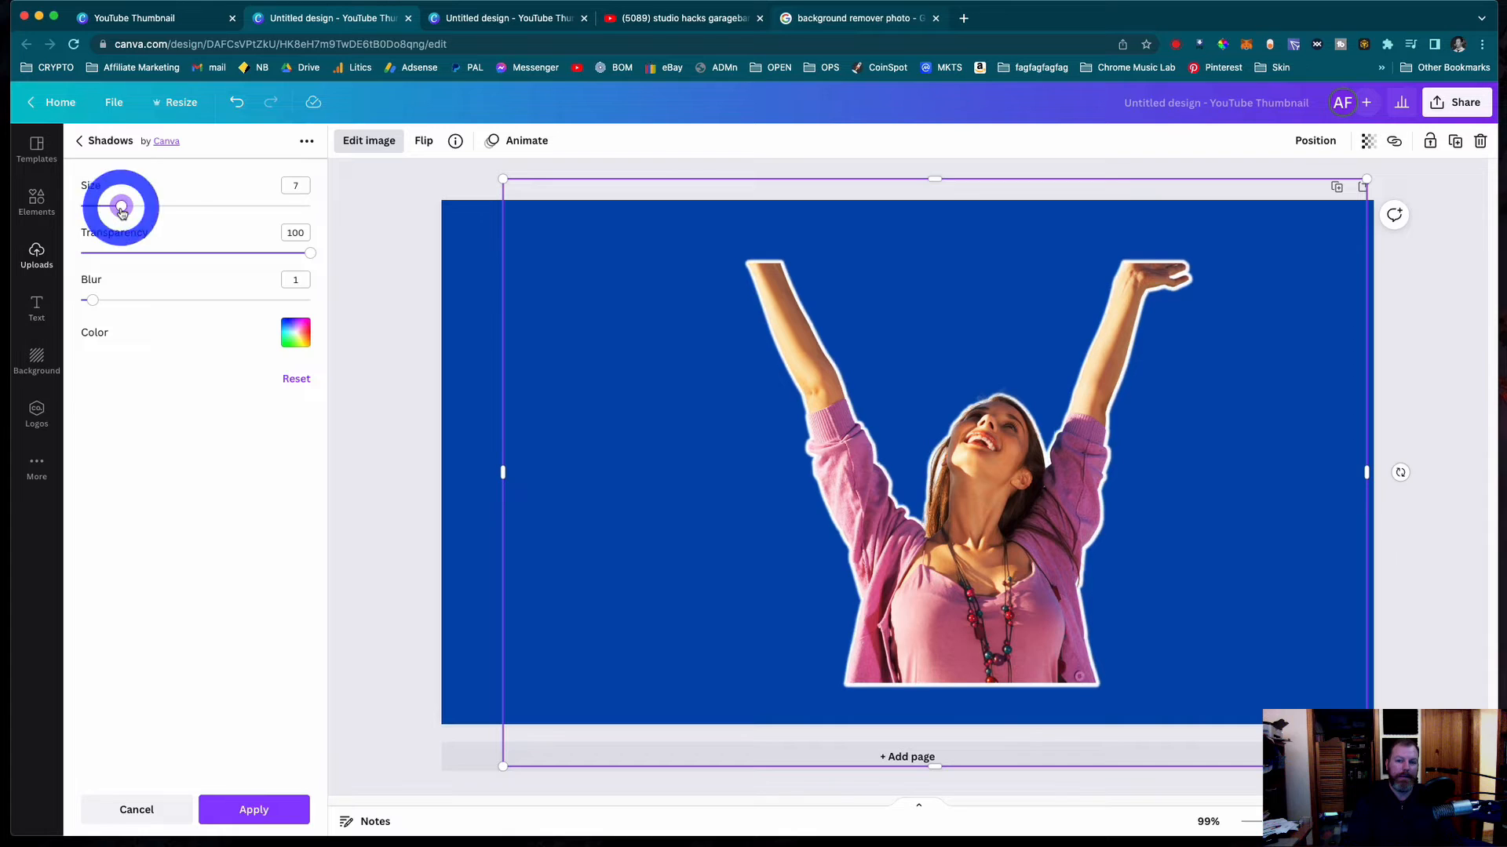
left_click(137, 210)
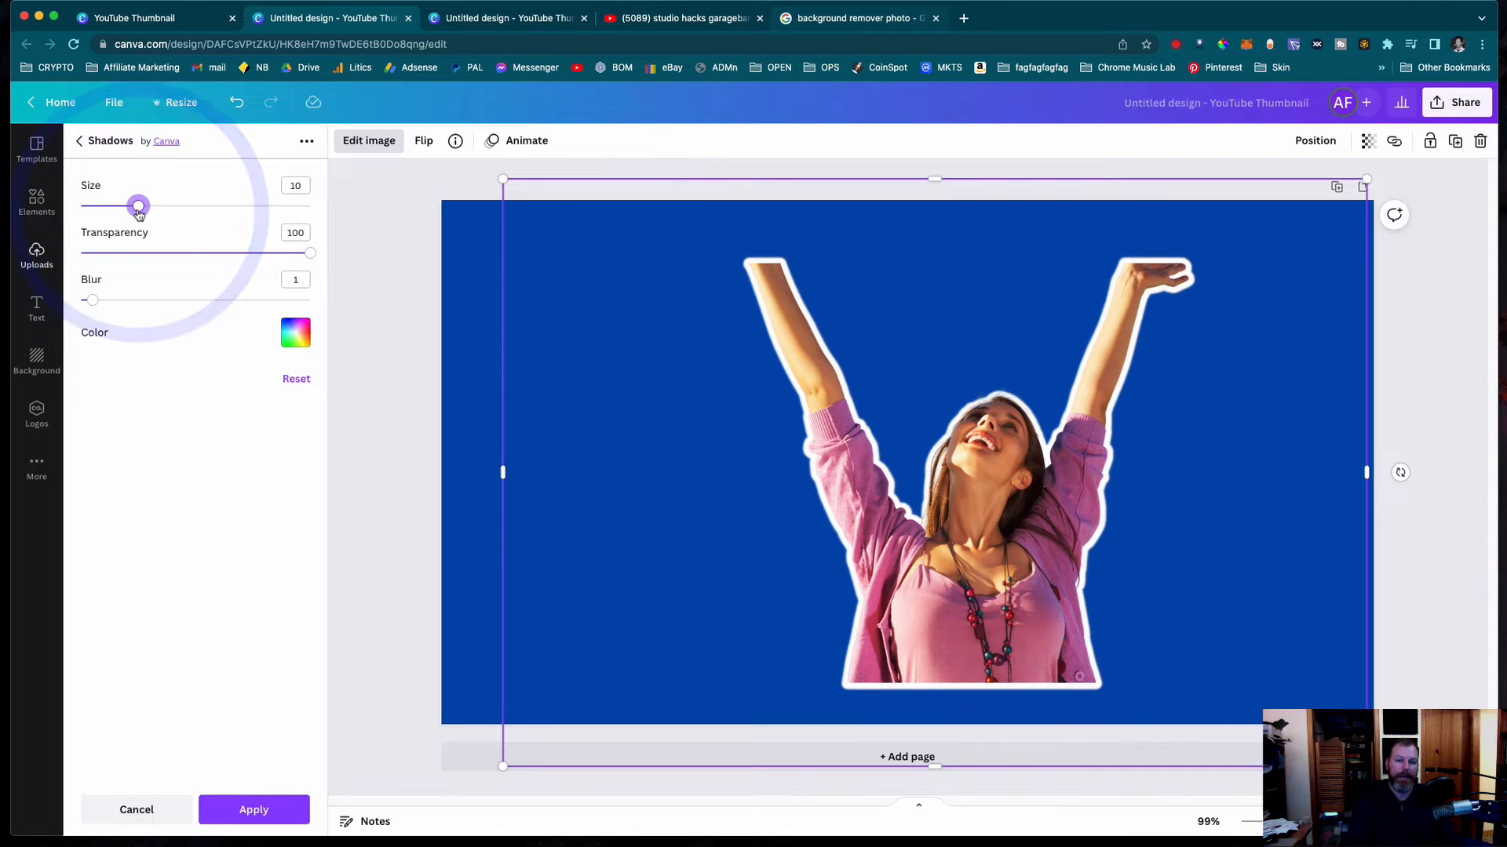
left_click(185, 208)
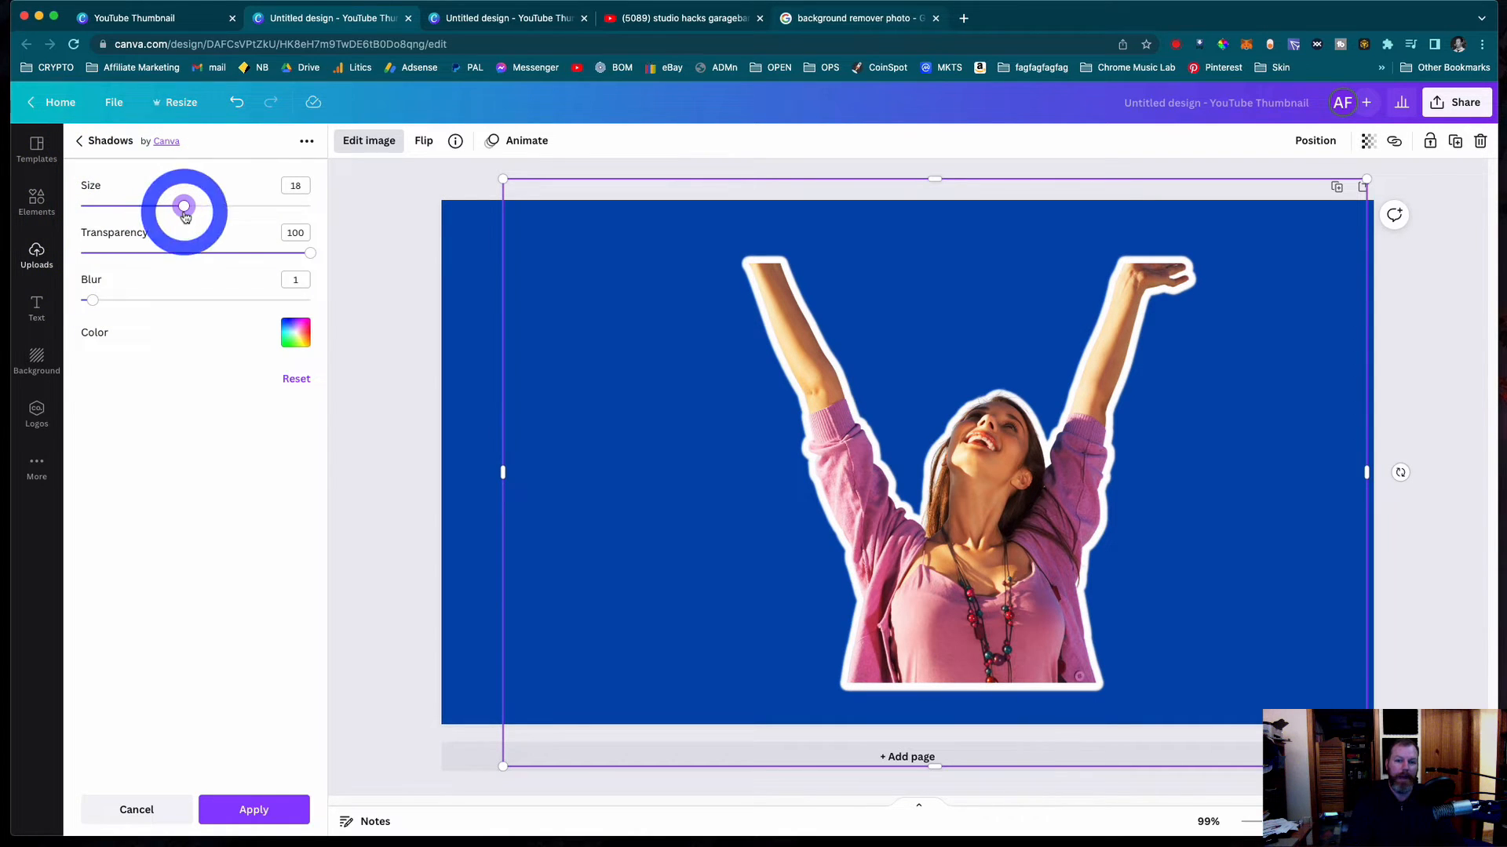
left_click(124, 208)
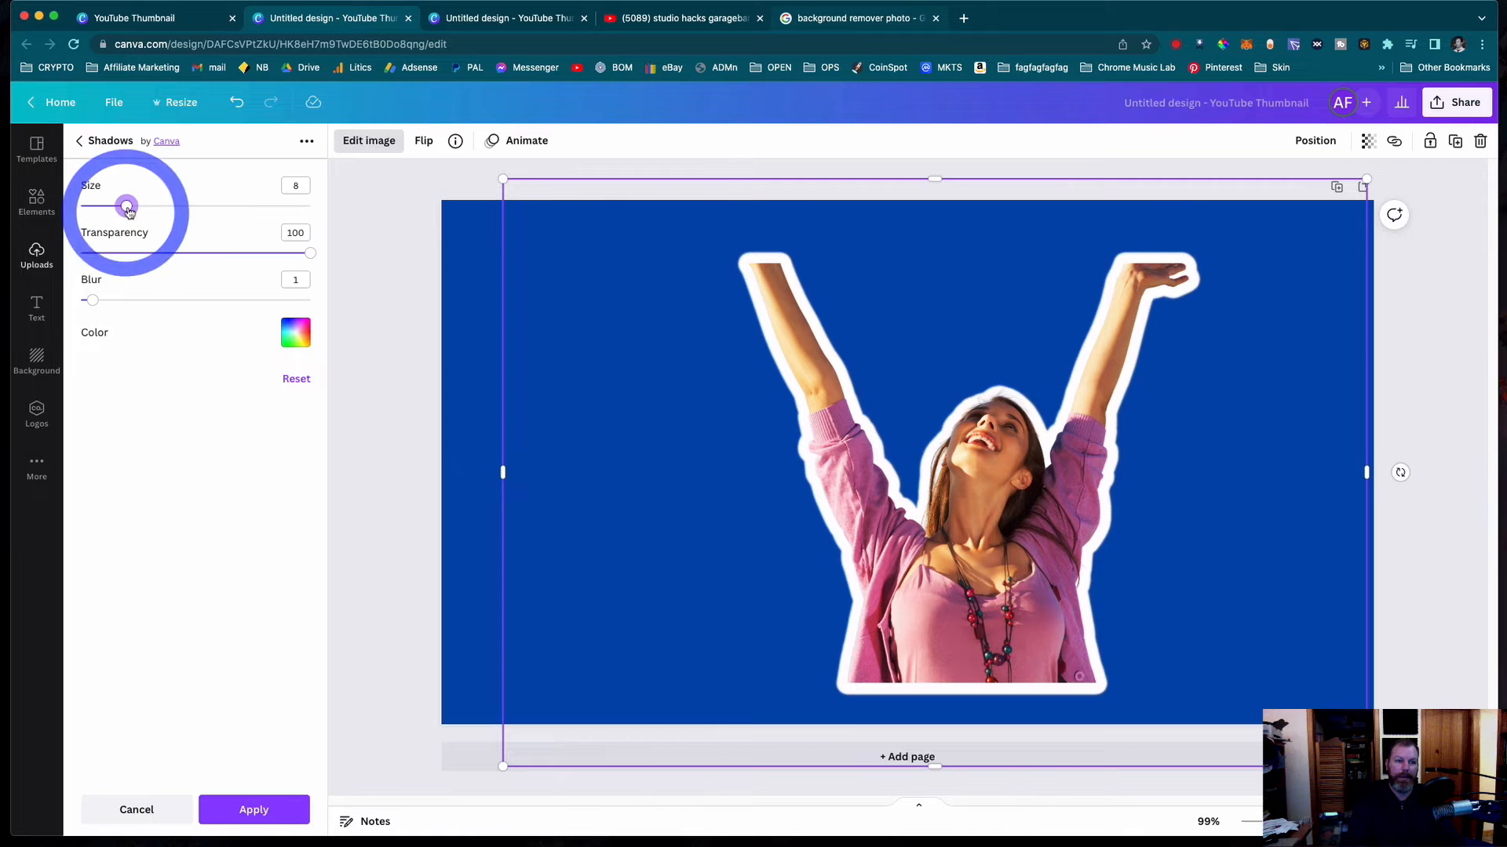
left_click(104, 209)
left_click(110, 208)
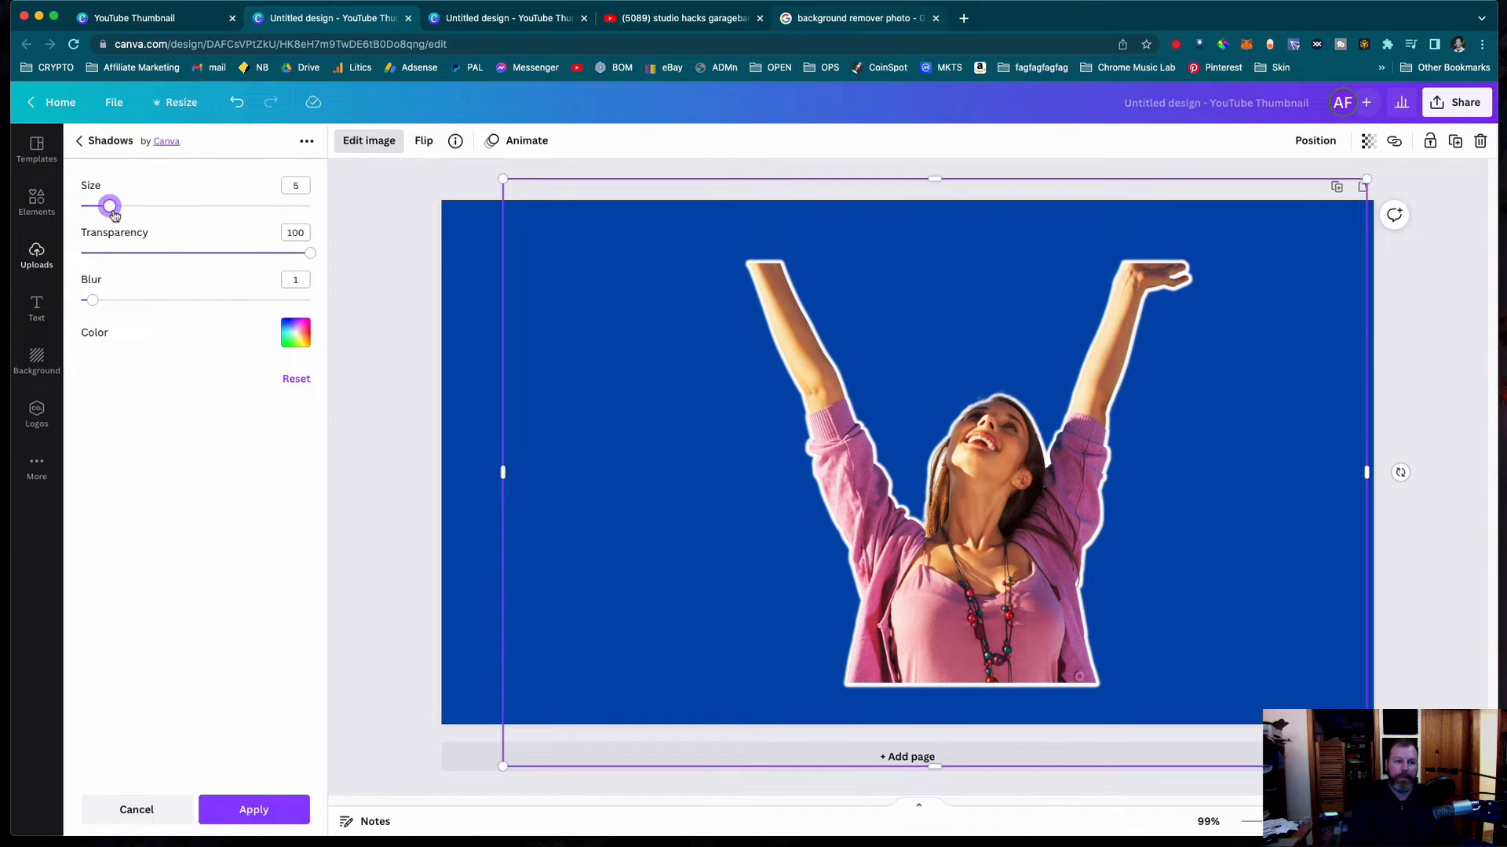
left_click_drag(113, 212, 127, 212)
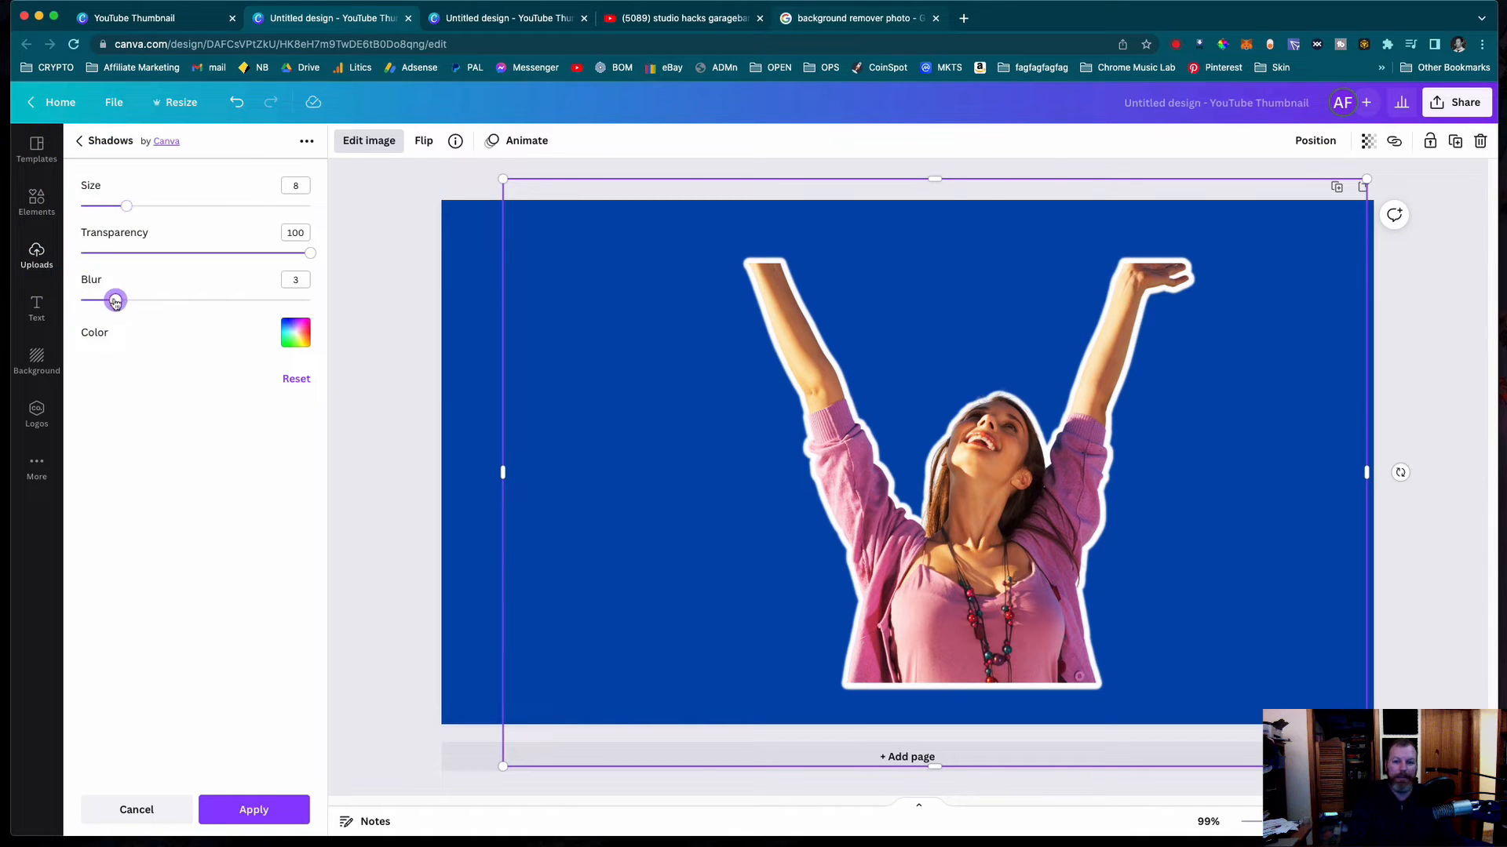
mouse_move(116, 302)
left_mouse_down()
mouse_move(140, 299)
mouse_move(94, 306)
left_mouse_up()
left_click(386, 453)
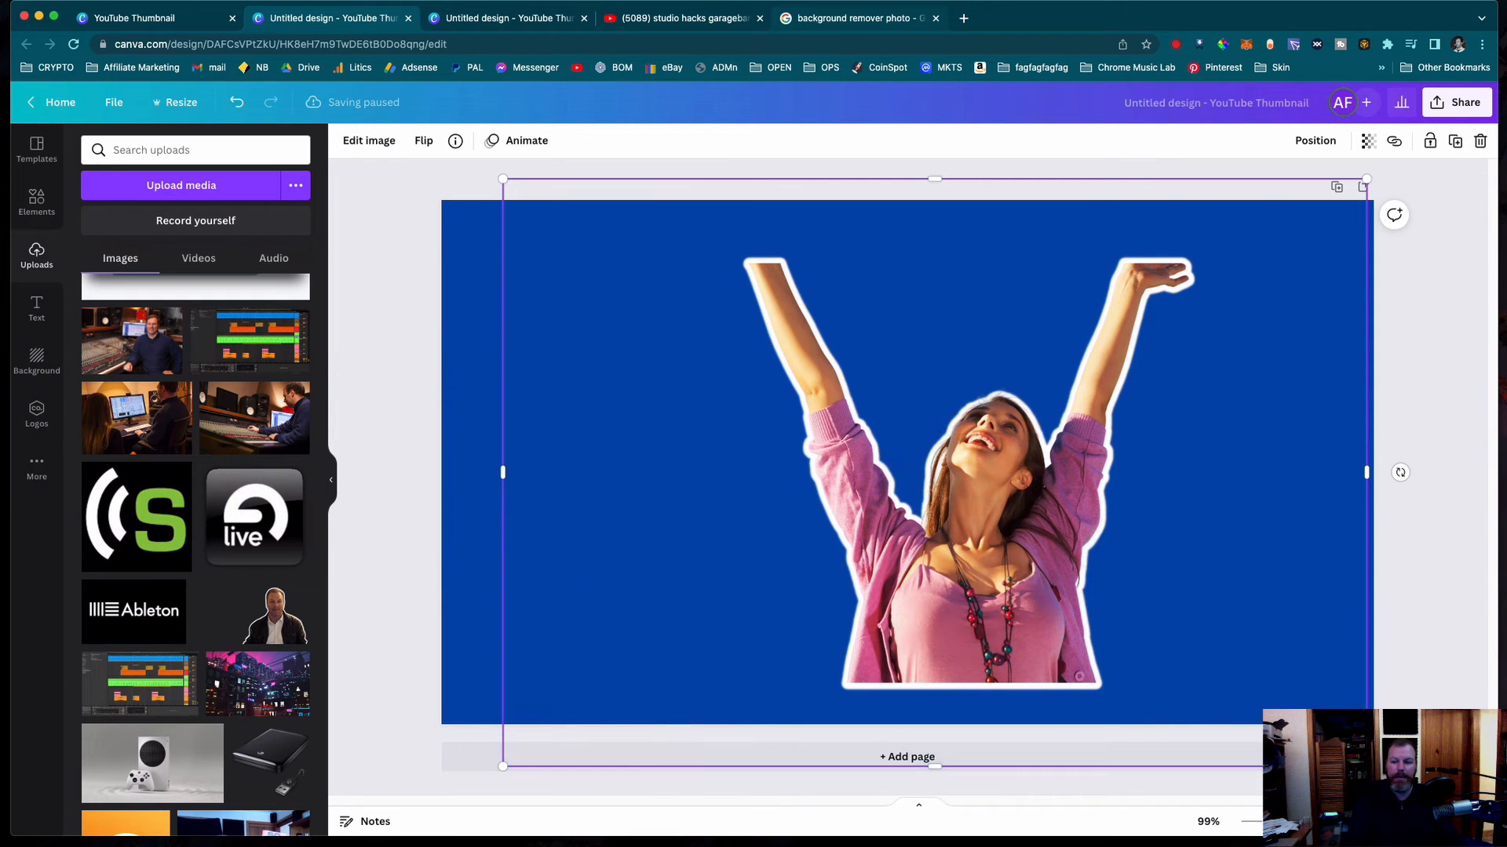
- Enlarge the outlined woman until she fills the page's full height and move her to the page's right side
left_click_drag(1366, 767, 1418, 801)
left_click(999, 548)
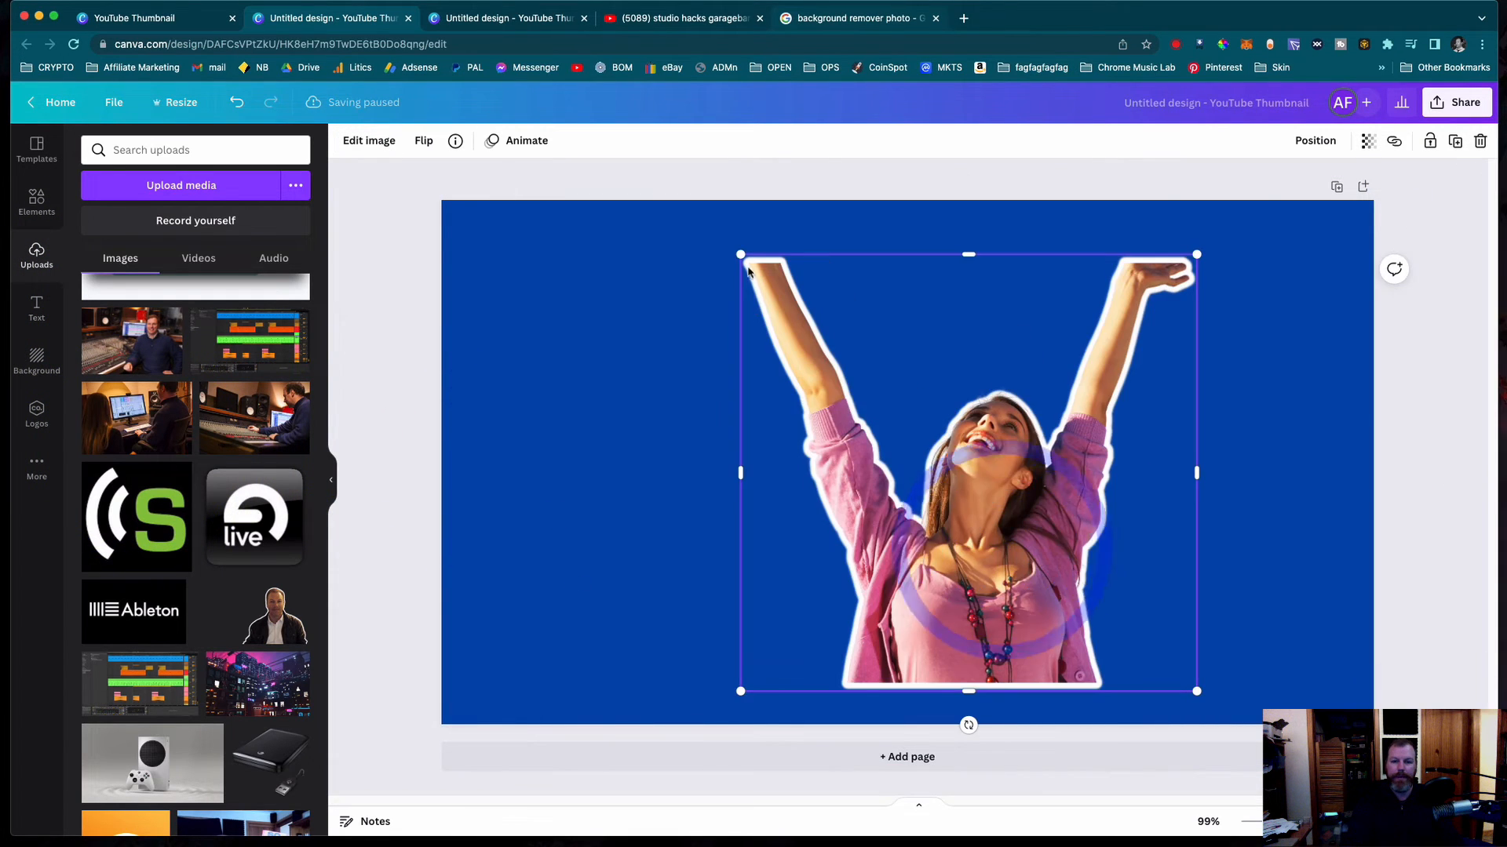
left_click_drag(740, 255, 675, 192)
left_click_drag(1196, 691, 1254, 728)
left_click(379, 546)
left_click_drag(982, 554, 1067, 555)
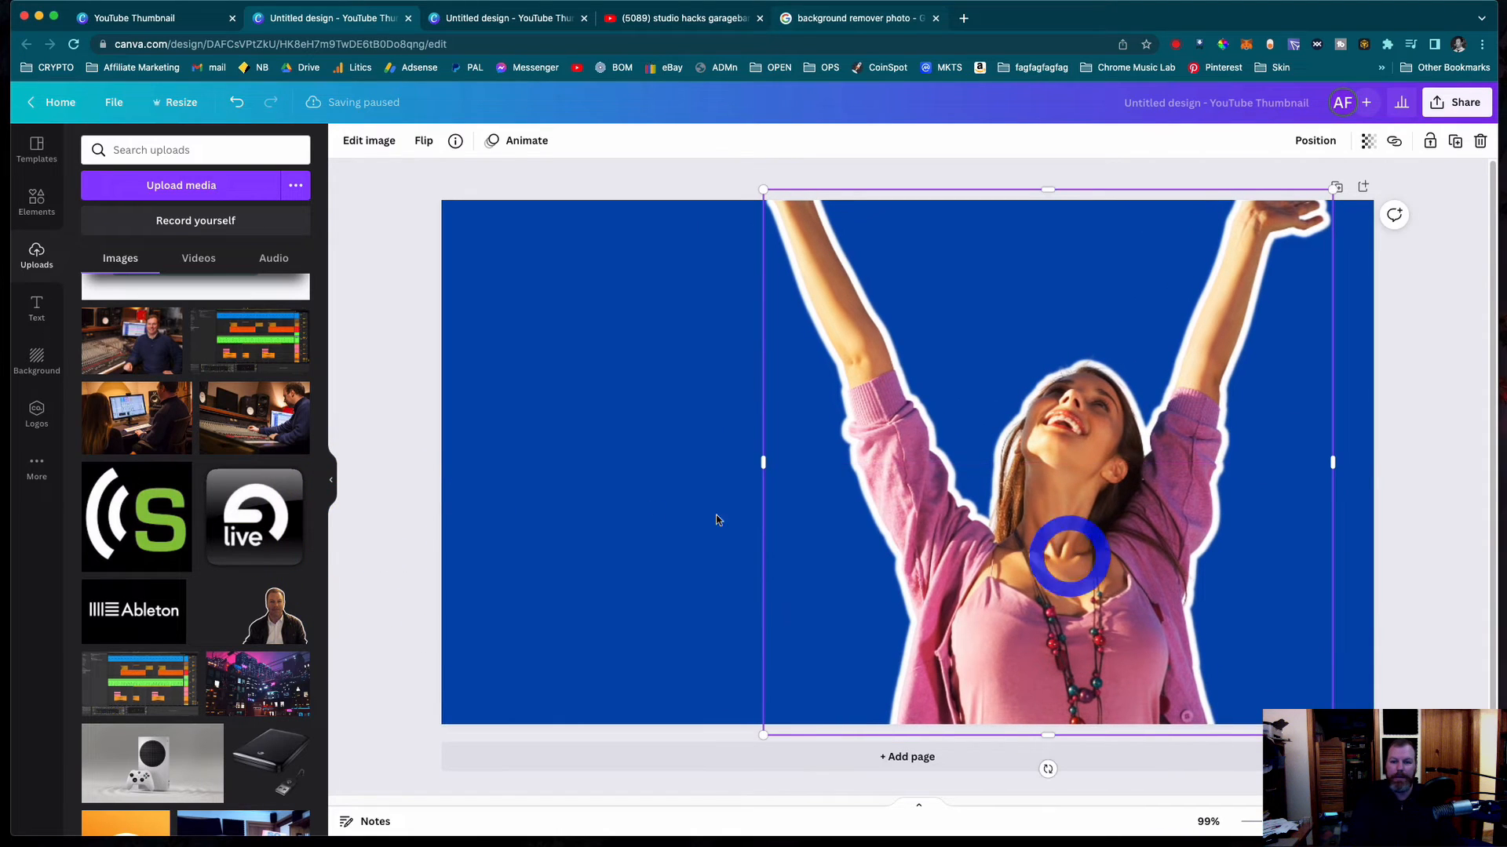
left_click(385, 380)
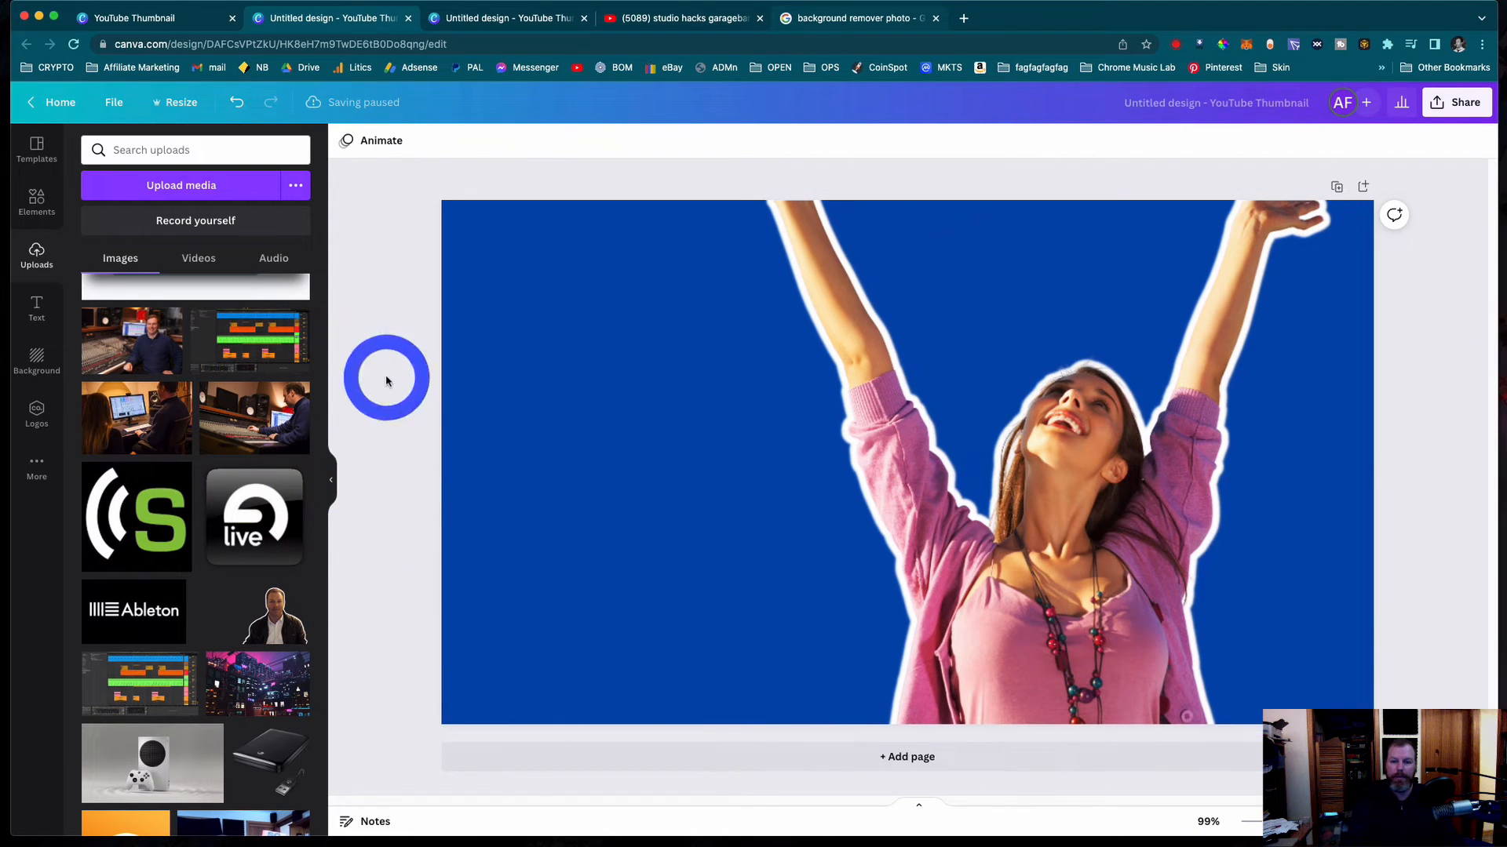
- Add a heading to the page and set its text colour to white
left_click(35, 306)
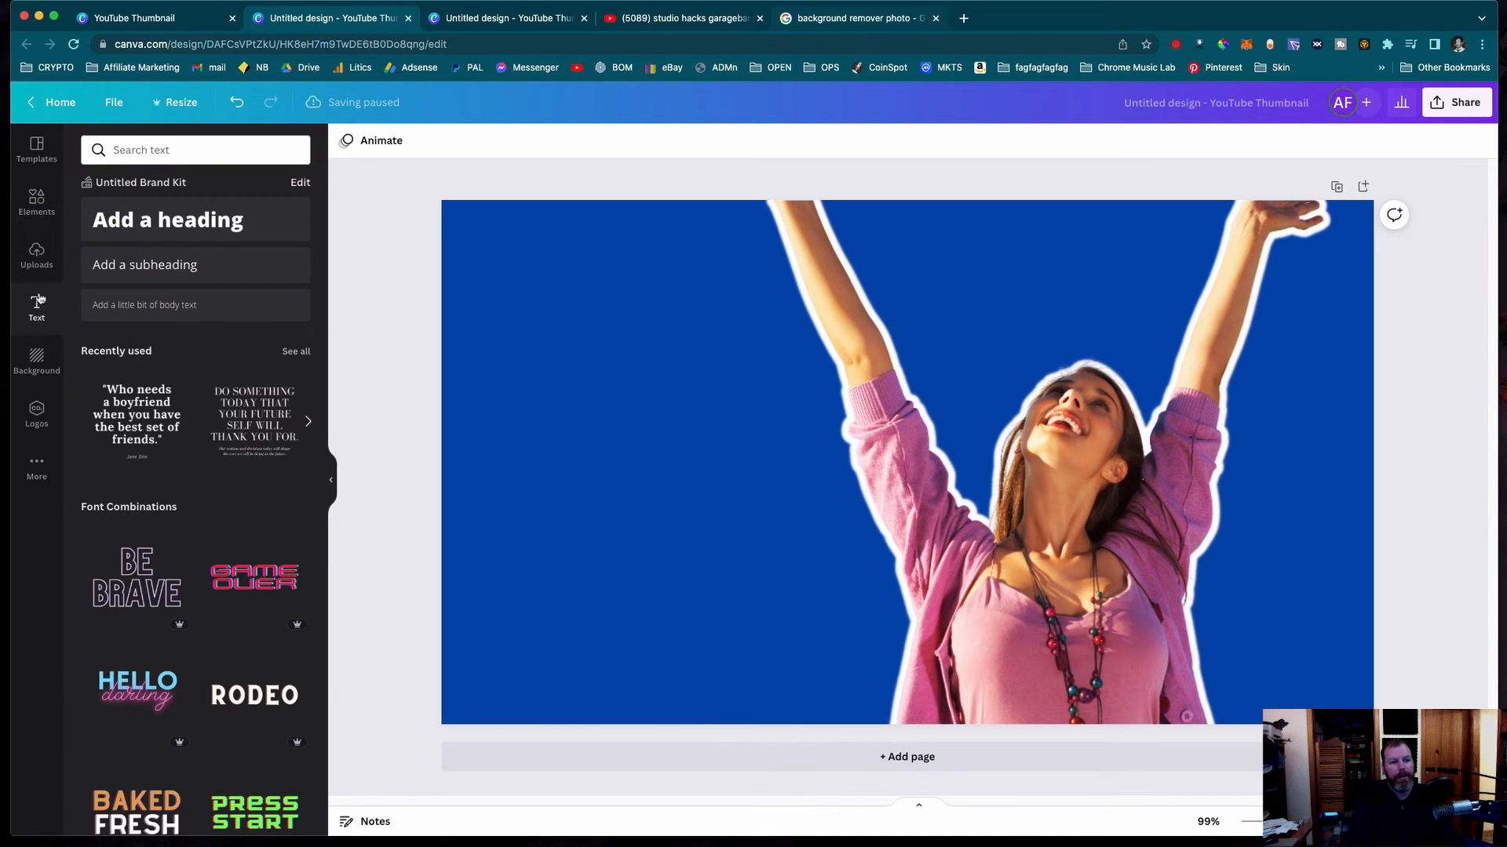
left_click(142, 222)
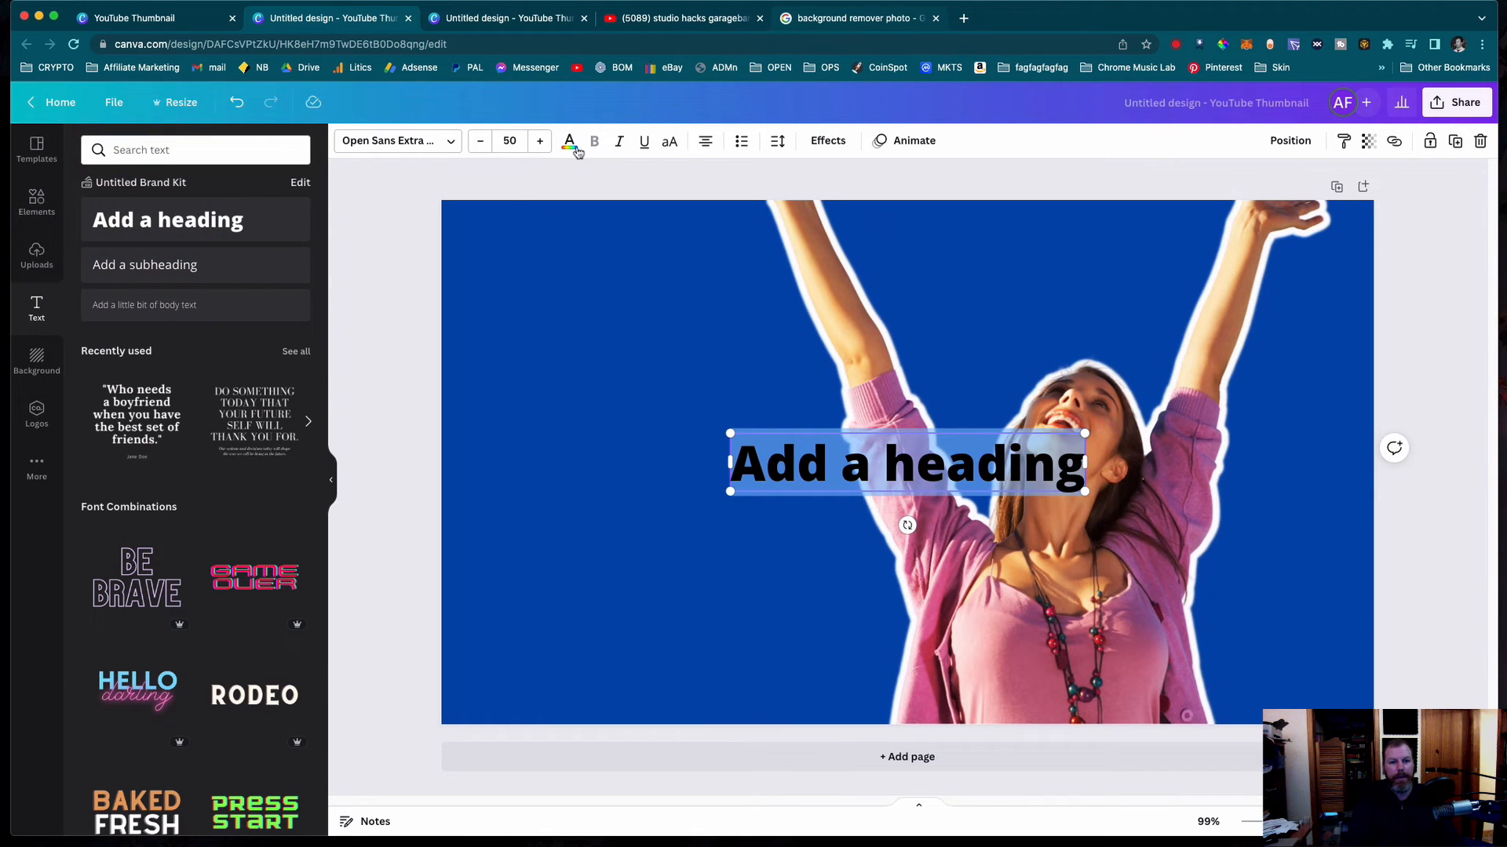
left_click(570, 142)
left_click(297, 480)
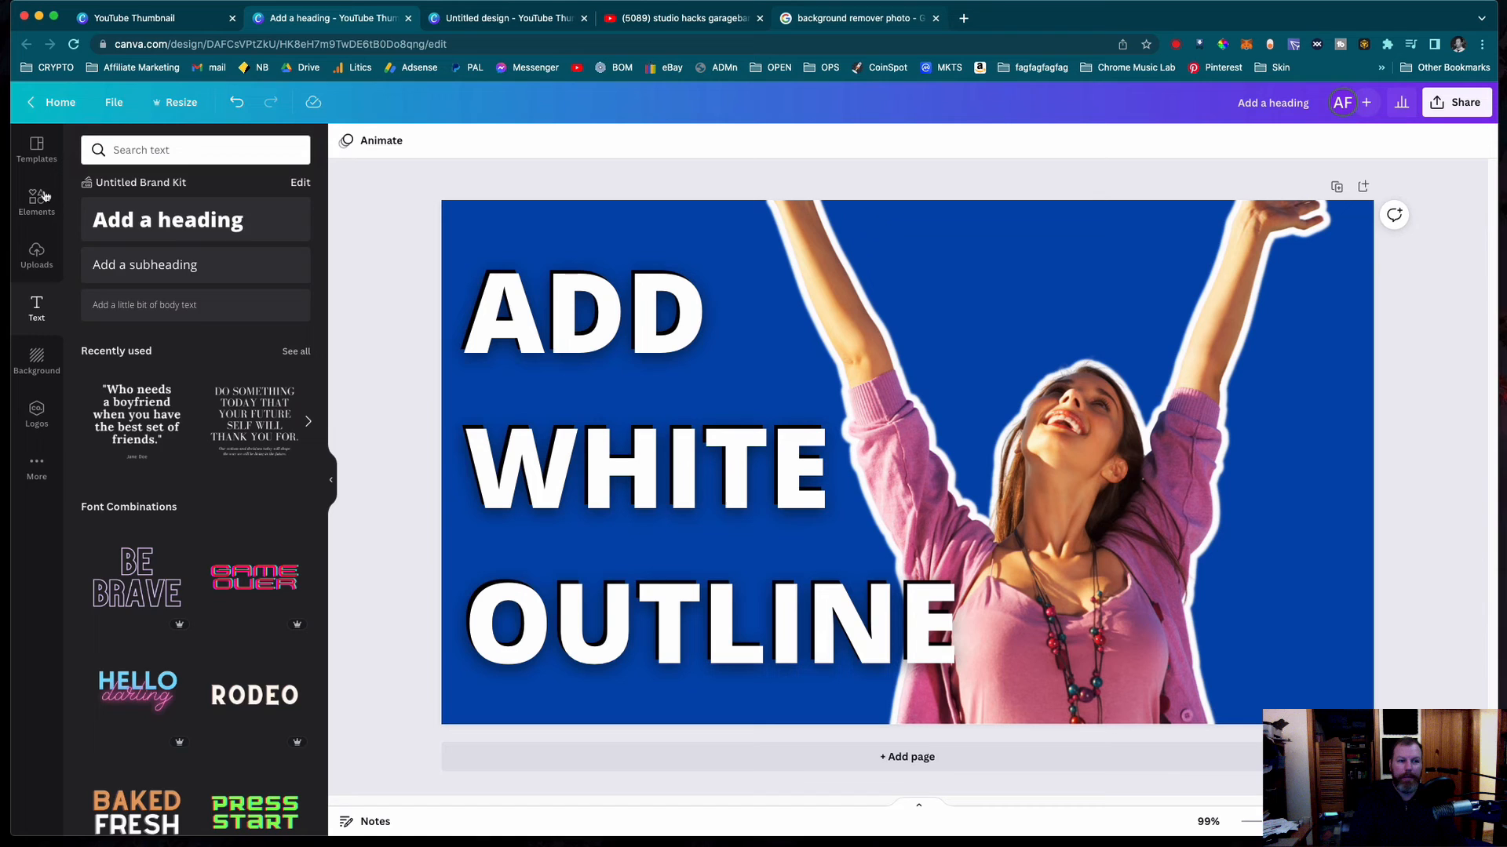
- Add a curved white brush-stroke arrow from the "arrow" photo results and shrink it so it points at the woman's head
left_click(45, 196)
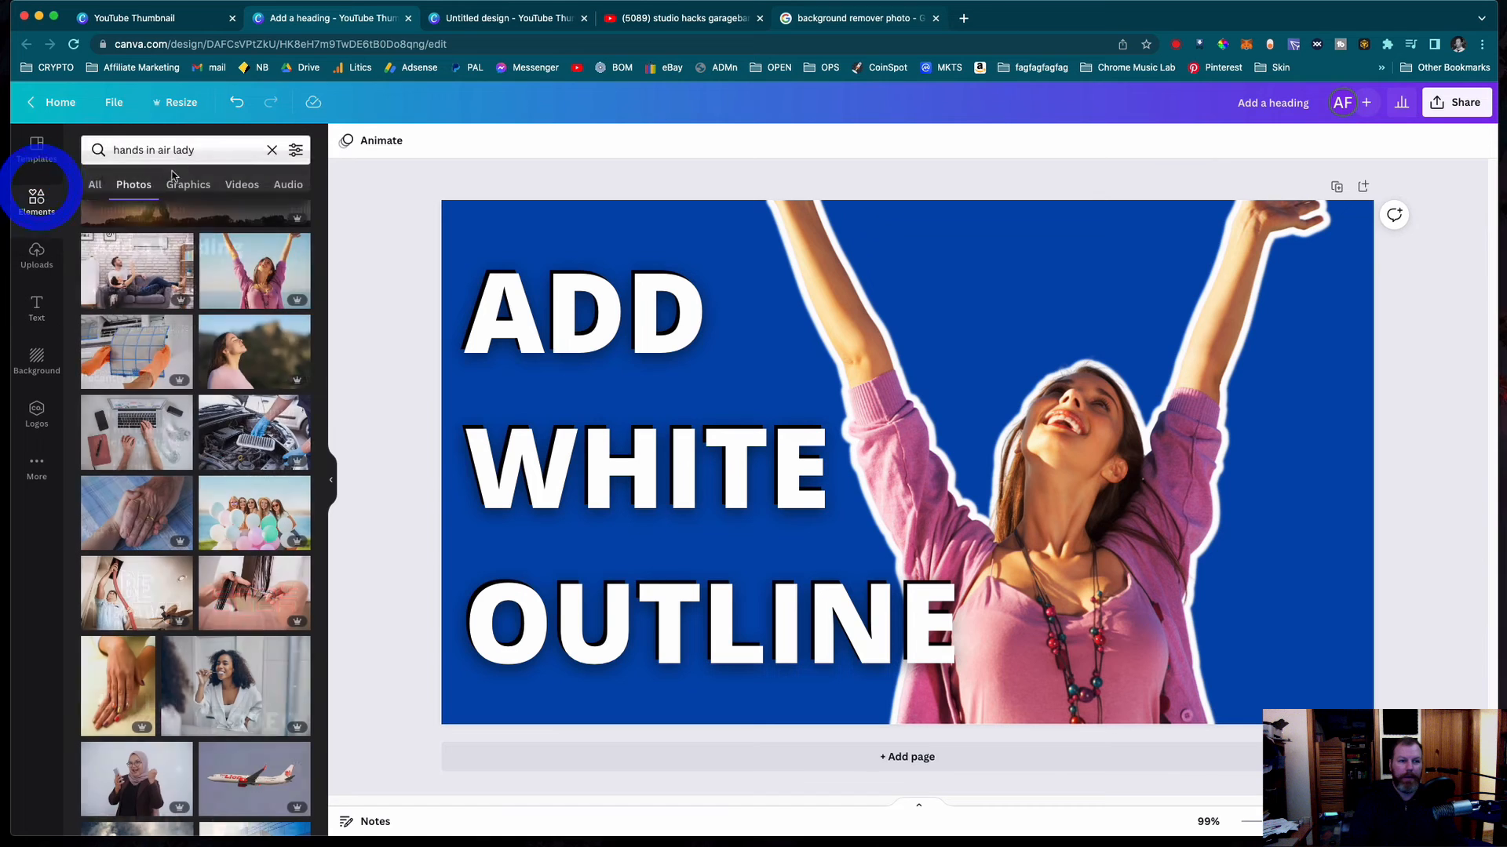
left_click(190, 154)
left_click_drag(215, 150, 68, 147)
type("arrow")
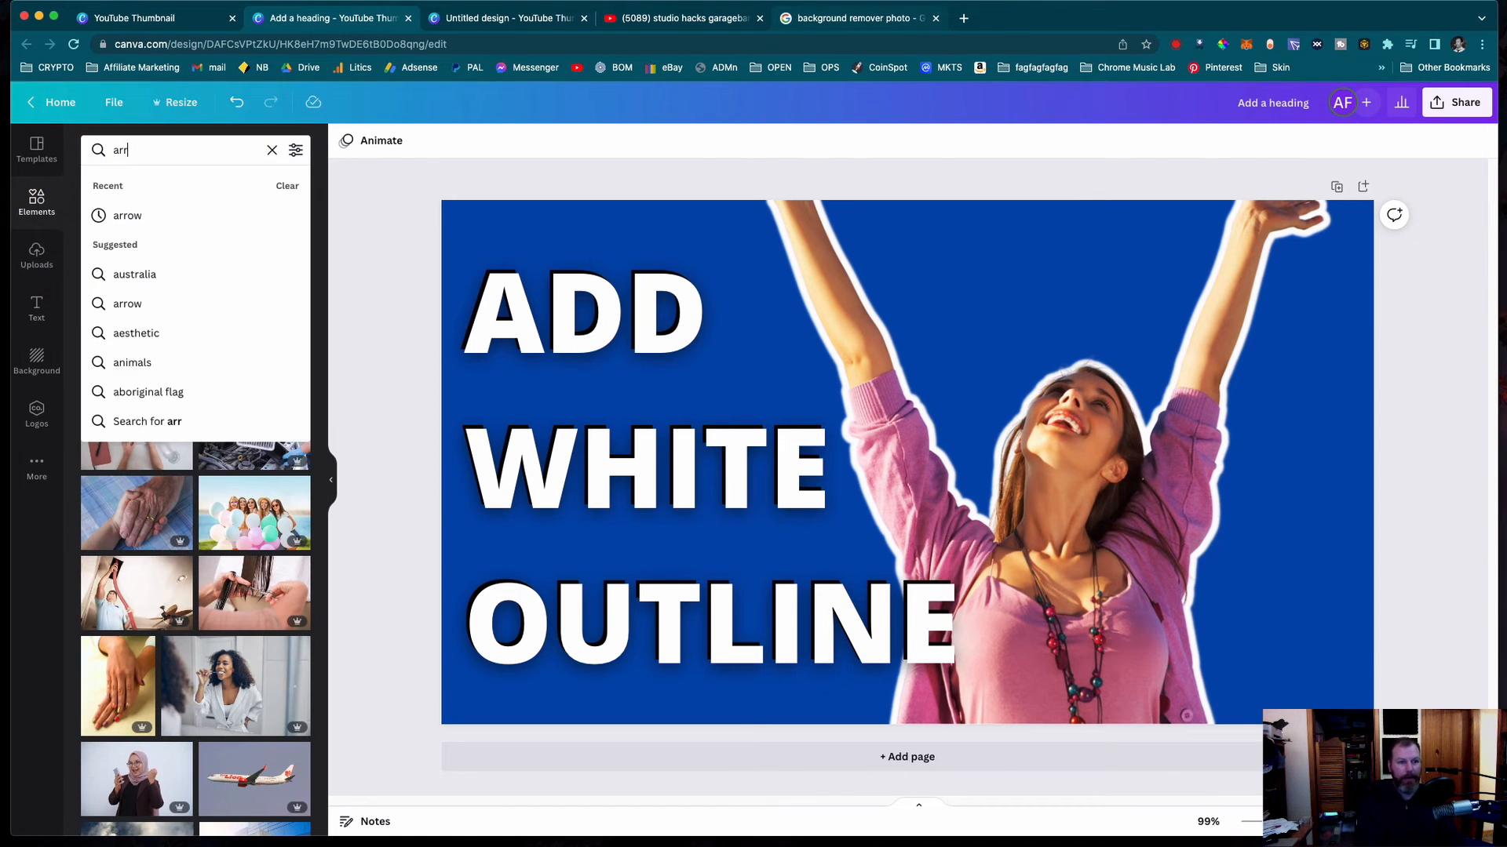
left_click(127, 216)
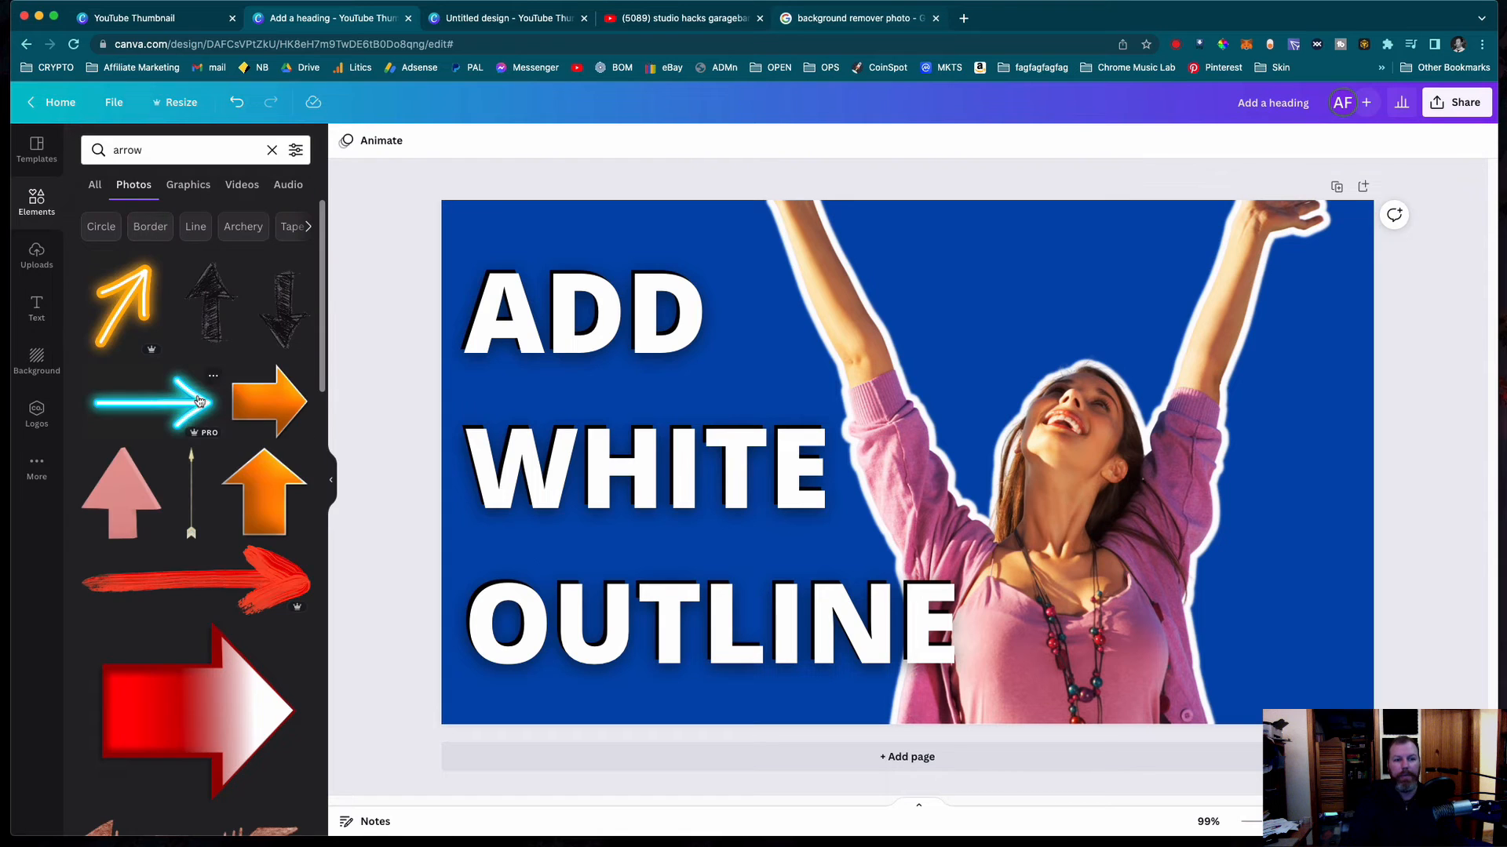
scroll(243, 430, "down", 15)
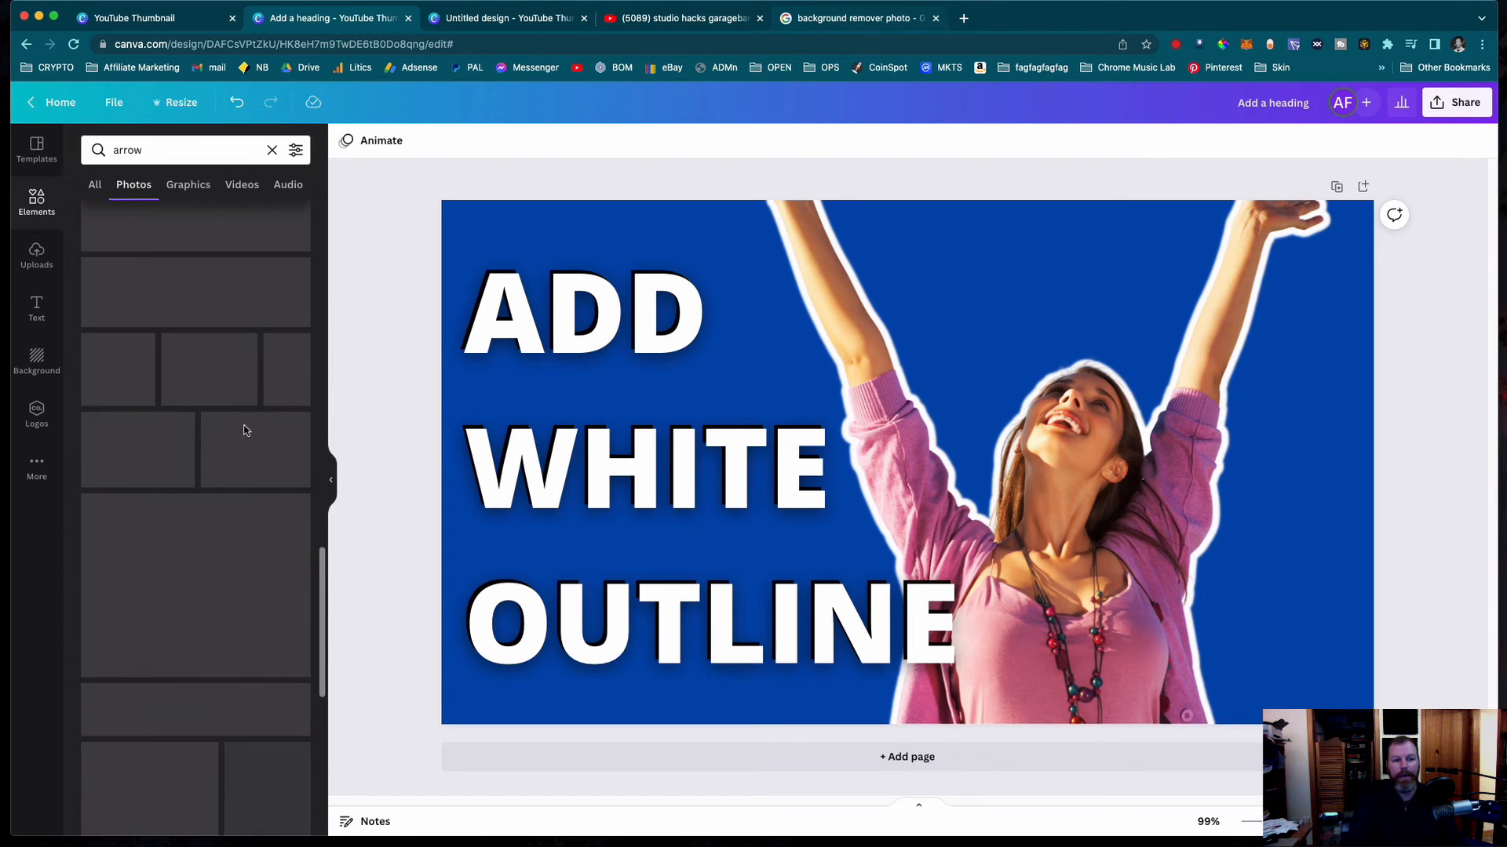
scroll(262, 496, "up", 5)
left_click(244, 577)
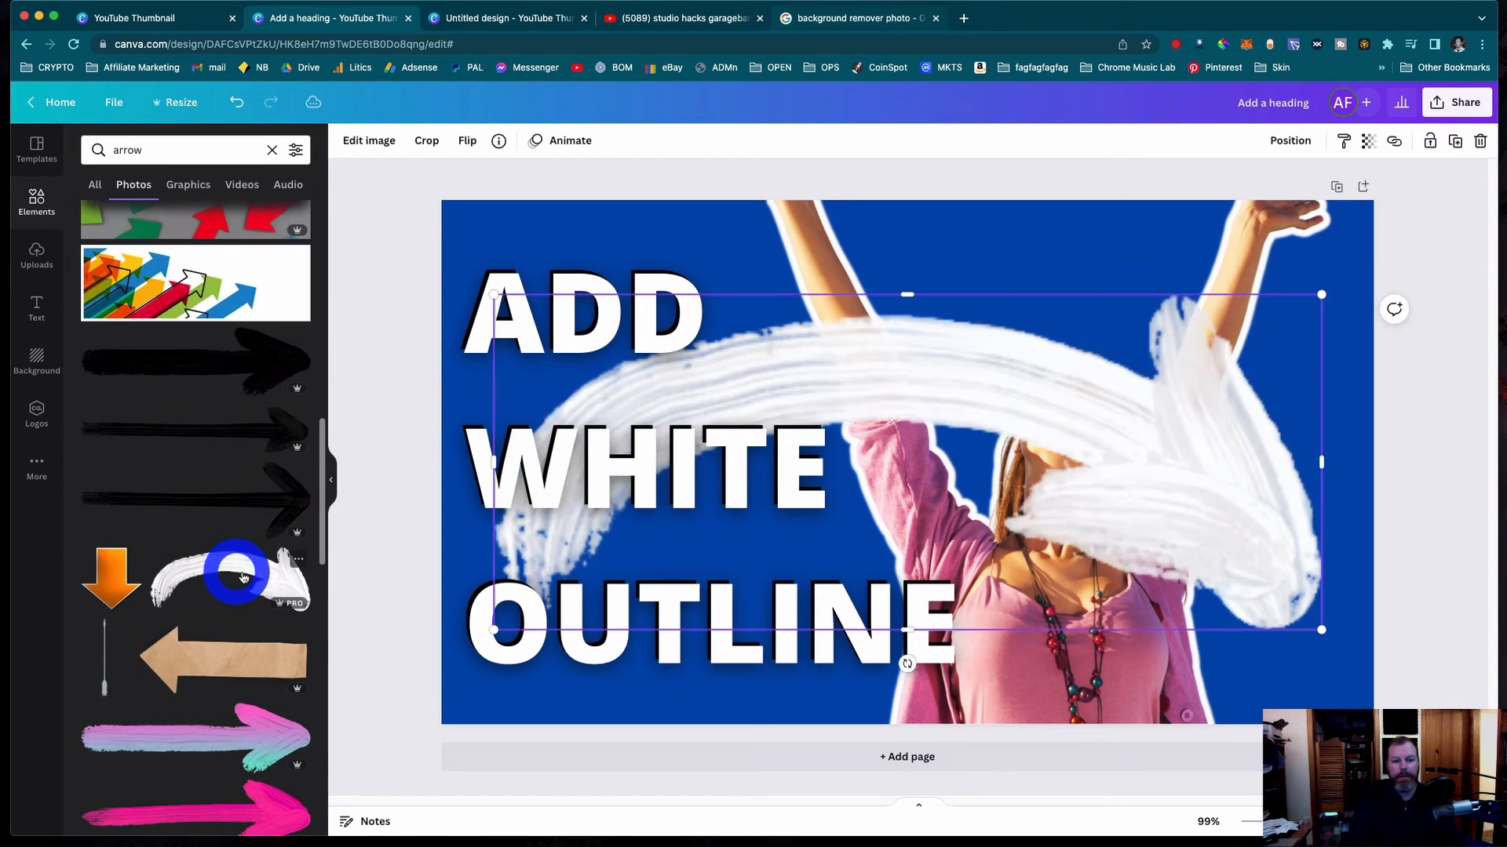
left_click_drag(1319, 631, 737, 394)
- Delete the white copy of the "ADD WHITE OUTLINE" text that lies over the black one
left_click(506, 311)
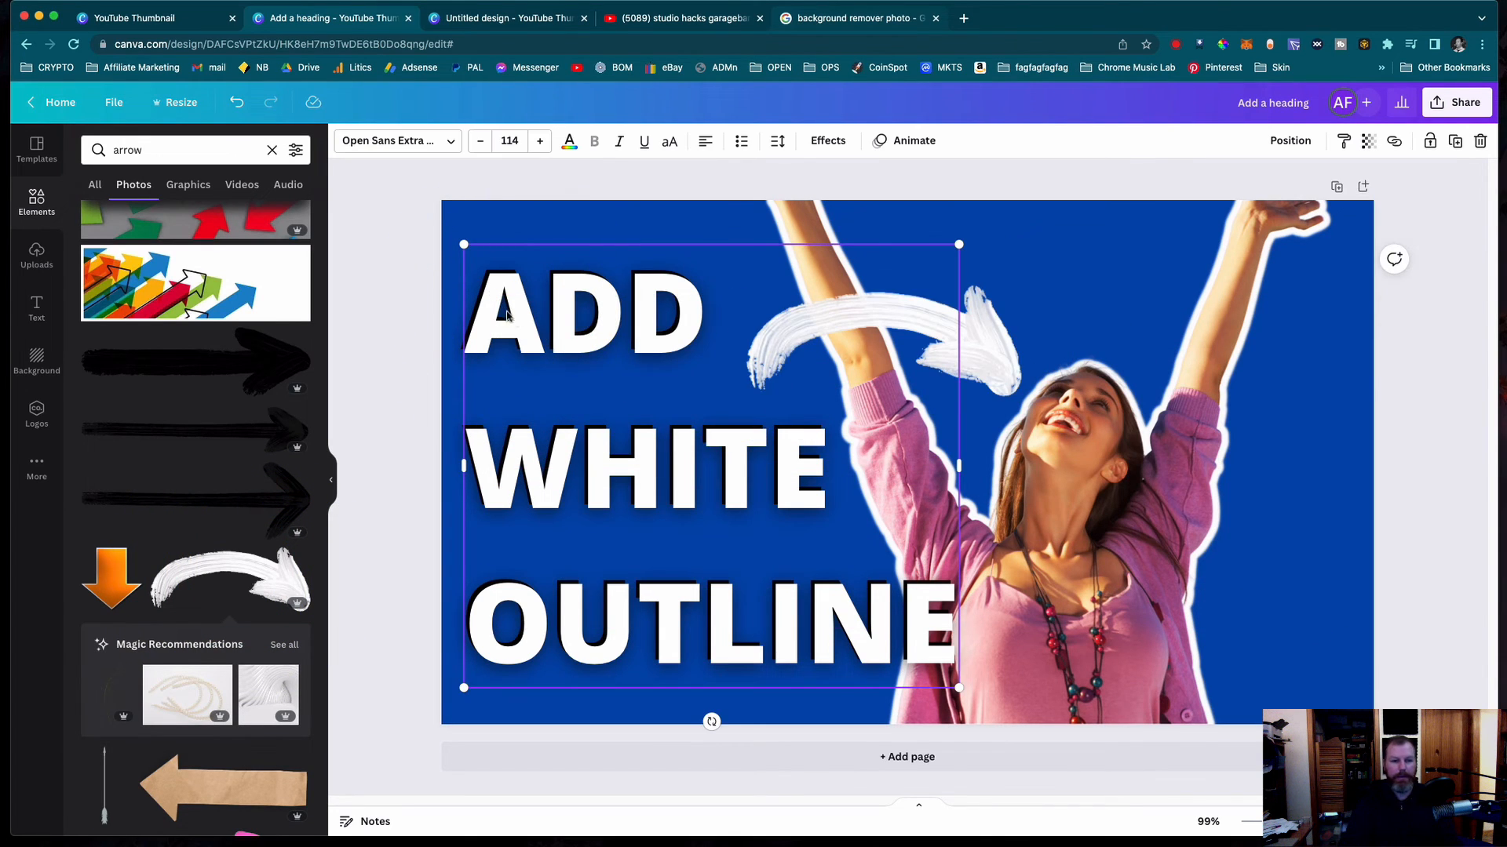
key("Delete")
- Restyle the remaining text in white with "ADD WHITE" in Rubik Mono, and shrink it to size 92.7 beside the woman
left_click(521, 313)
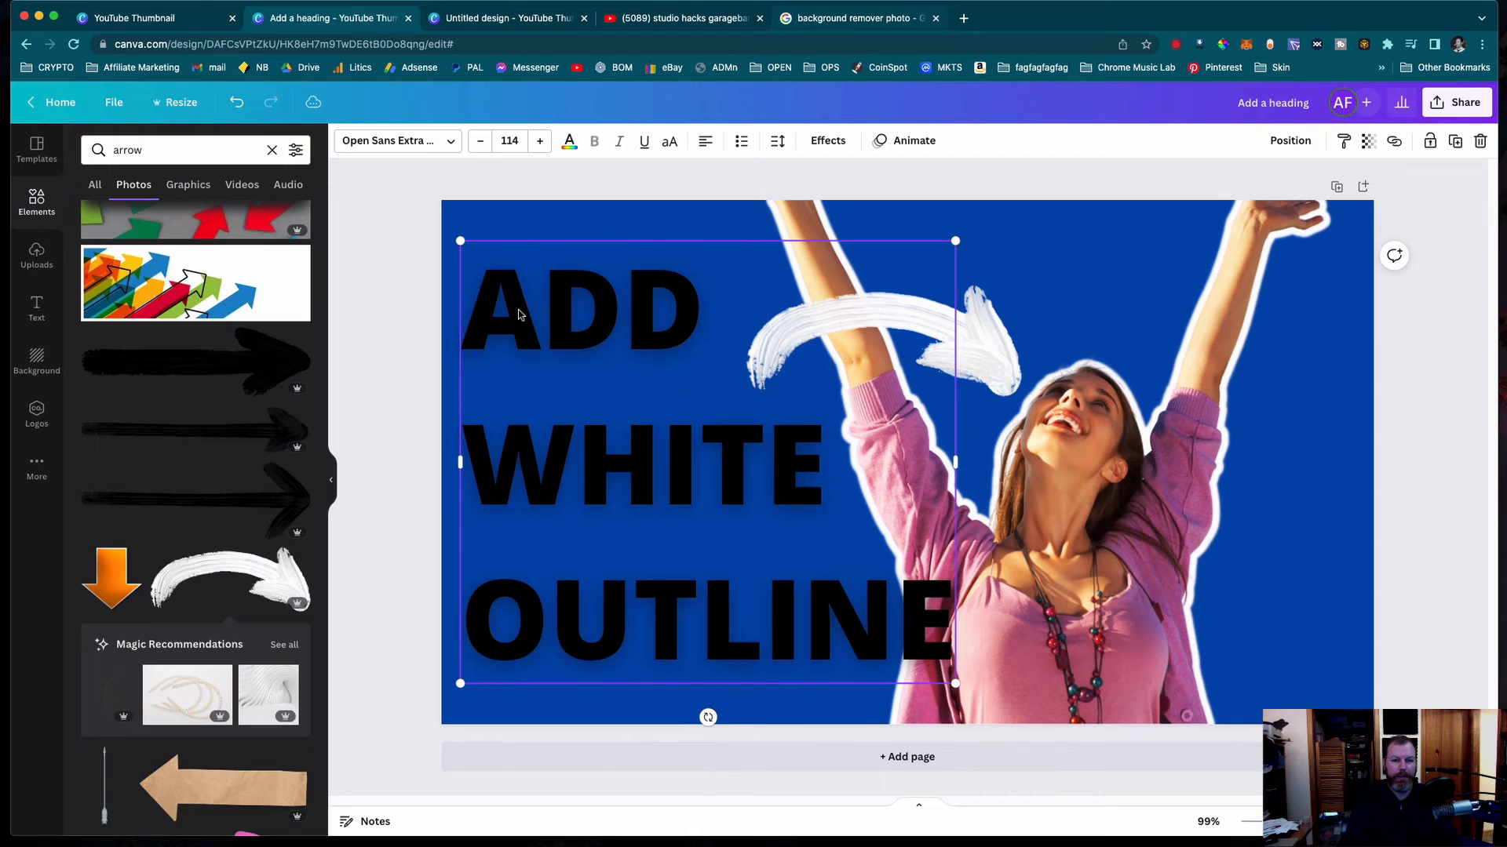
left_click(437, 138)
left_click(450, 145)
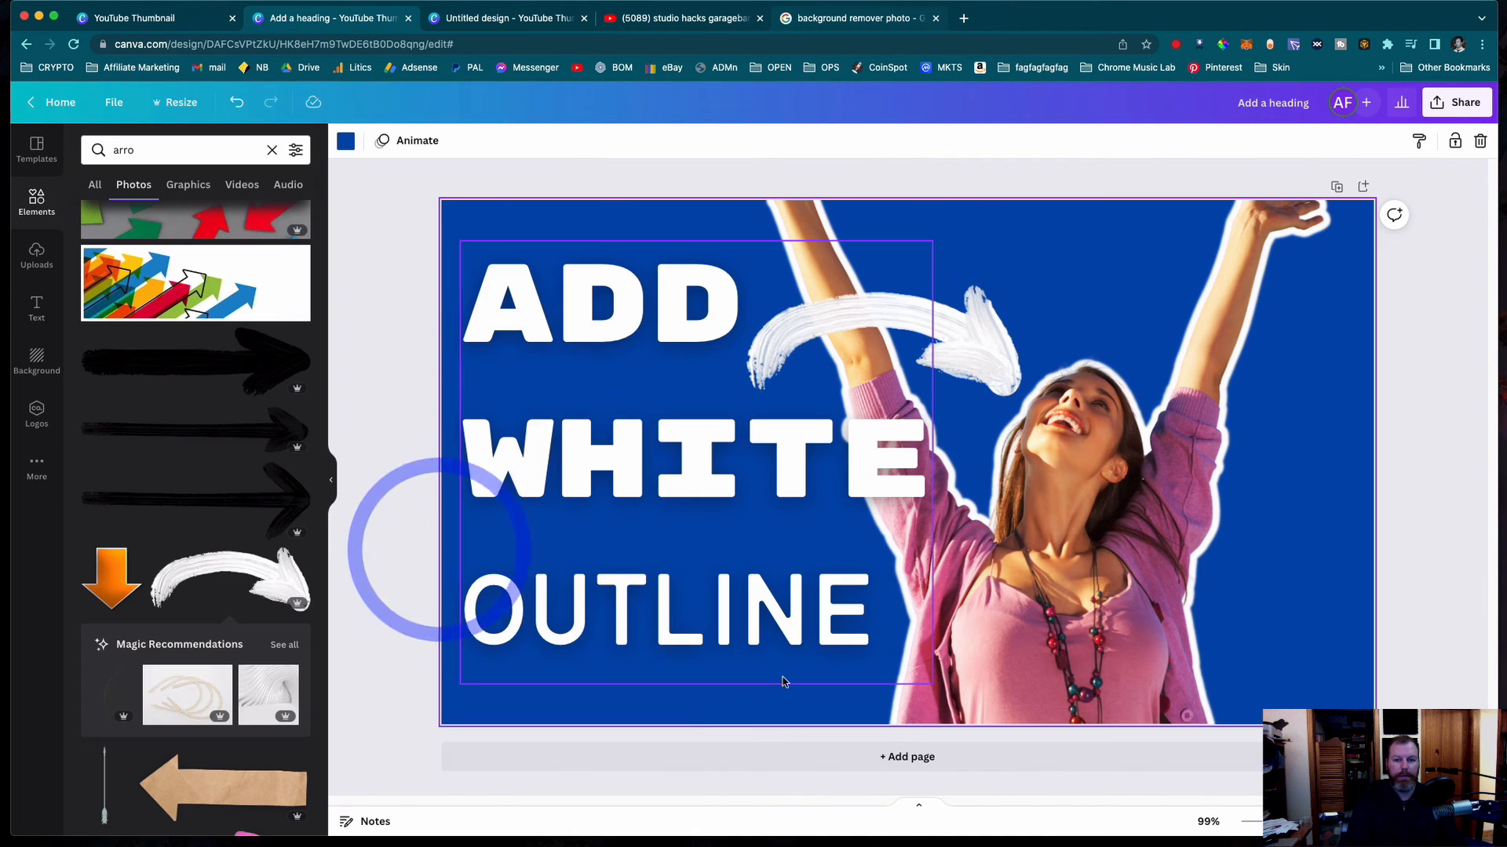
left_click(784, 678)
left_click_drag(932, 685, 823, 620)
left_click_drag(711, 514, 707, 559)
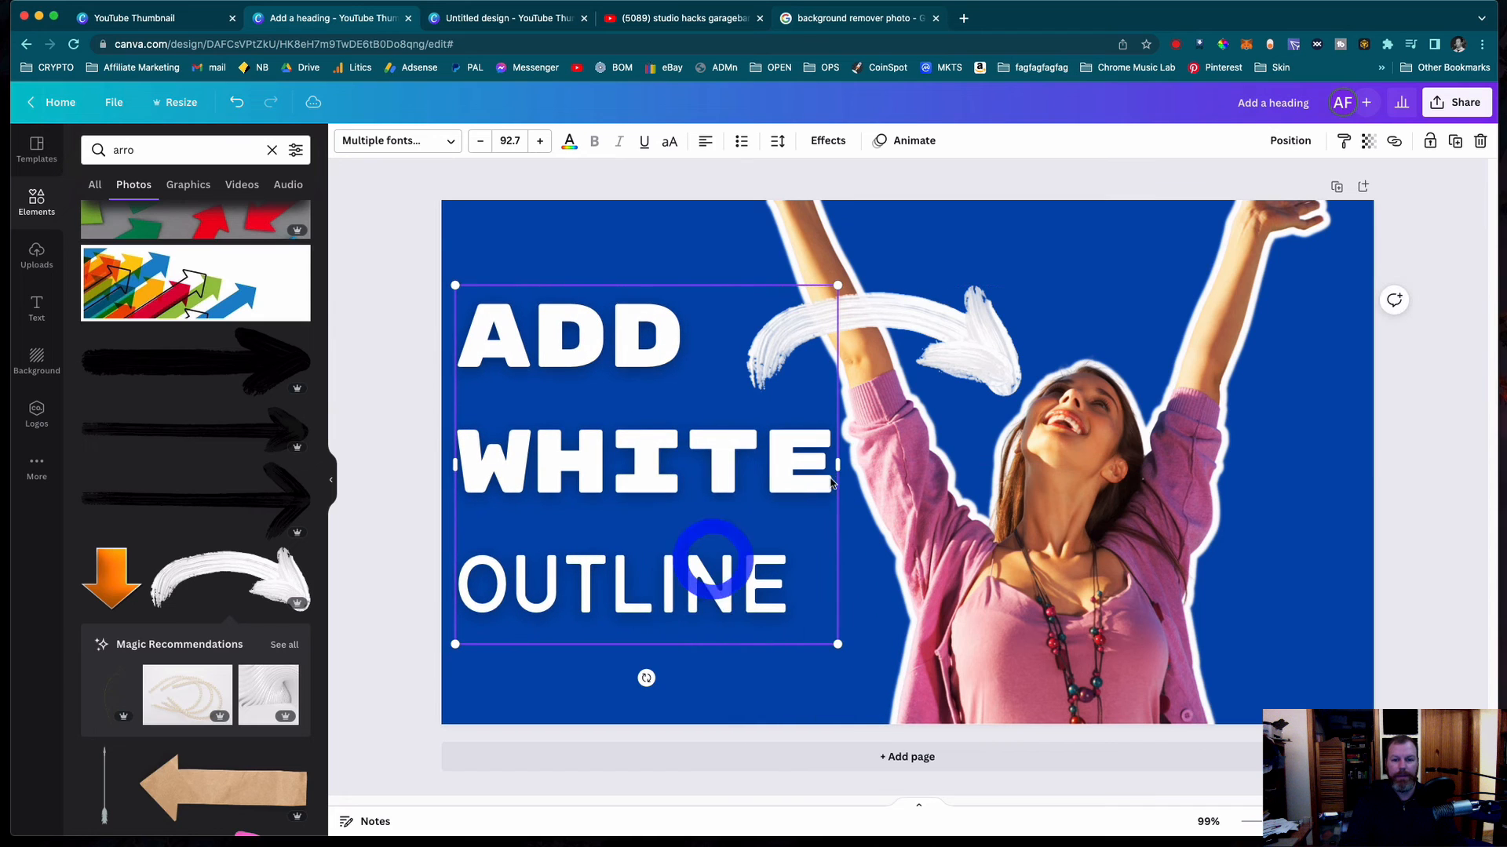
- Enlarge the "ADD WHITE OUTLINE" text to size 111 and reposition it with a small margin from the page's left edge
left_click_drag(838, 642, 914, 677)
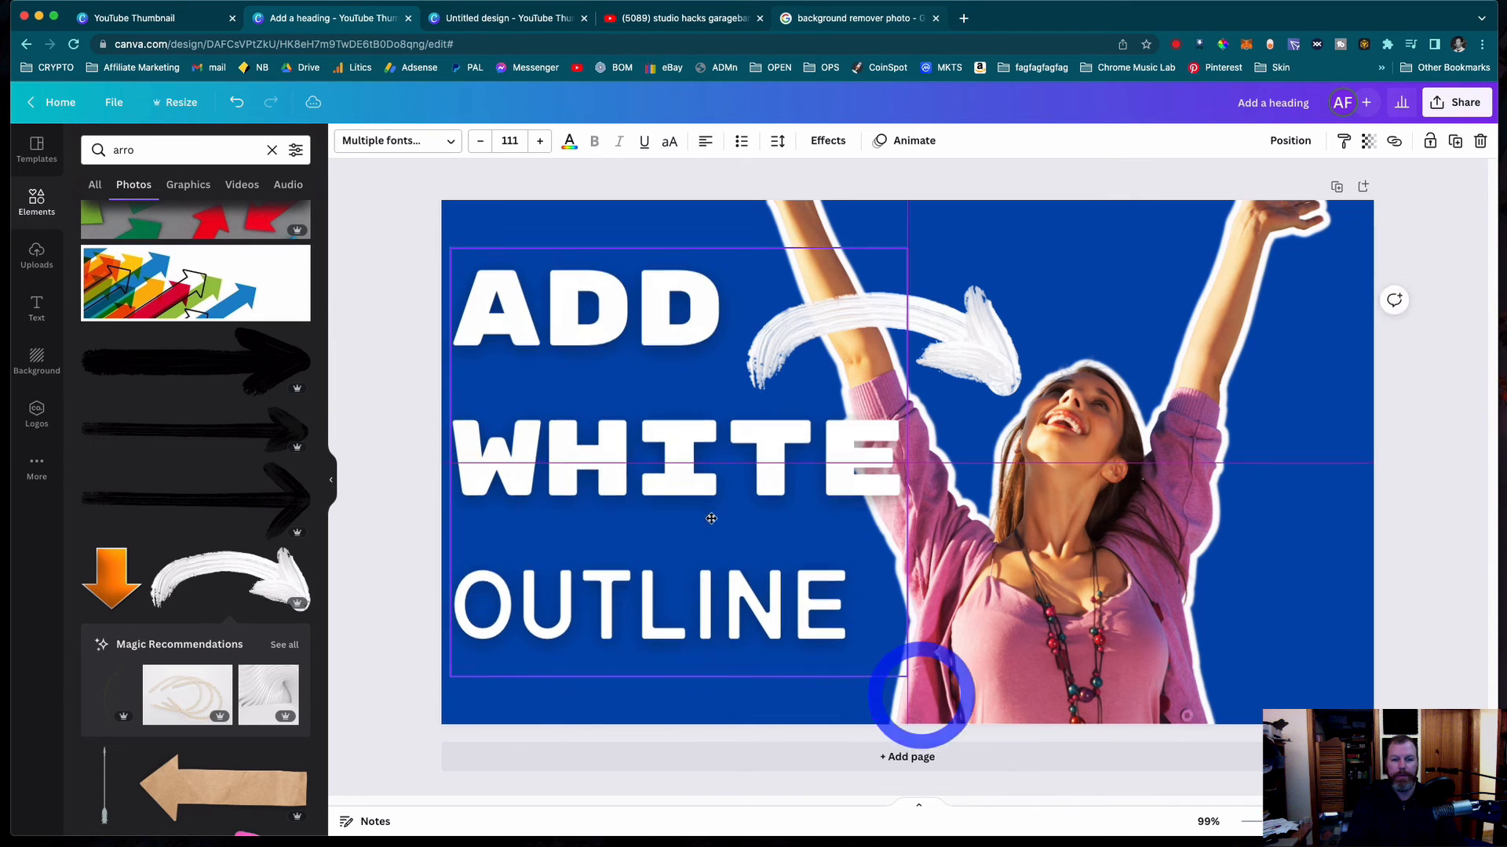
left_click_drag(717, 535, 711, 534)
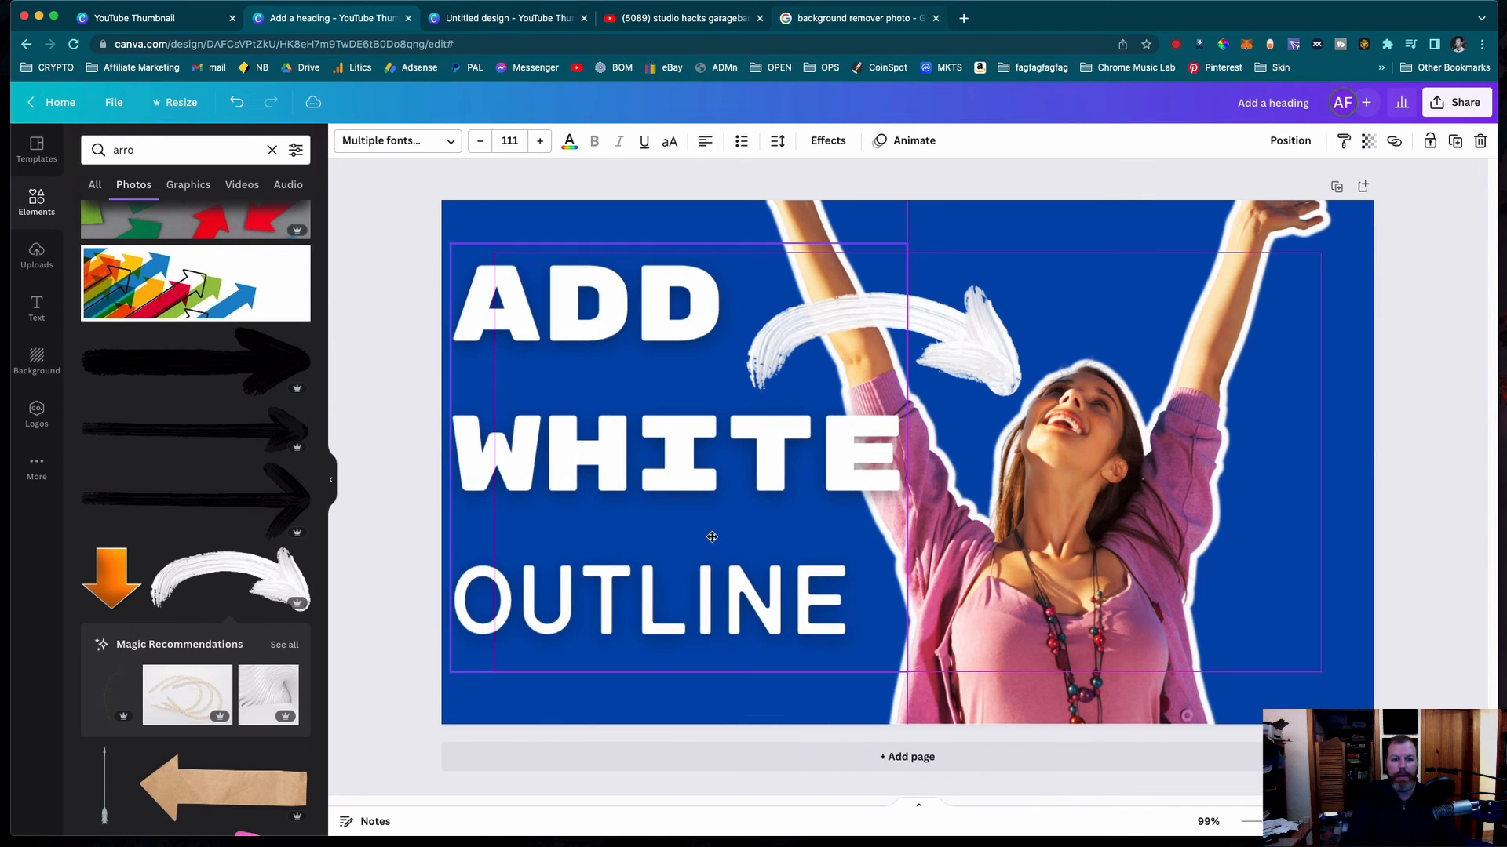
left_click(387, 522)
left_click_drag(597, 483, 606, 486)
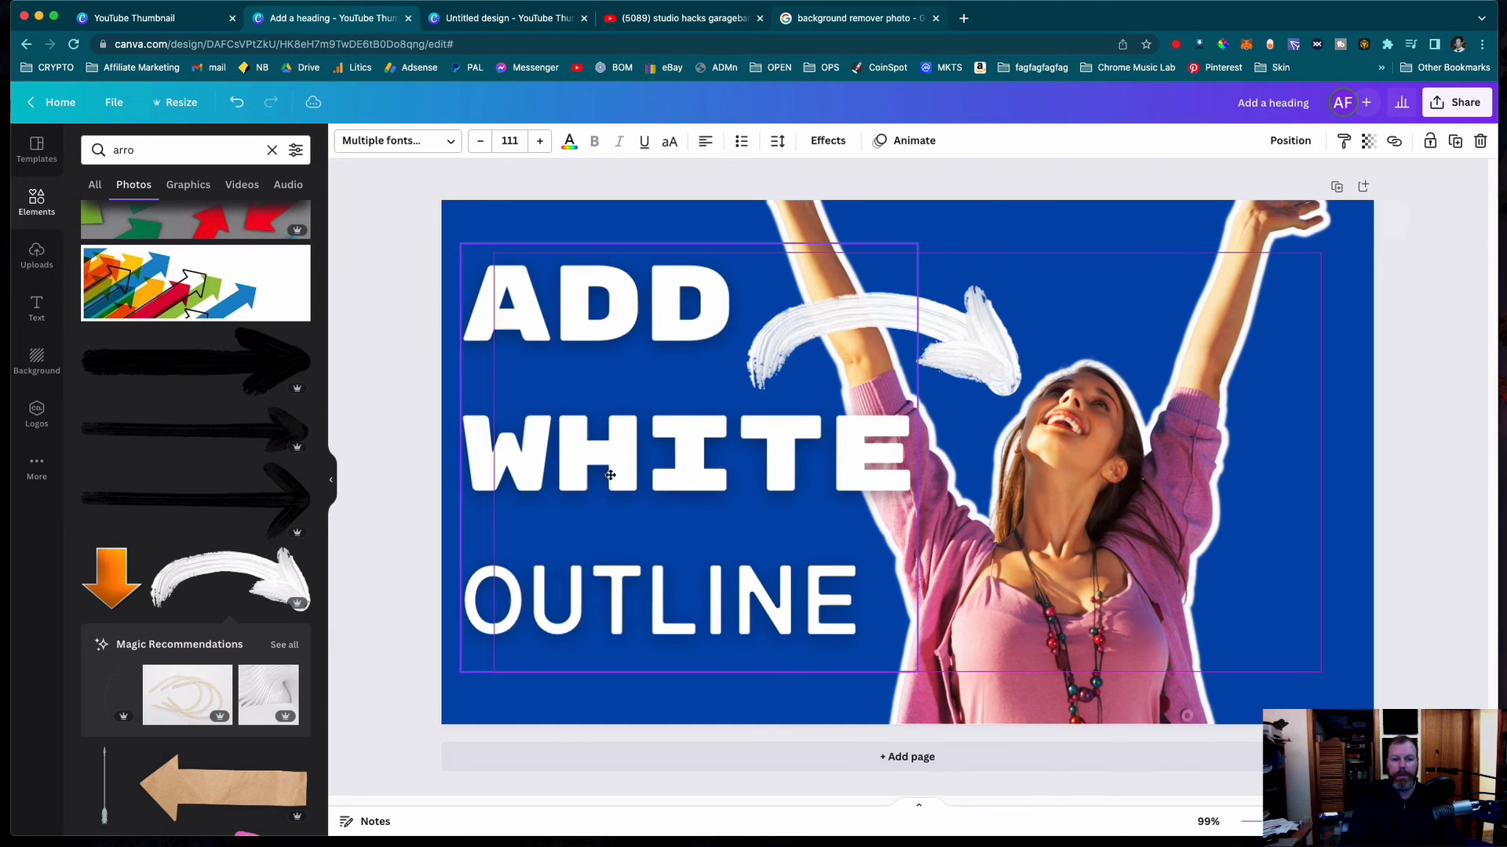
left_click(416, 579)
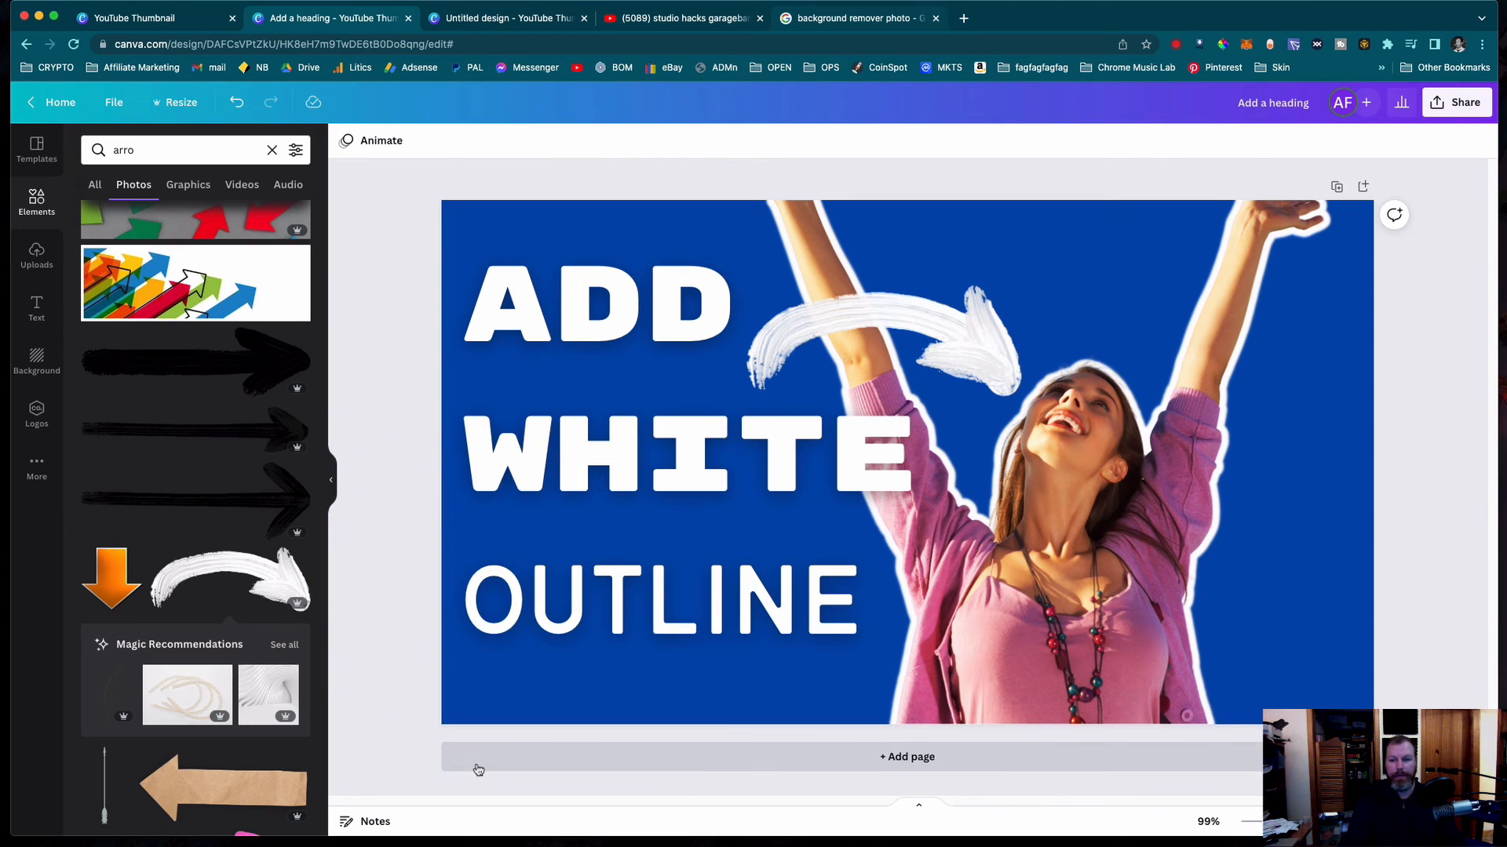
- Shift the outlined woman horizontally to the right so her sleeve no longer lies behind the word "WHITE"
left_click(1119, 590)
left_click_drag(1118, 591, 1217, 589)
left_click(404, 399)
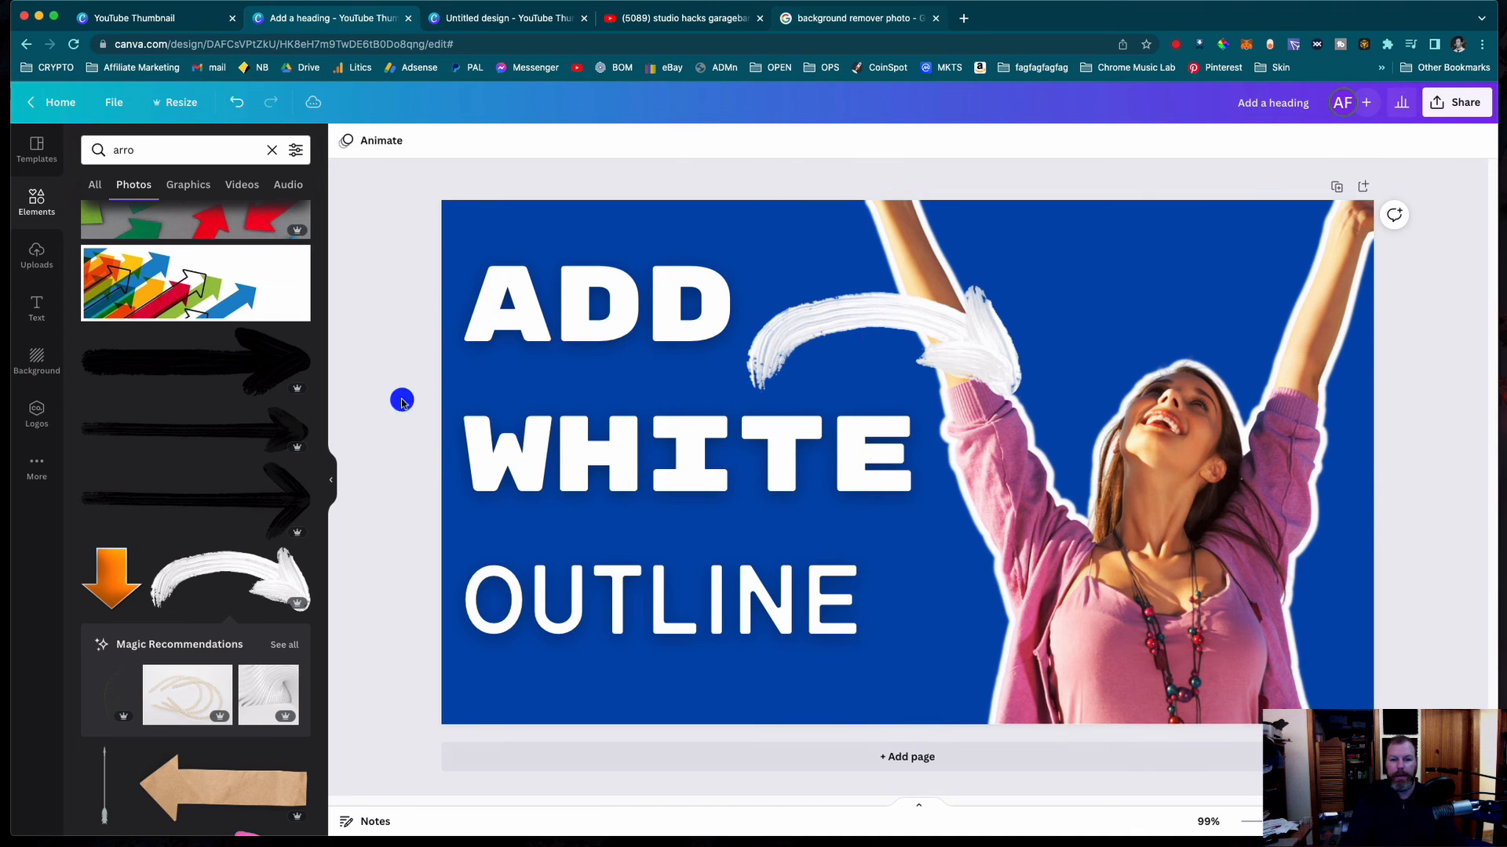
- Enlarge the "ADD WHITE OUTLINE" text to size 115 to fill the space beside the woman
left_click(604, 576)
left_click_drag(918, 672, 936, 688)
left_click(389, 480)
left_click(691, 480)
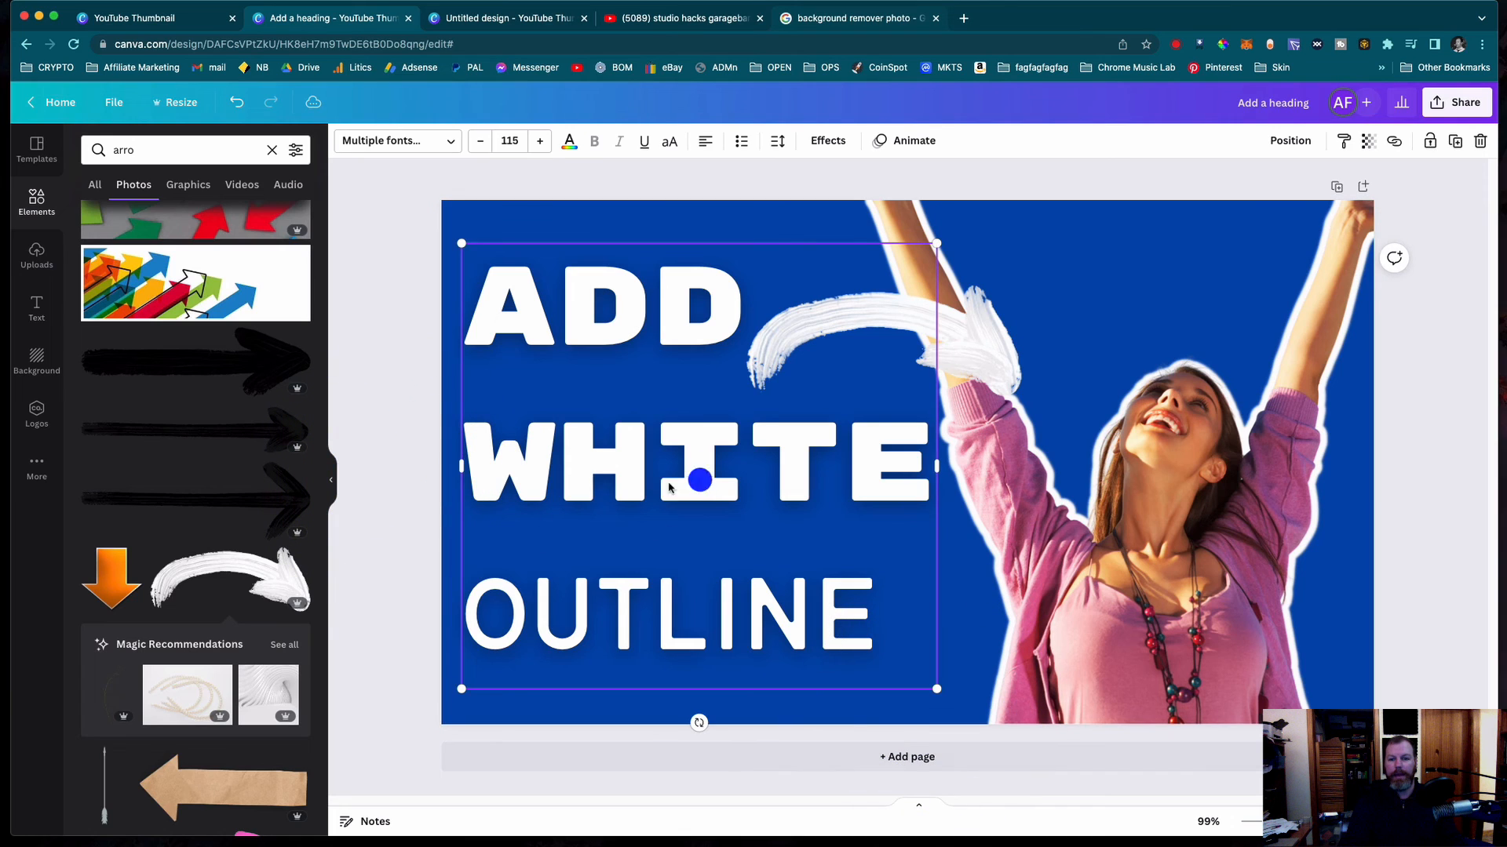
left_click(405, 360)
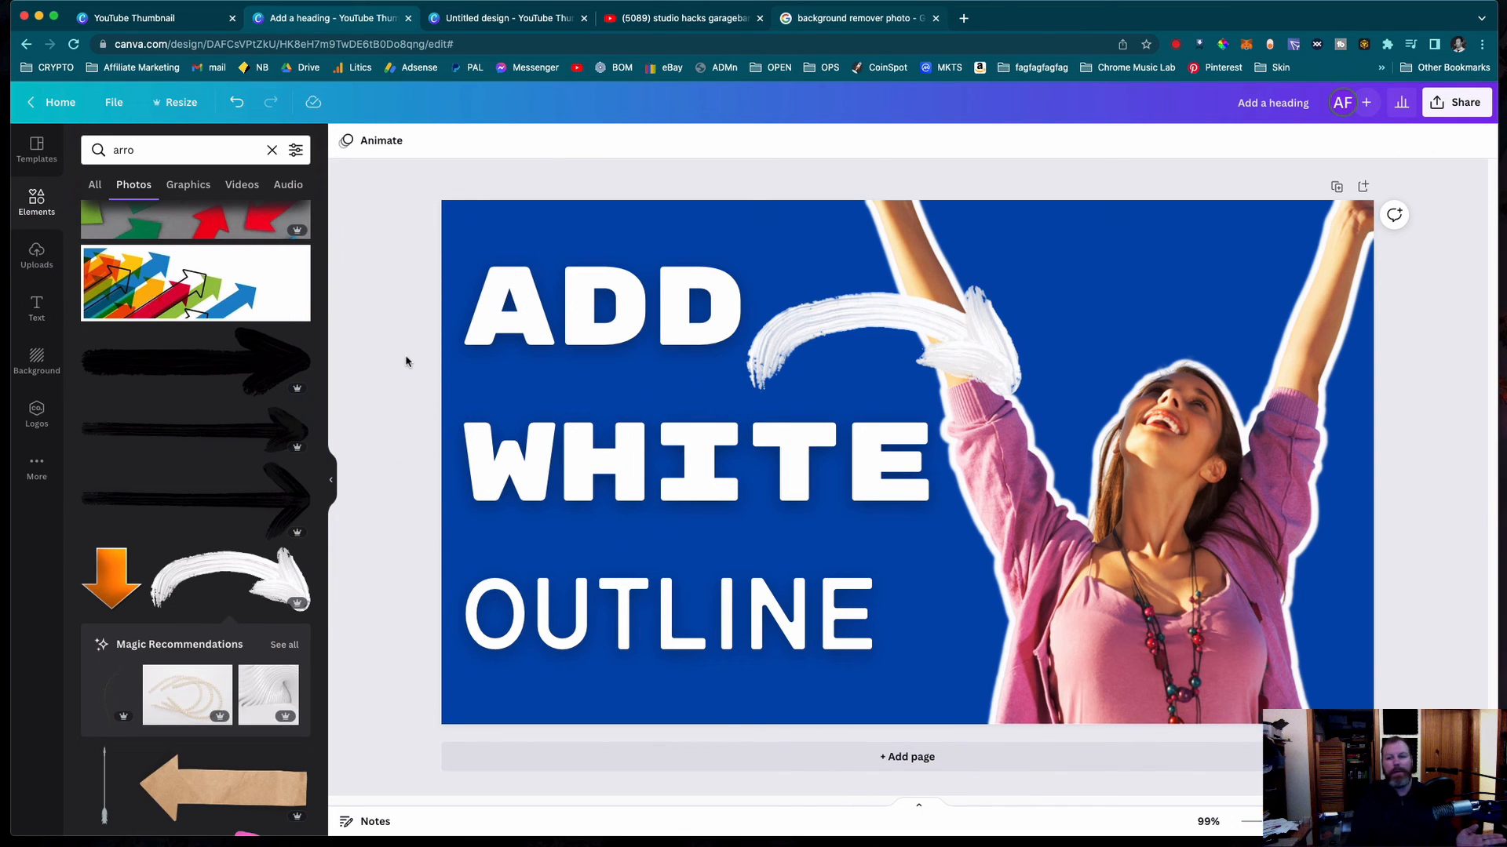